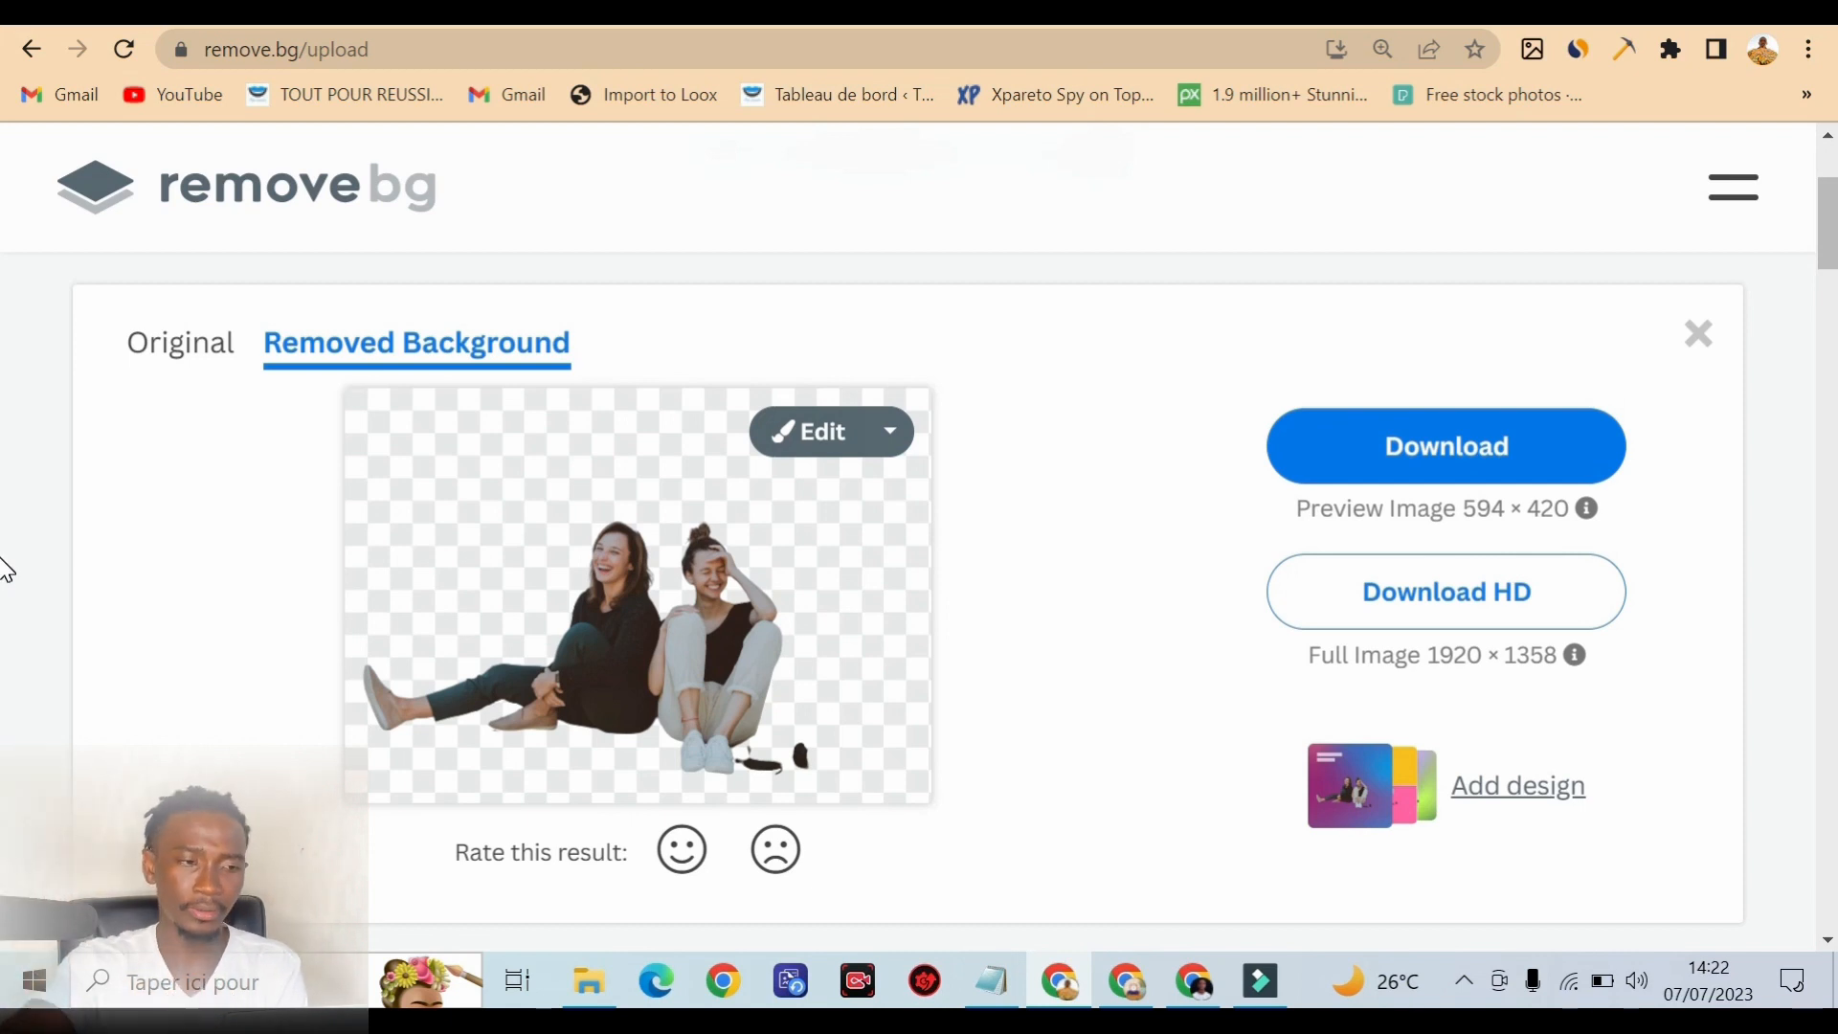
Open the cutout of the two women for editing and switch to the Erase / Restore tools.
{"action": "scroll", "coordinate": [936, 607], "scroll_direction": "down", "scroll_amount": 6}
{"action": "scroll", "coordinate": [1058, 586], "scroll_direction": "up", "scroll_amount": 7}
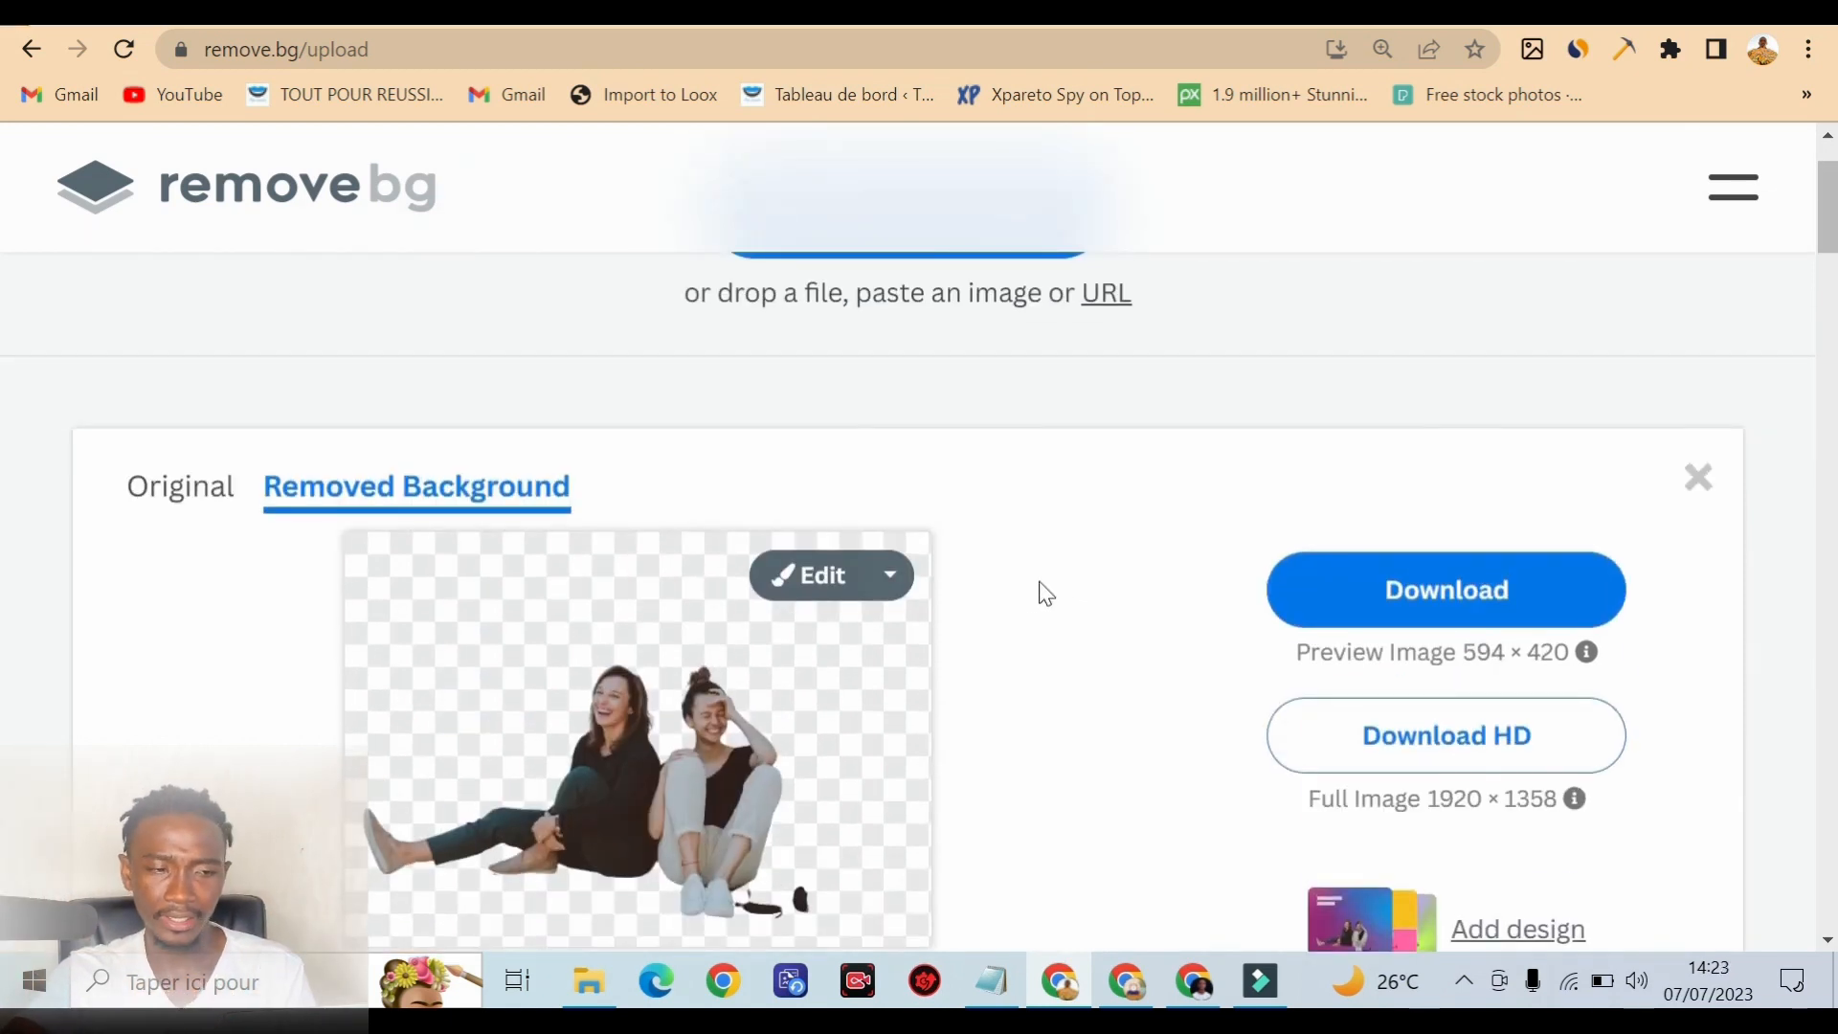
{"action": "scroll", "coordinate": [947, 637], "scroll_direction": "down", "scroll_amount": 2}
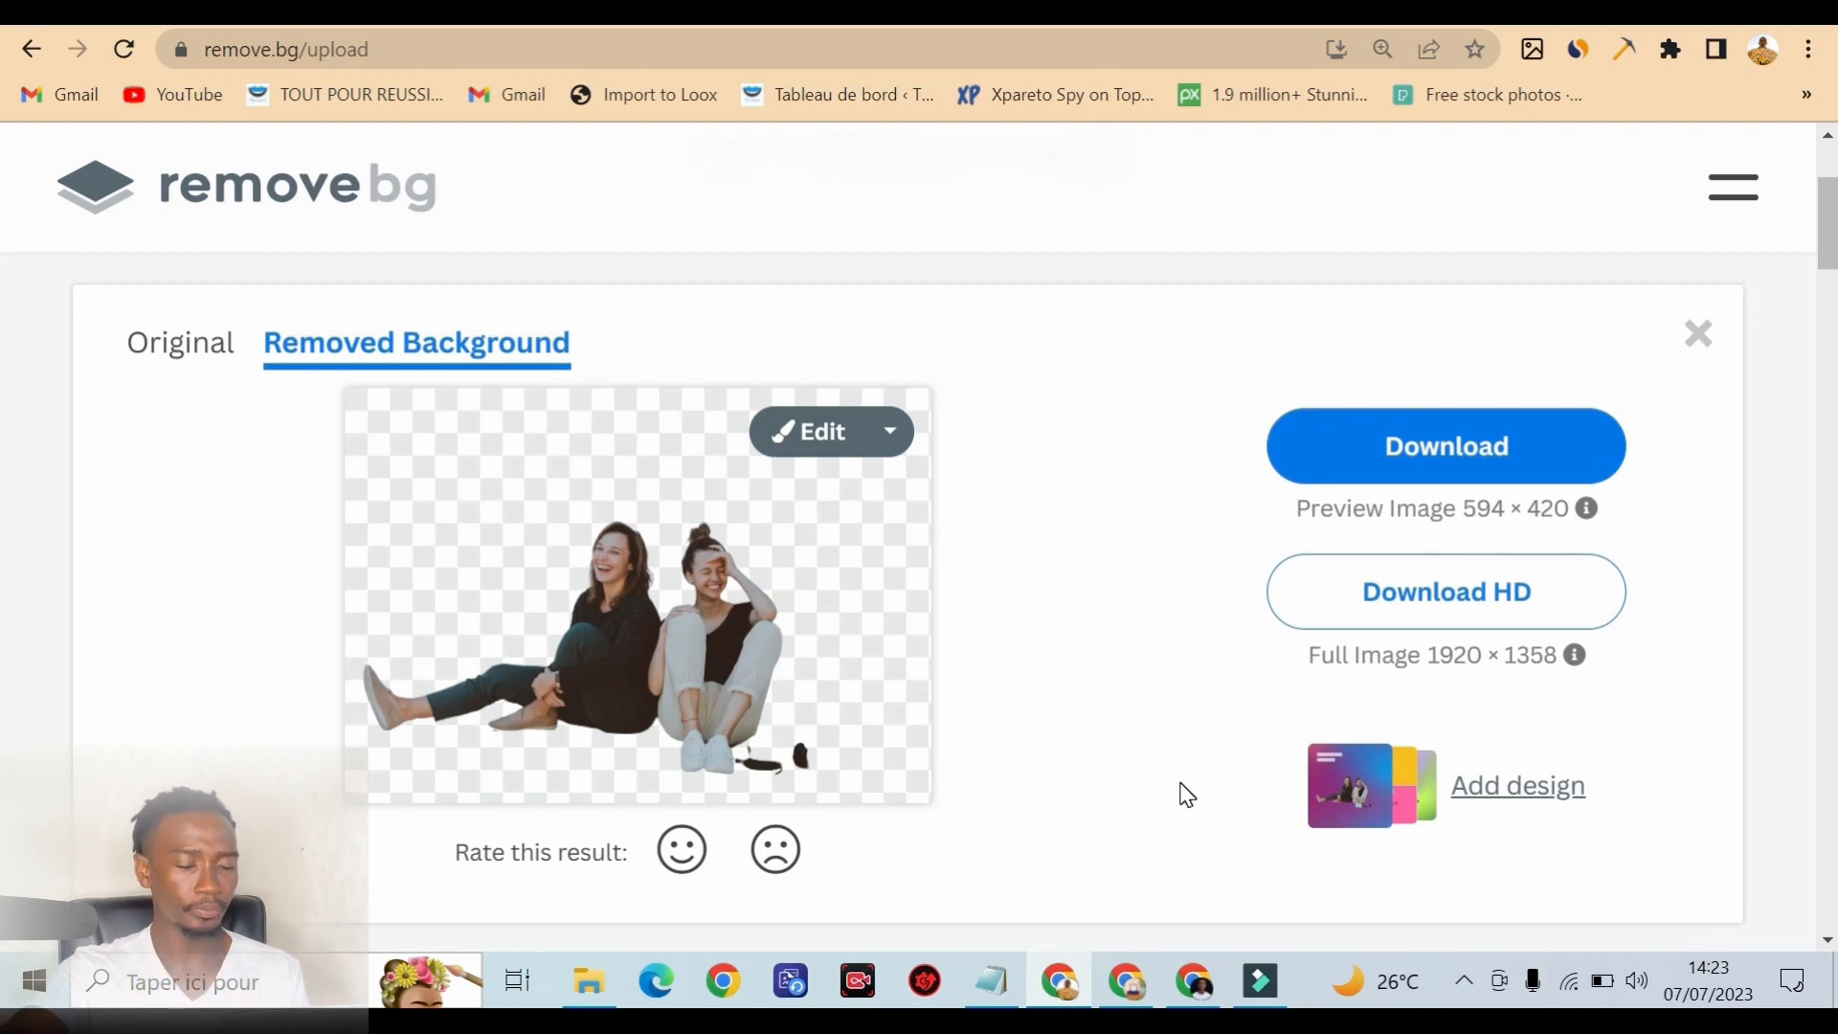
{"action": "key", "text": "ctrl+plus"}
{"action": "scroll", "coordinate": [996, 632], "scroll_direction": "down", "scroll_amount": 2}
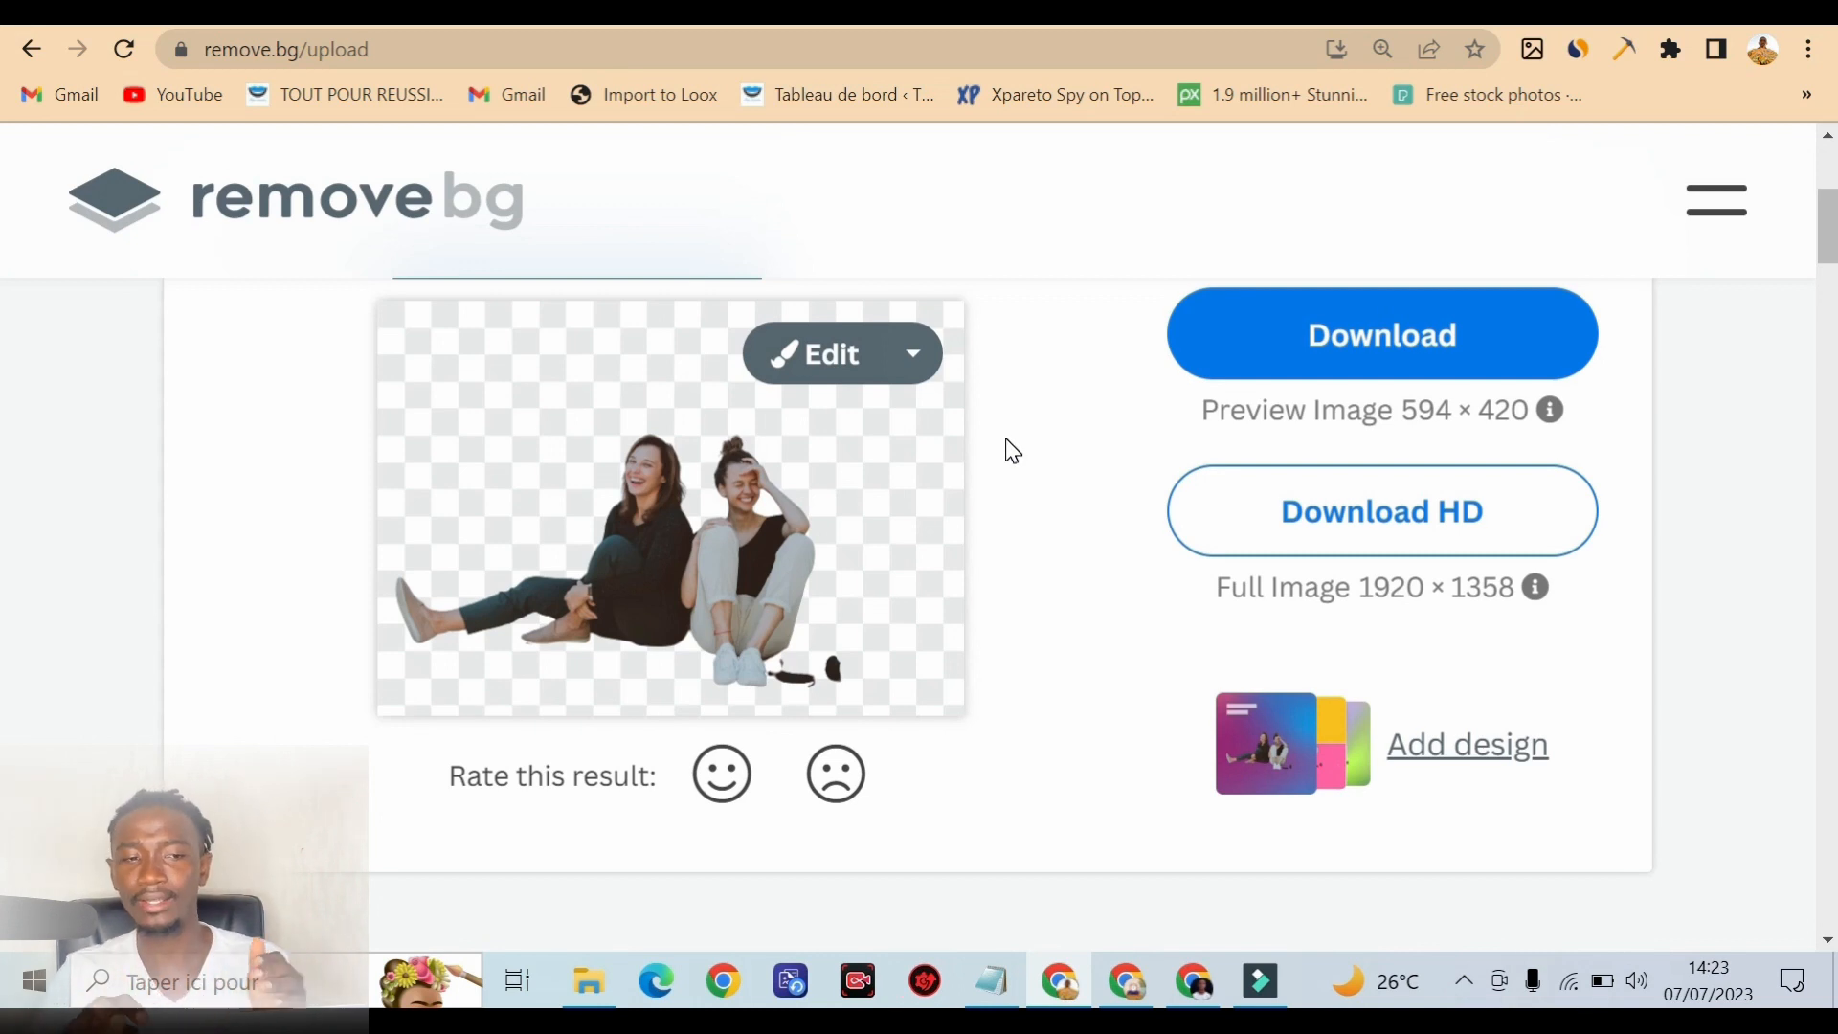
{"action": "scroll", "coordinate": [899, 443], "scroll_direction": "up", "scroll_amount": 3}
{"action": "scroll", "coordinate": [866, 575], "scroll_direction": "down", "scroll_amount": 2}
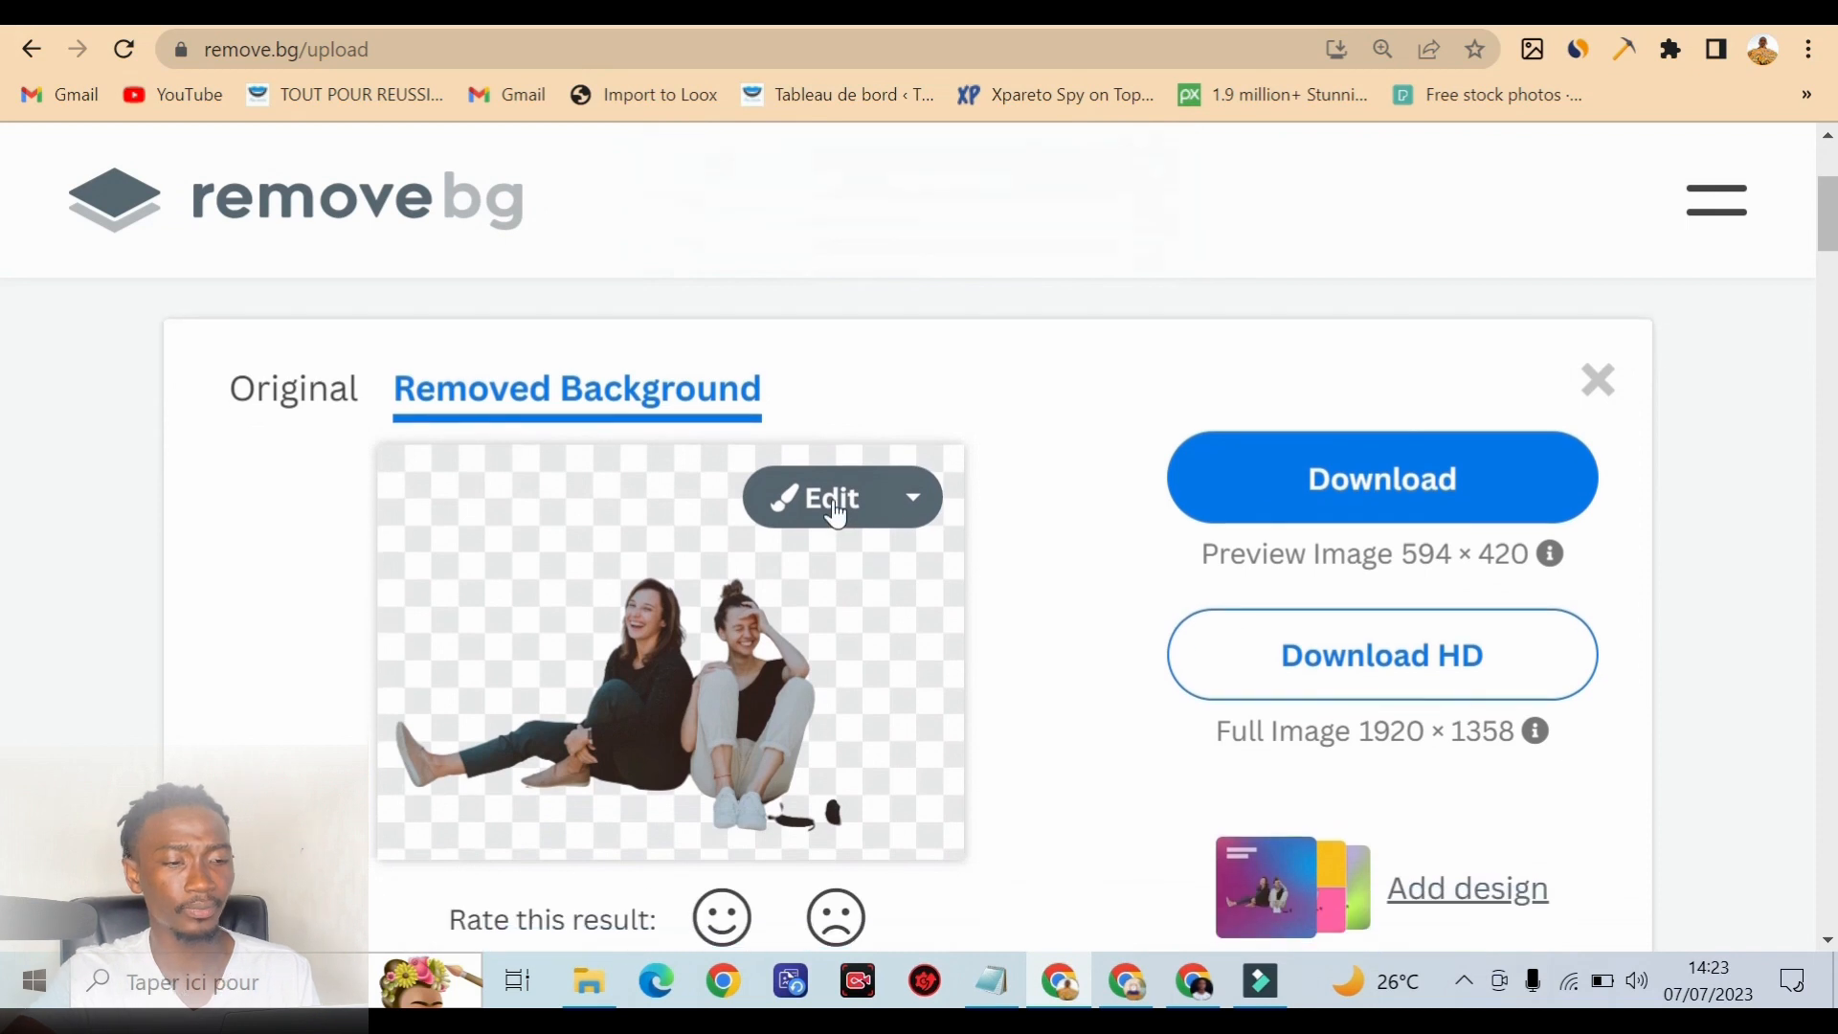
{"action": "left_click", "coordinate": [829, 498]}
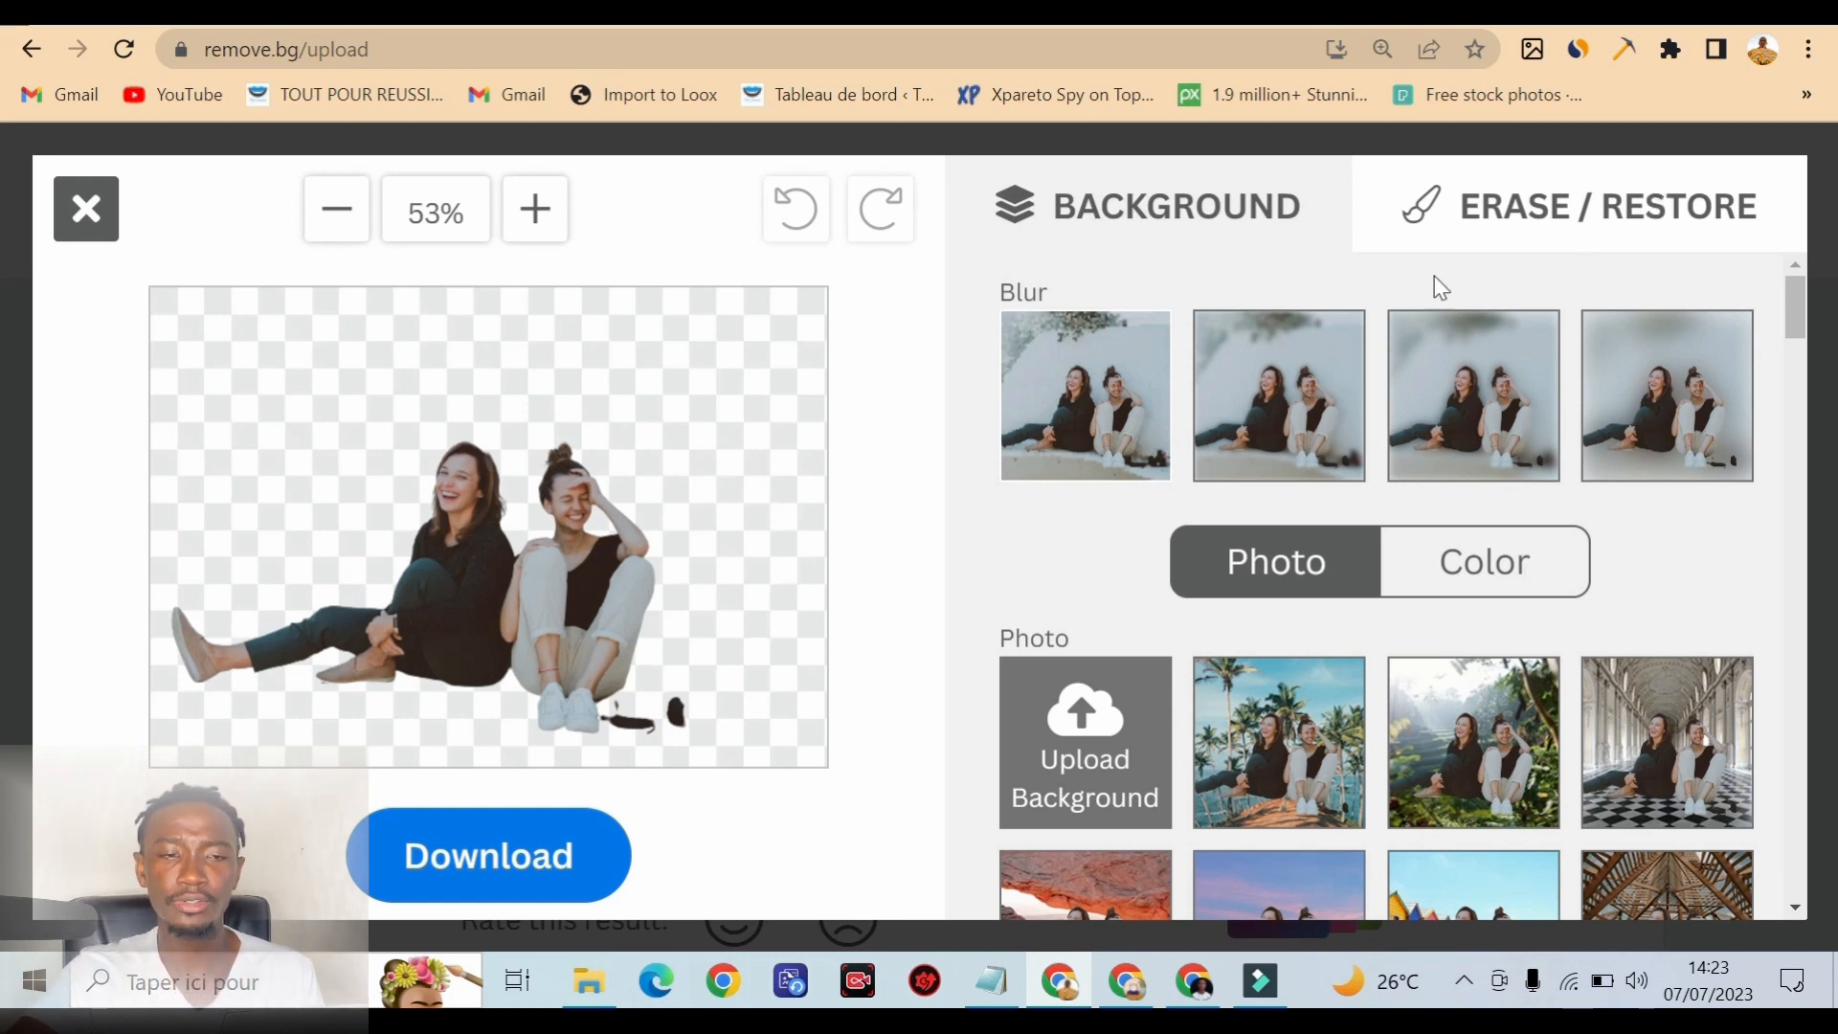
{"action": "left_click", "coordinate": [1499, 216]}
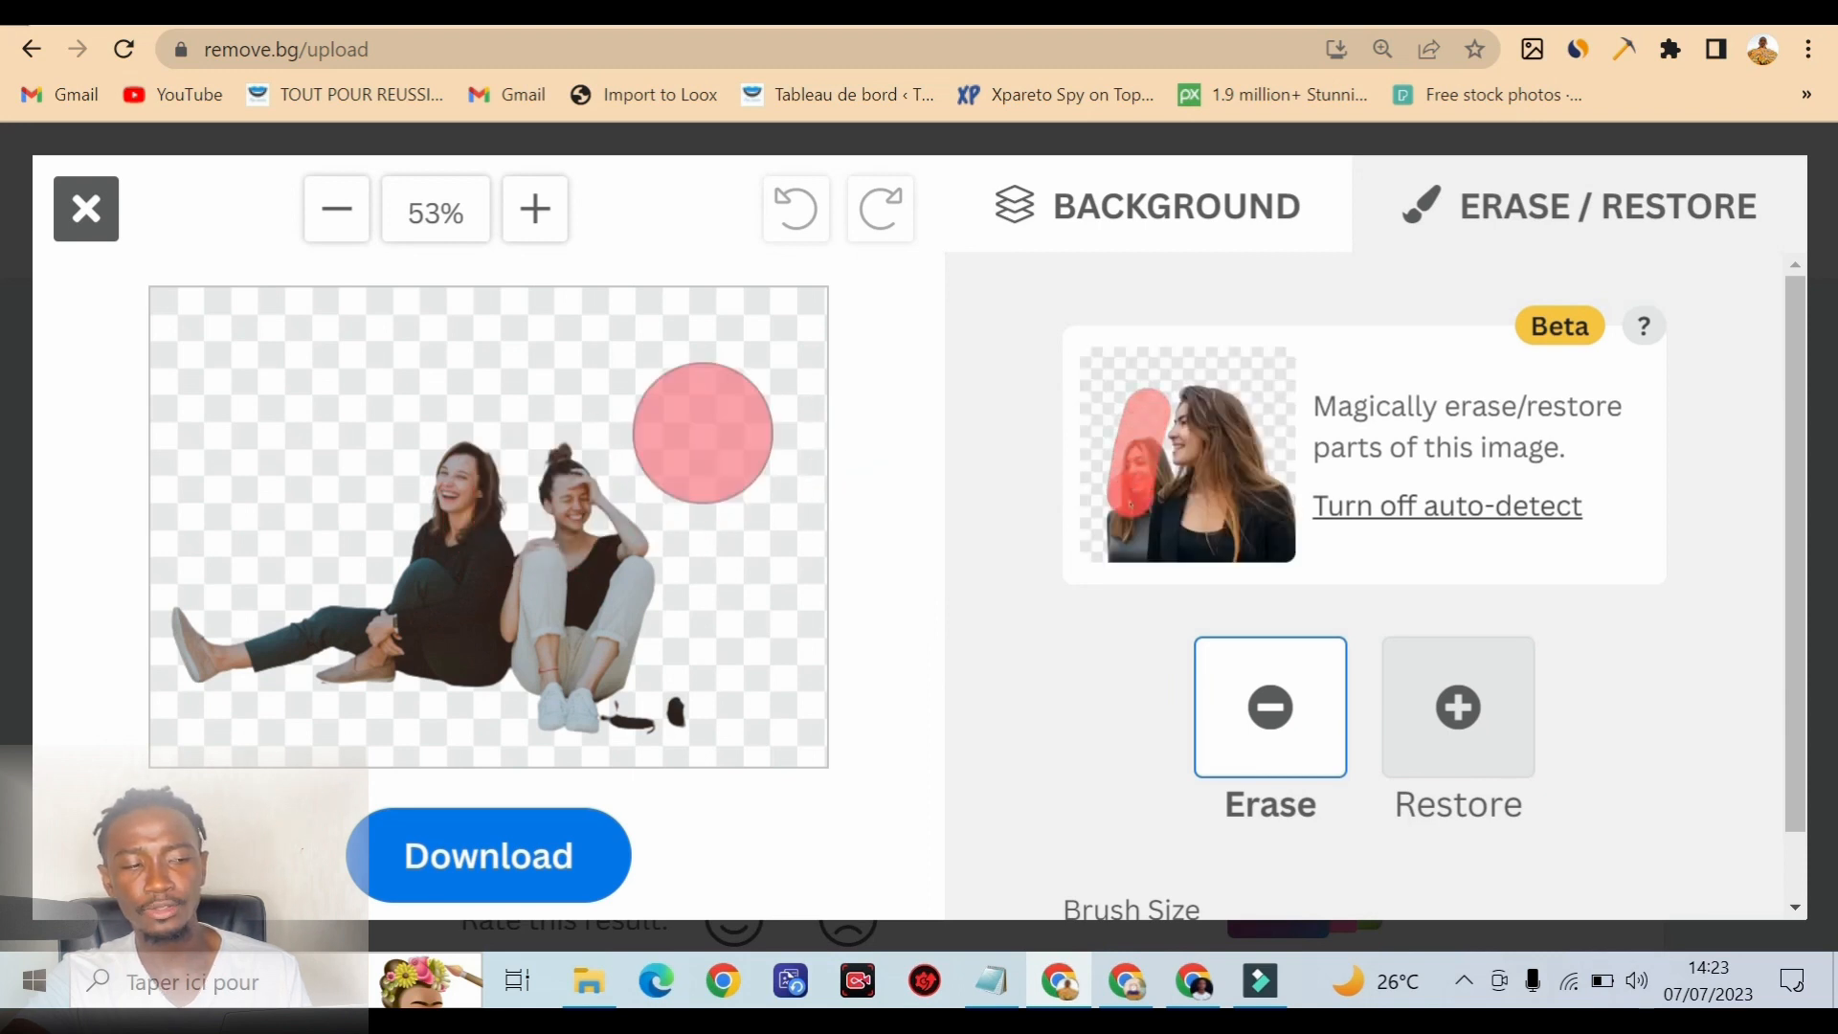
Reduce the eraser brush size and erase the woman with outstretched legs and the dark leftover objects beside the feet.
{"action": "scroll", "coordinate": [1383, 524], "scroll_direction": "down", "scroll_amount": 1}
{"action": "scroll", "coordinate": [1383, 524], "scroll_direction": "down", "scroll_amount": 2}
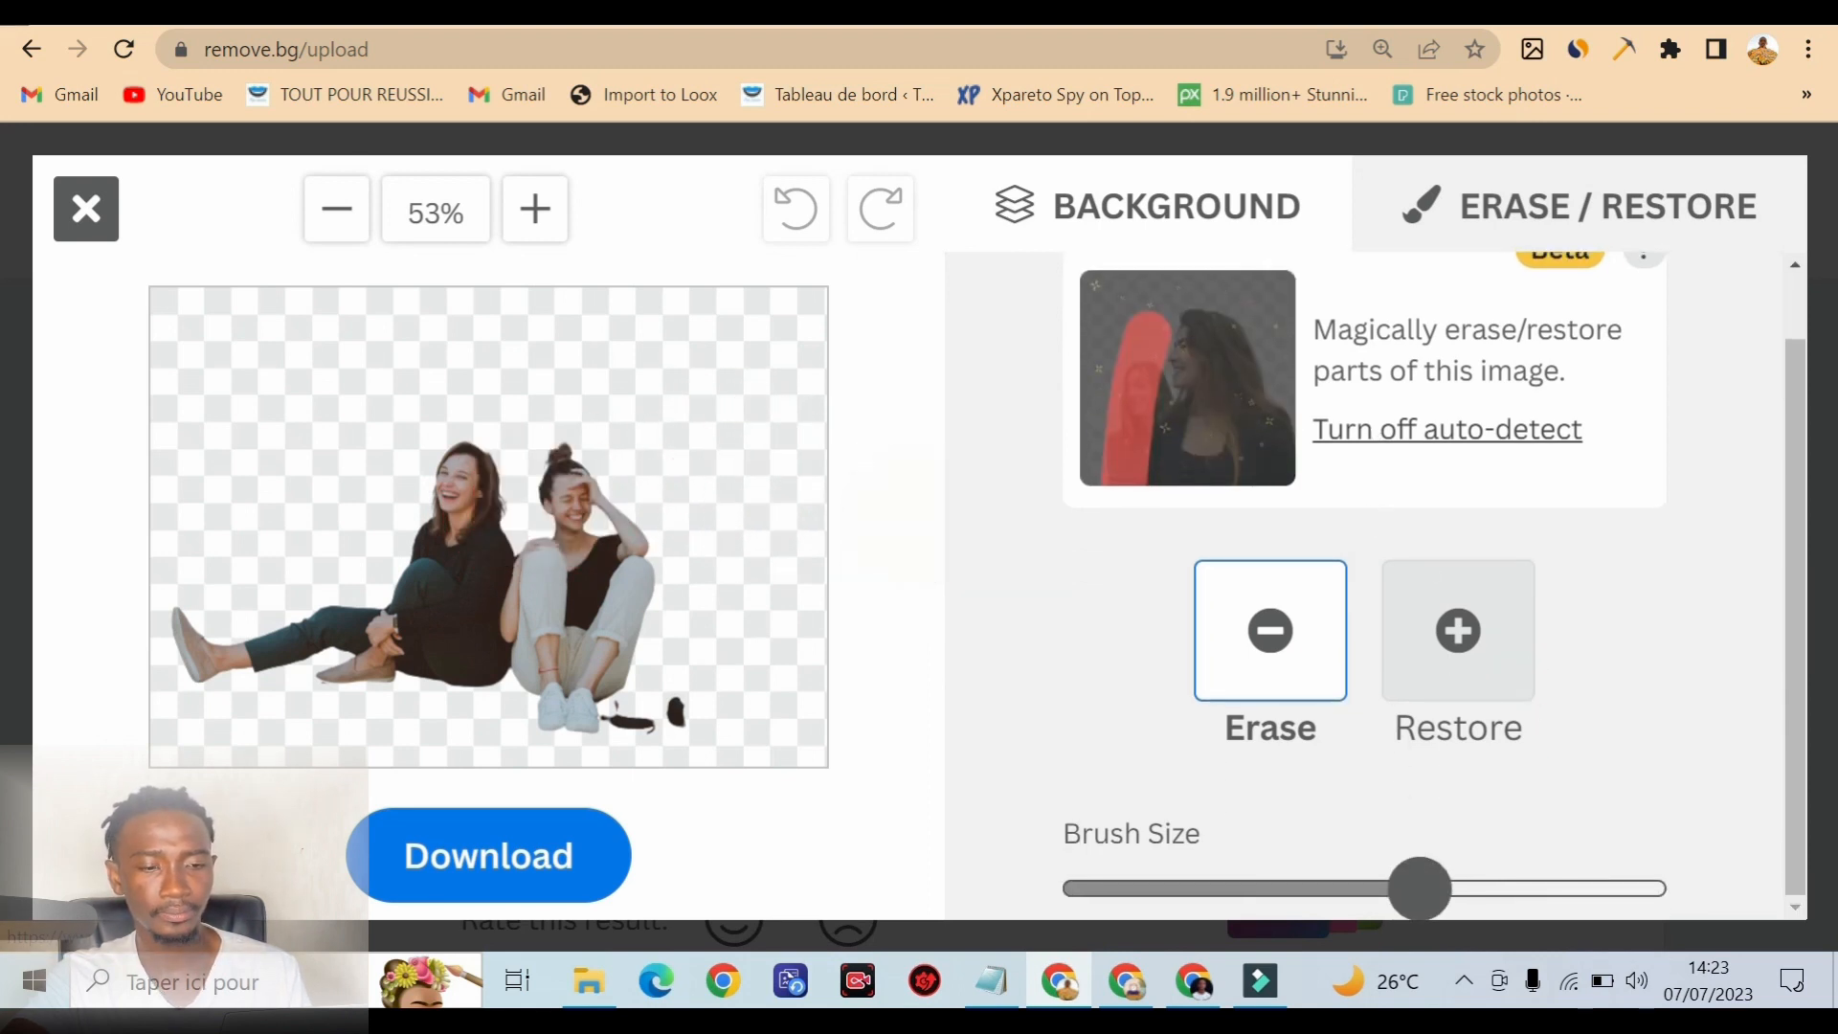
{"action": "left_click_drag", "start_coordinate": [1401, 875], "coordinate": [1249, 886]}
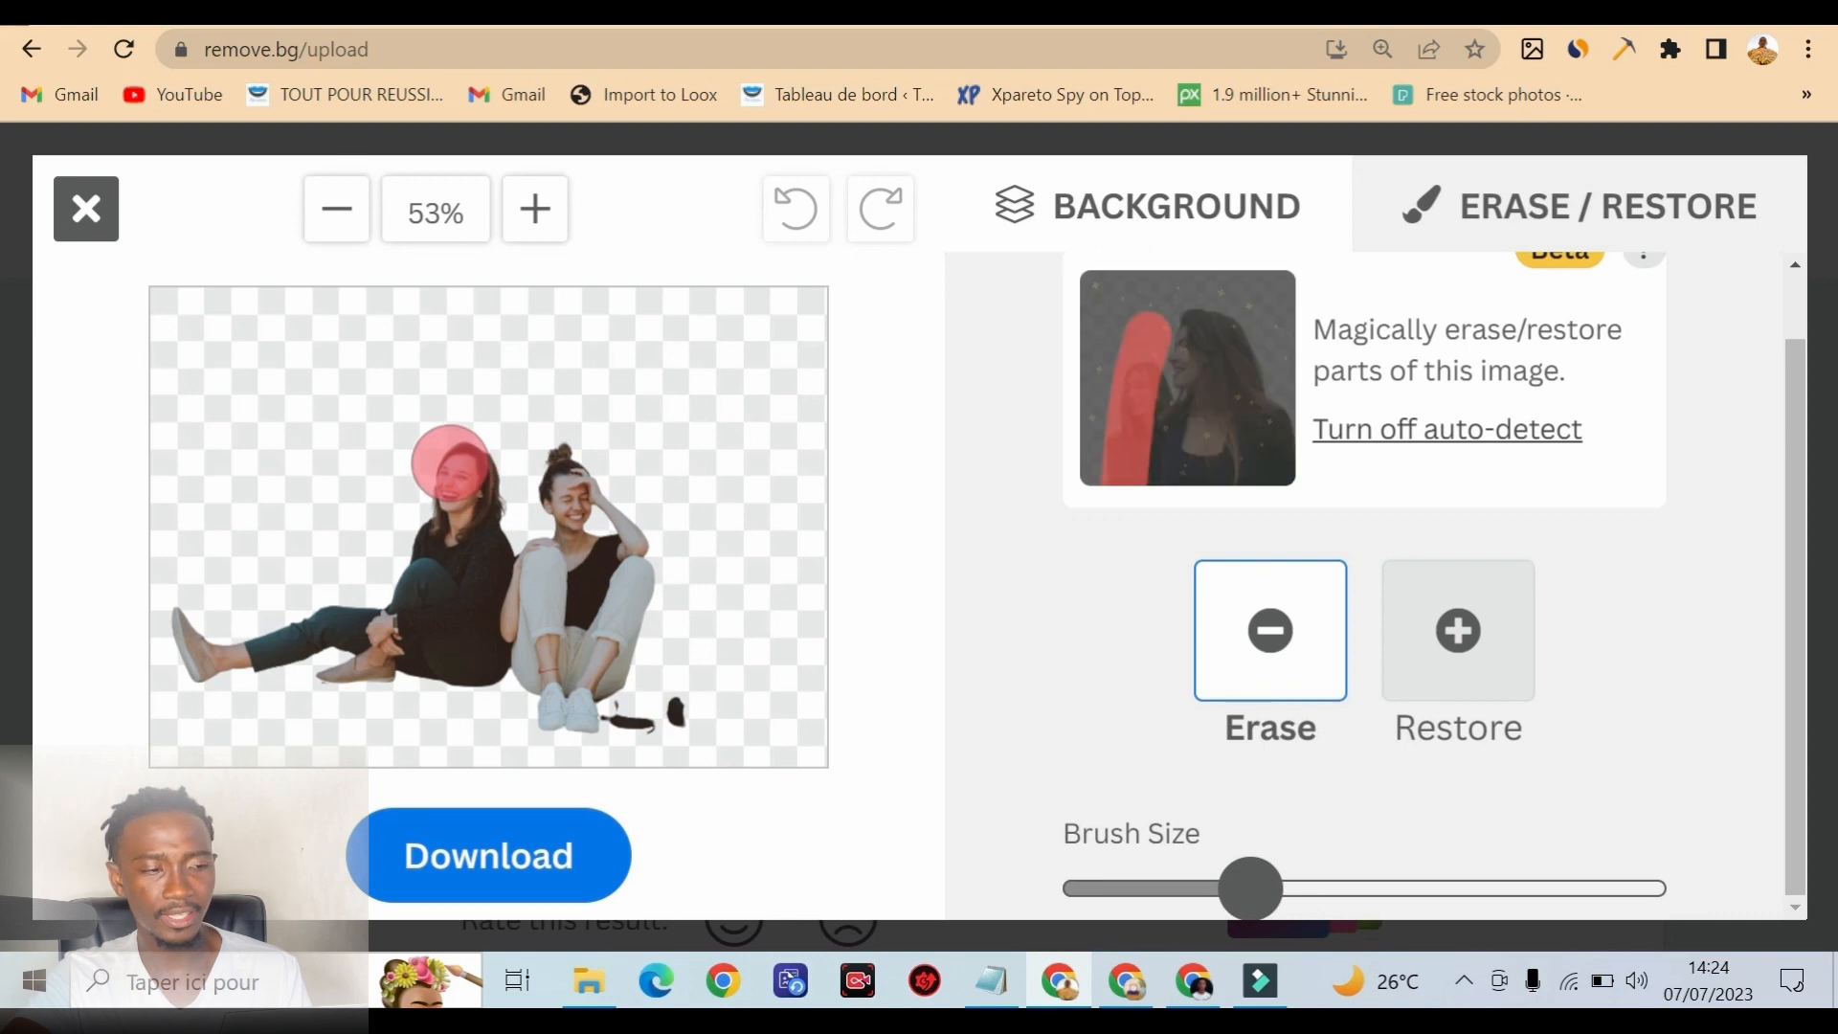
{"action": "mouse_move", "coordinate": [464, 467]}
{"action": "left_mouse_down"}
{"action": "mouse_move", "coordinate": [437, 597]}
{"action": "mouse_move", "coordinate": [415, 614]}
{"action": "mouse_move", "coordinate": [344, 638]}
{"action": "mouse_move", "coordinate": [181, 639]}
{"action": "mouse_move", "coordinate": [458, 675]}
{"action": "mouse_move", "coordinate": [432, 649]}
{"action": "mouse_move", "coordinate": [429, 503]}
{"action": "mouse_move", "coordinate": [482, 462]}
{"action": "mouse_move", "coordinate": [446, 451]}
{"action": "mouse_move", "coordinate": [507, 395]}
{"action": "mouse_move", "coordinate": [577, 370]}
{"action": "mouse_move", "coordinate": [651, 376]}
{"action": "mouse_move", "coordinate": [720, 422]}
{"action": "mouse_move", "coordinate": [750, 500]}
{"action": "mouse_move", "coordinate": [733, 537]}
{"action": "mouse_move", "coordinate": [744, 592]}
{"action": "mouse_move", "coordinate": [707, 609]}
{"action": "mouse_move", "coordinate": [719, 678]}
{"action": "mouse_move", "coordinate": [675, 676]}
{"action": "mouse_move", "coordinate": [681, 707]}
{"action": "mouse_move", "coordinate": [635, 720]}
{"action": "mouse_move", "coordinate": [890, 612]}
{"action": "left_mouse_up"}
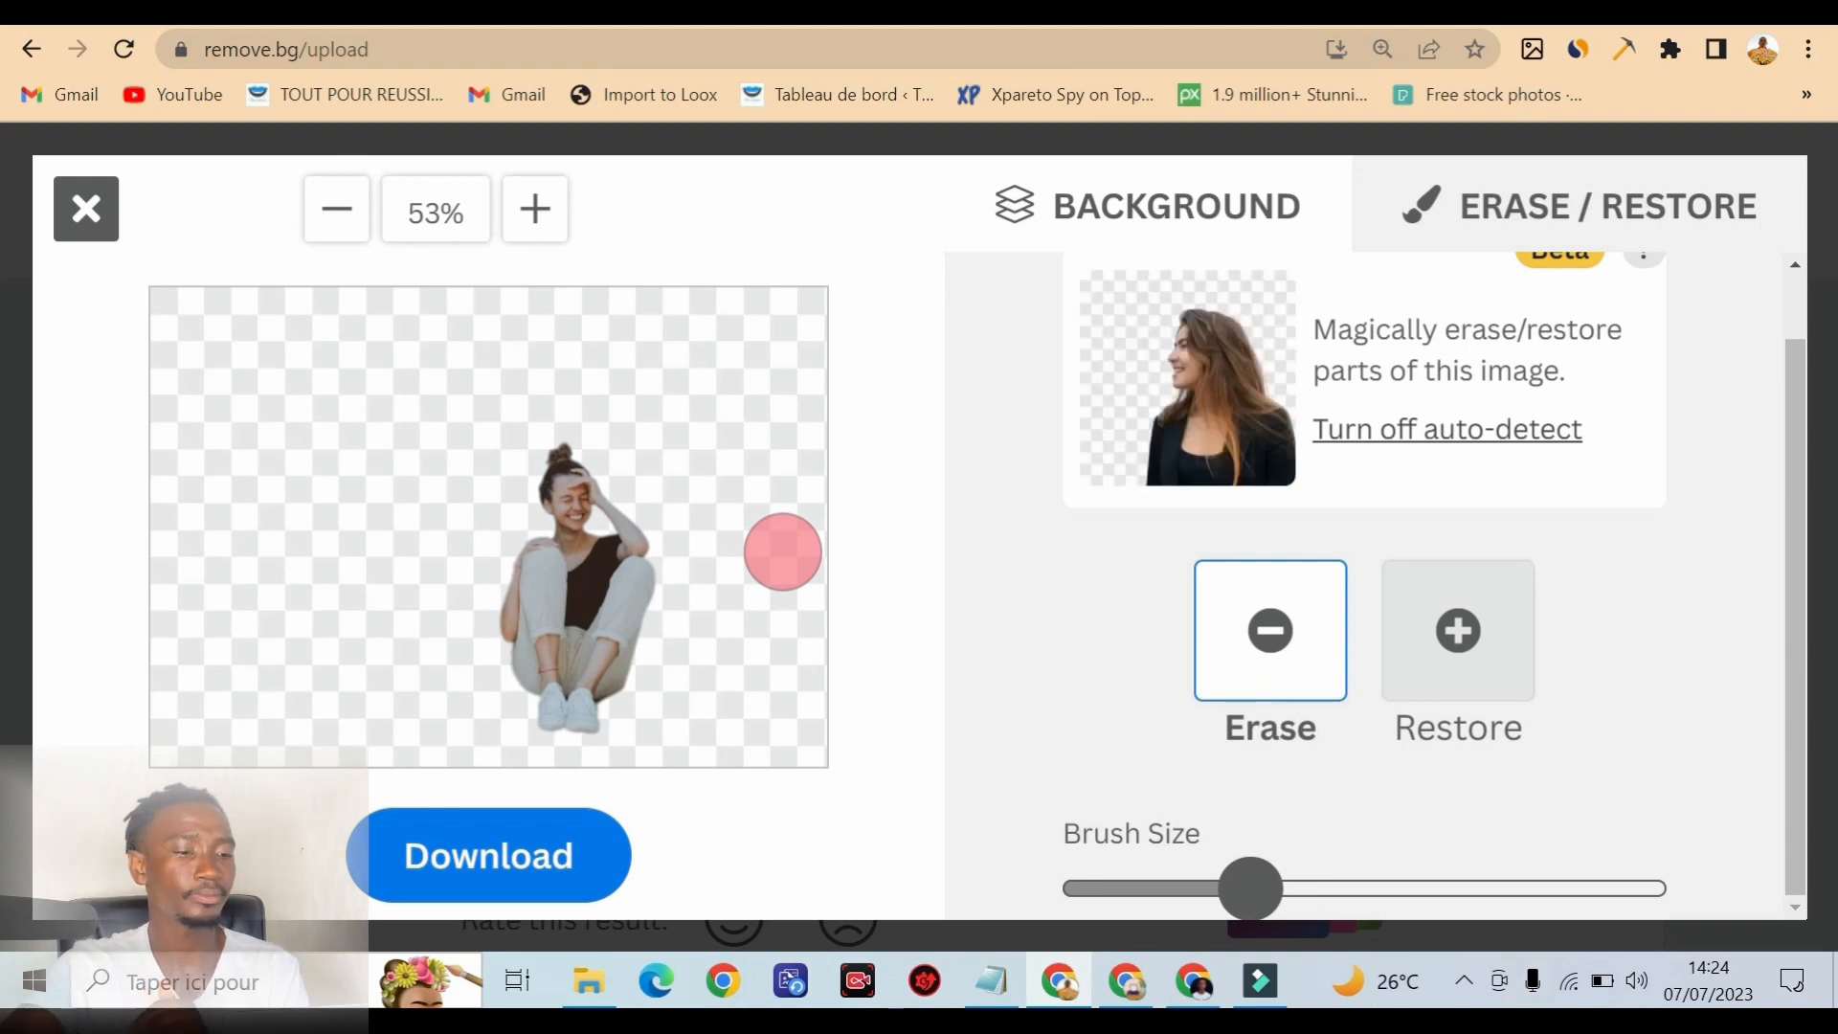
Download the edited cutout, close the share dialog and reset the page zoom.
{"action": "left_click", "coordinate": [455, 862]}
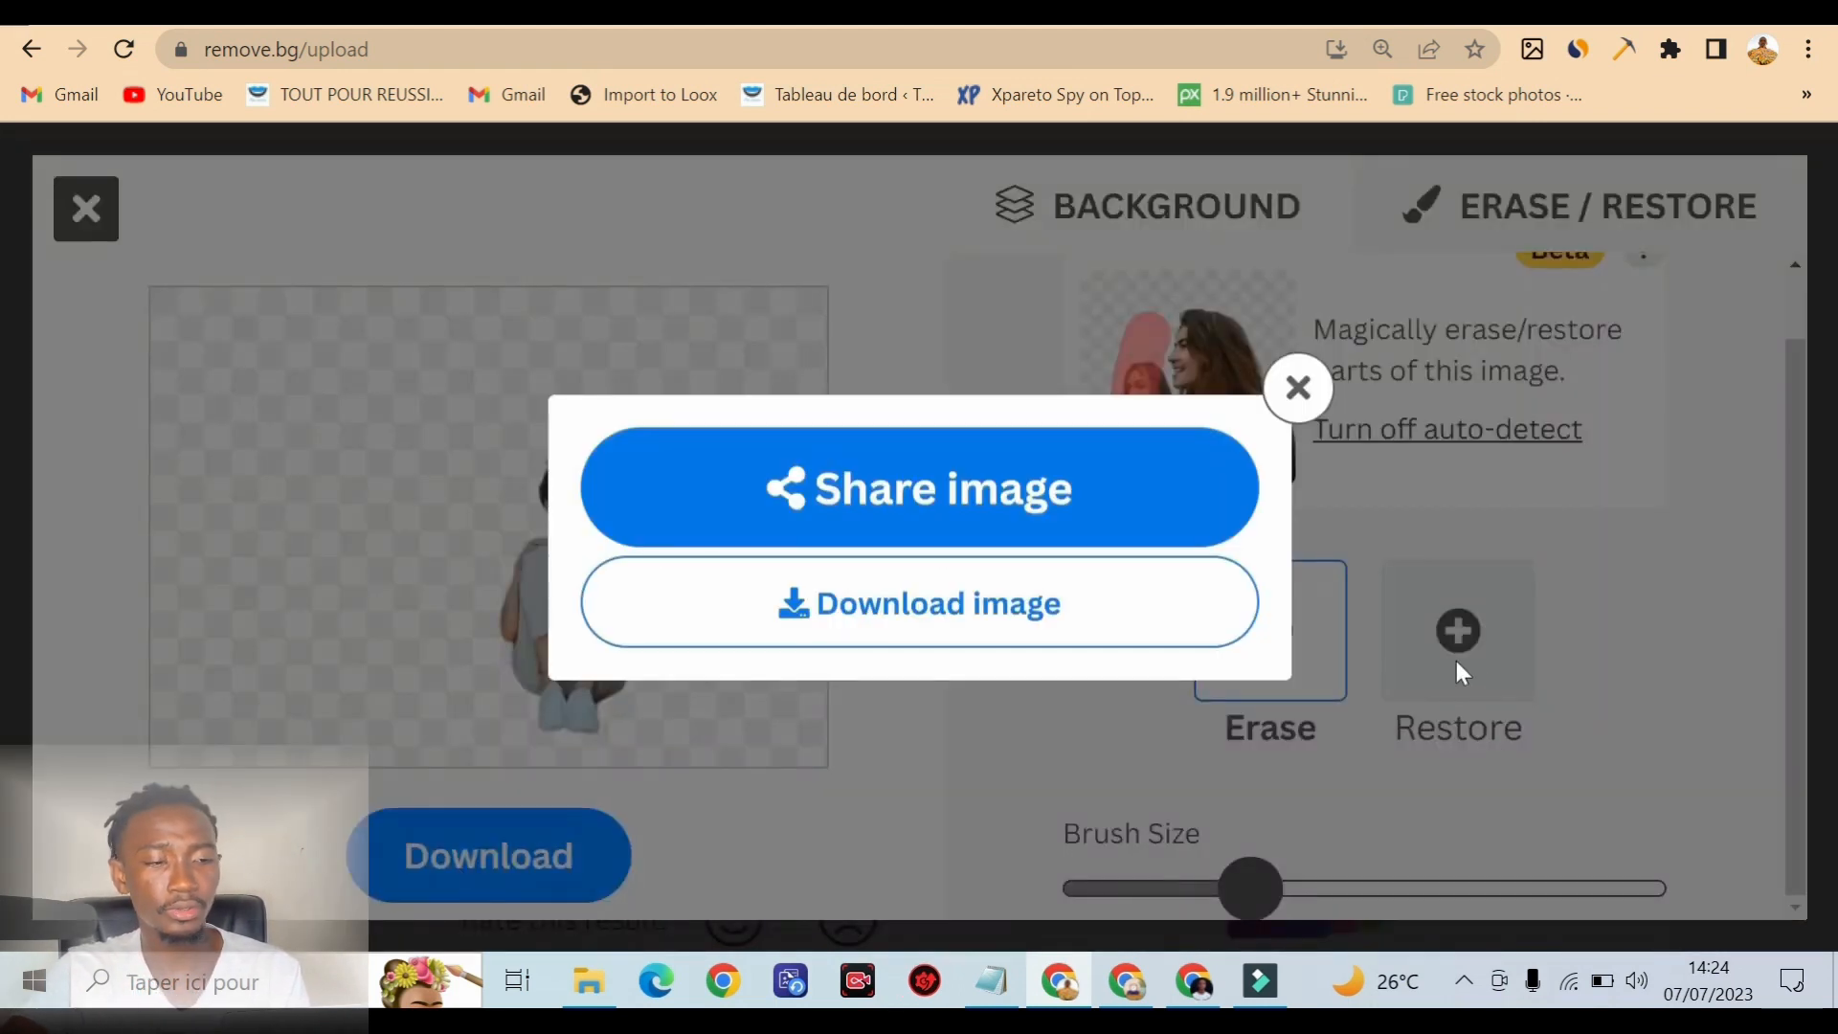
{"action": "left_click", "coordinate": [1029, 601]}
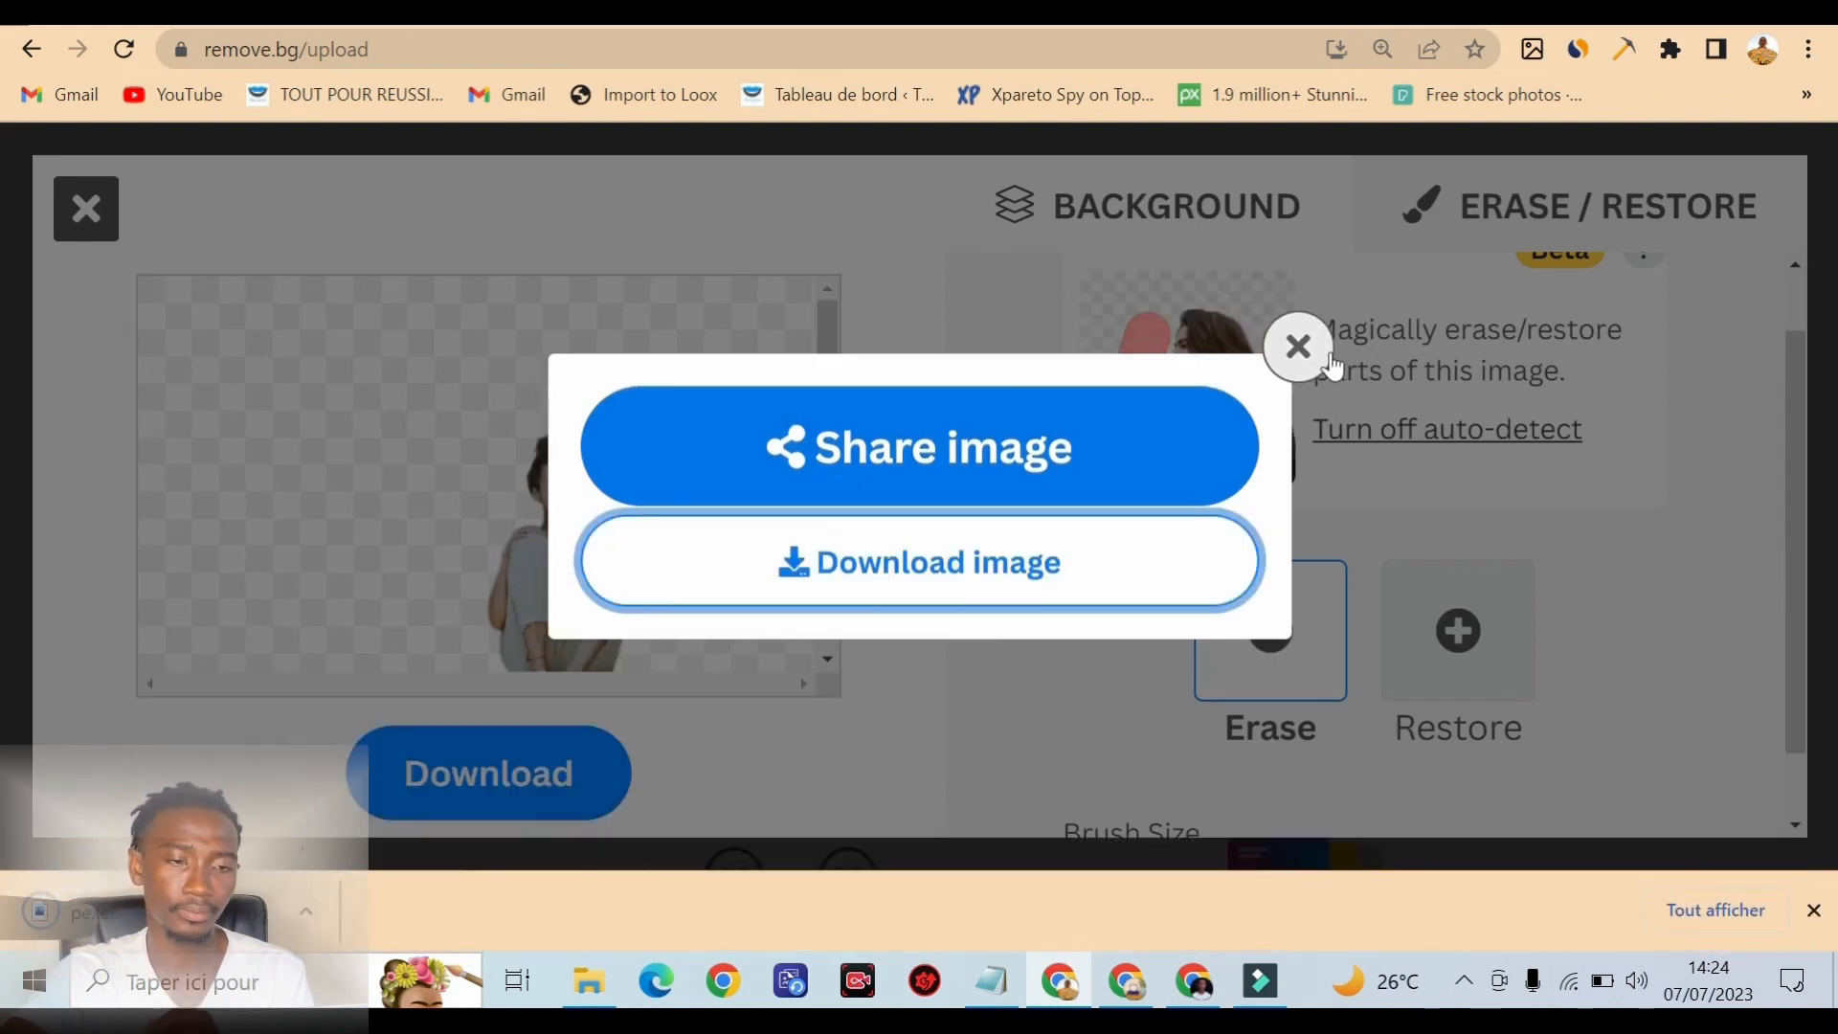
{"action": "left_click", "coordinate": [1298, 347]}
{"action": "key", "text": "ctrl+0"}
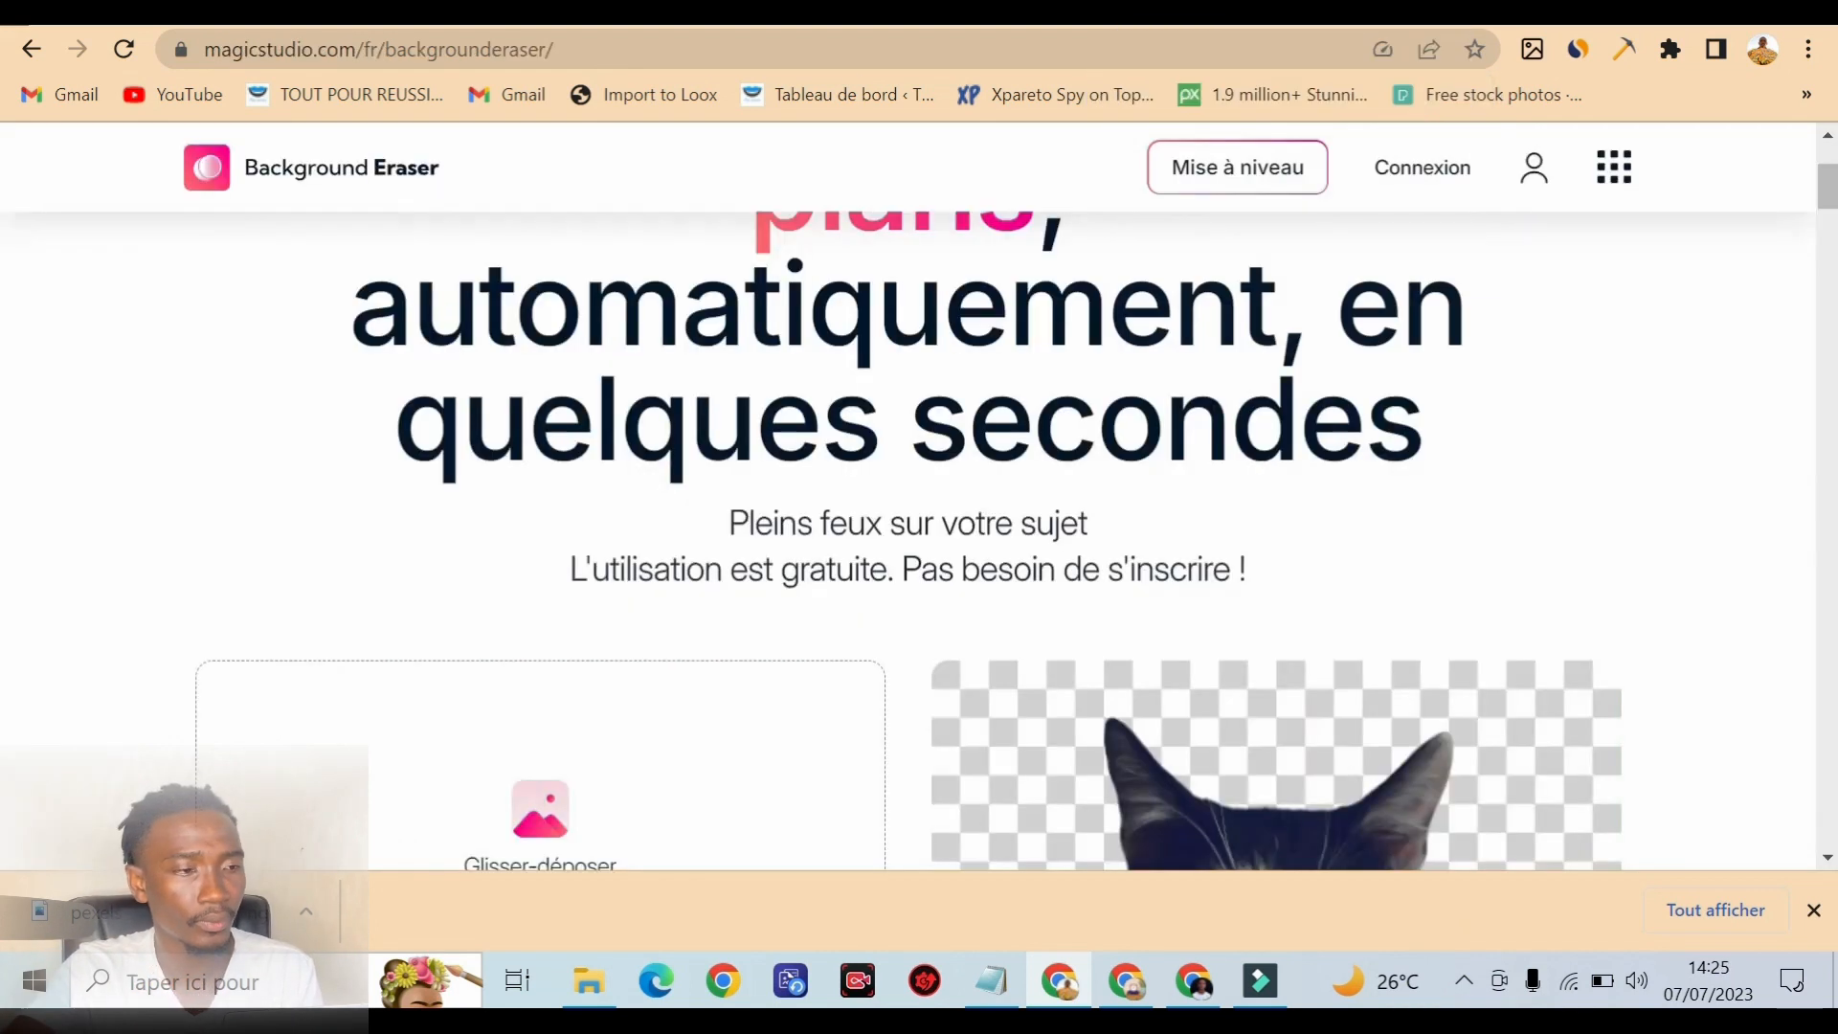
Upload the image crop-822912 from the Téléchargements folder to Magic Studio's Background Eraser.
{"action": "scroll", "coordinate": [873, 176], "scroll_direction": "up", "scroll_amount": 1}
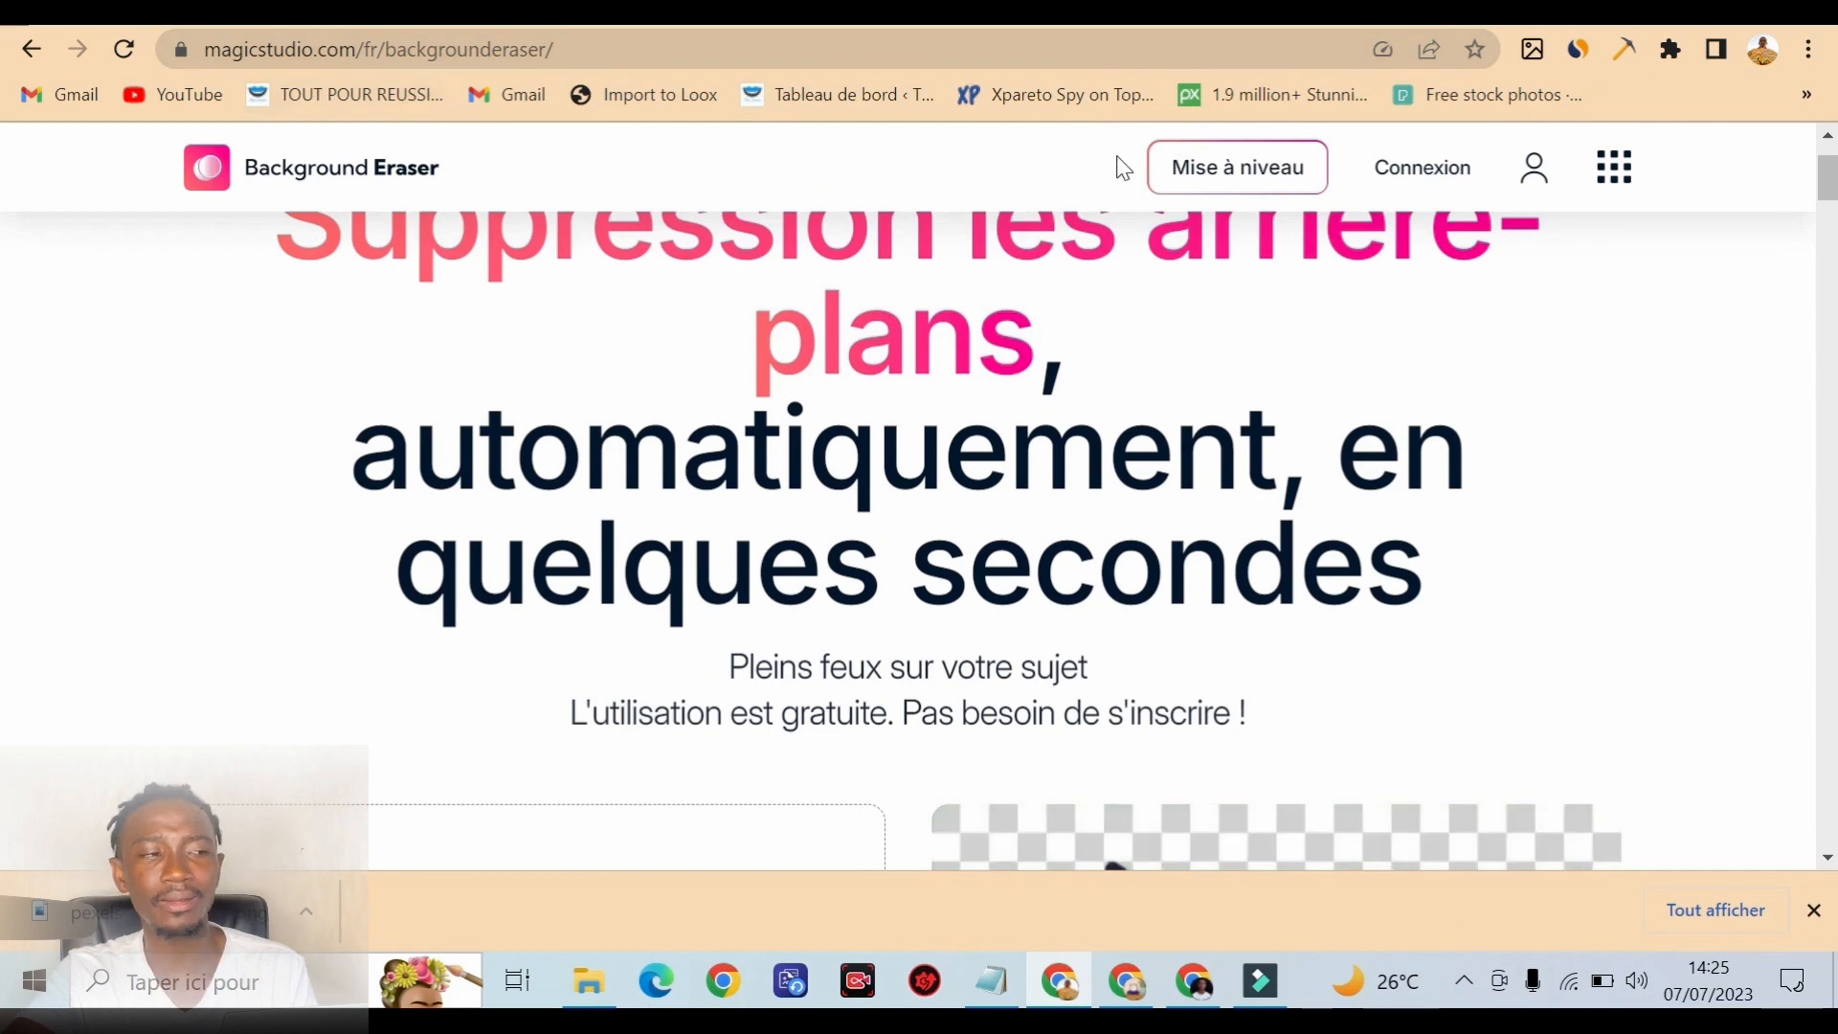
{"action": "scroll", "coordinate": [829, 410], "scroll_direction": "down", "scroll_amount": 5}
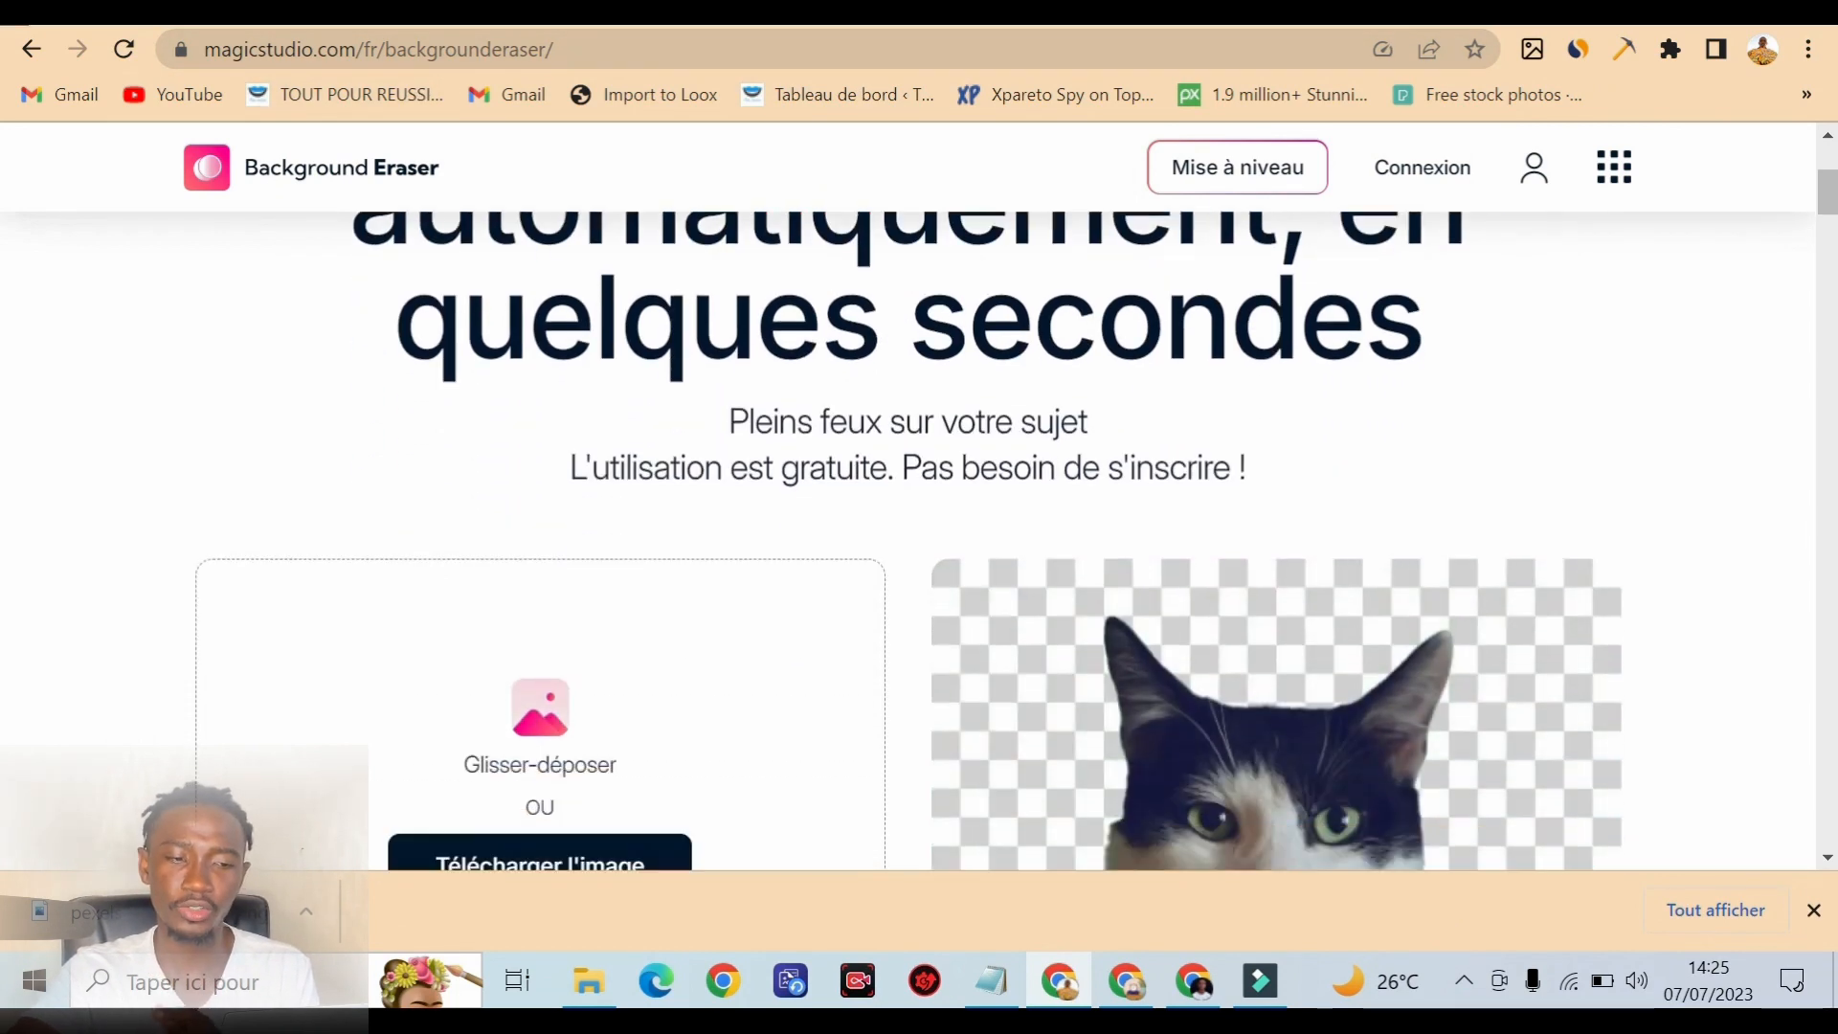
{"action": "scroll", "coordinate": [829, 410], "scroll_direction": "up", "scroll_amount": 2}
{"action": "scroll", "coordinate": [806, 129], "scroll_direction": "up", "scroll_amount": 1}
{"action": "scroll", "coordinate": [361, 406], "scroll_direction": "down", "scroll_amount": 8}
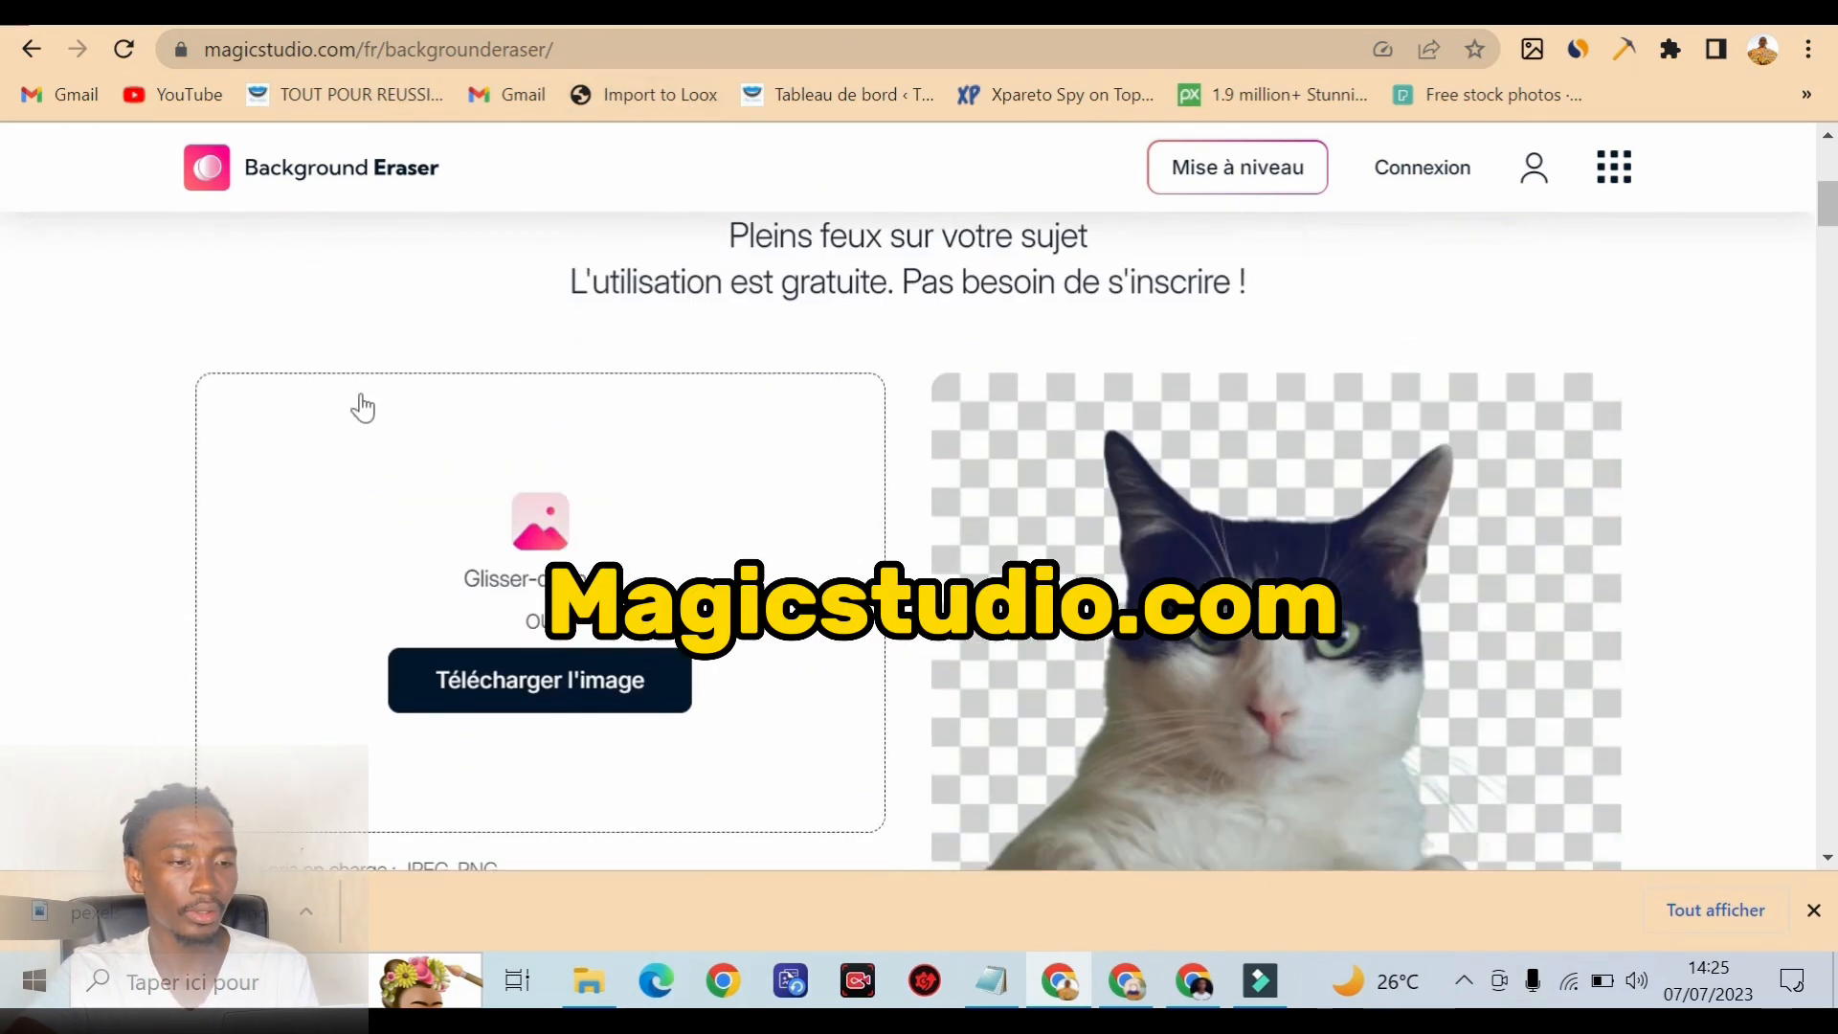
{"action": "scroll", "coordinate": [668, 458], "scroll_direction": "up", "scroll_amount": 5}
{"action": "scroll", "coordinate": [718, 414], "scroll_direction": "down", "scroll_amount": 4}
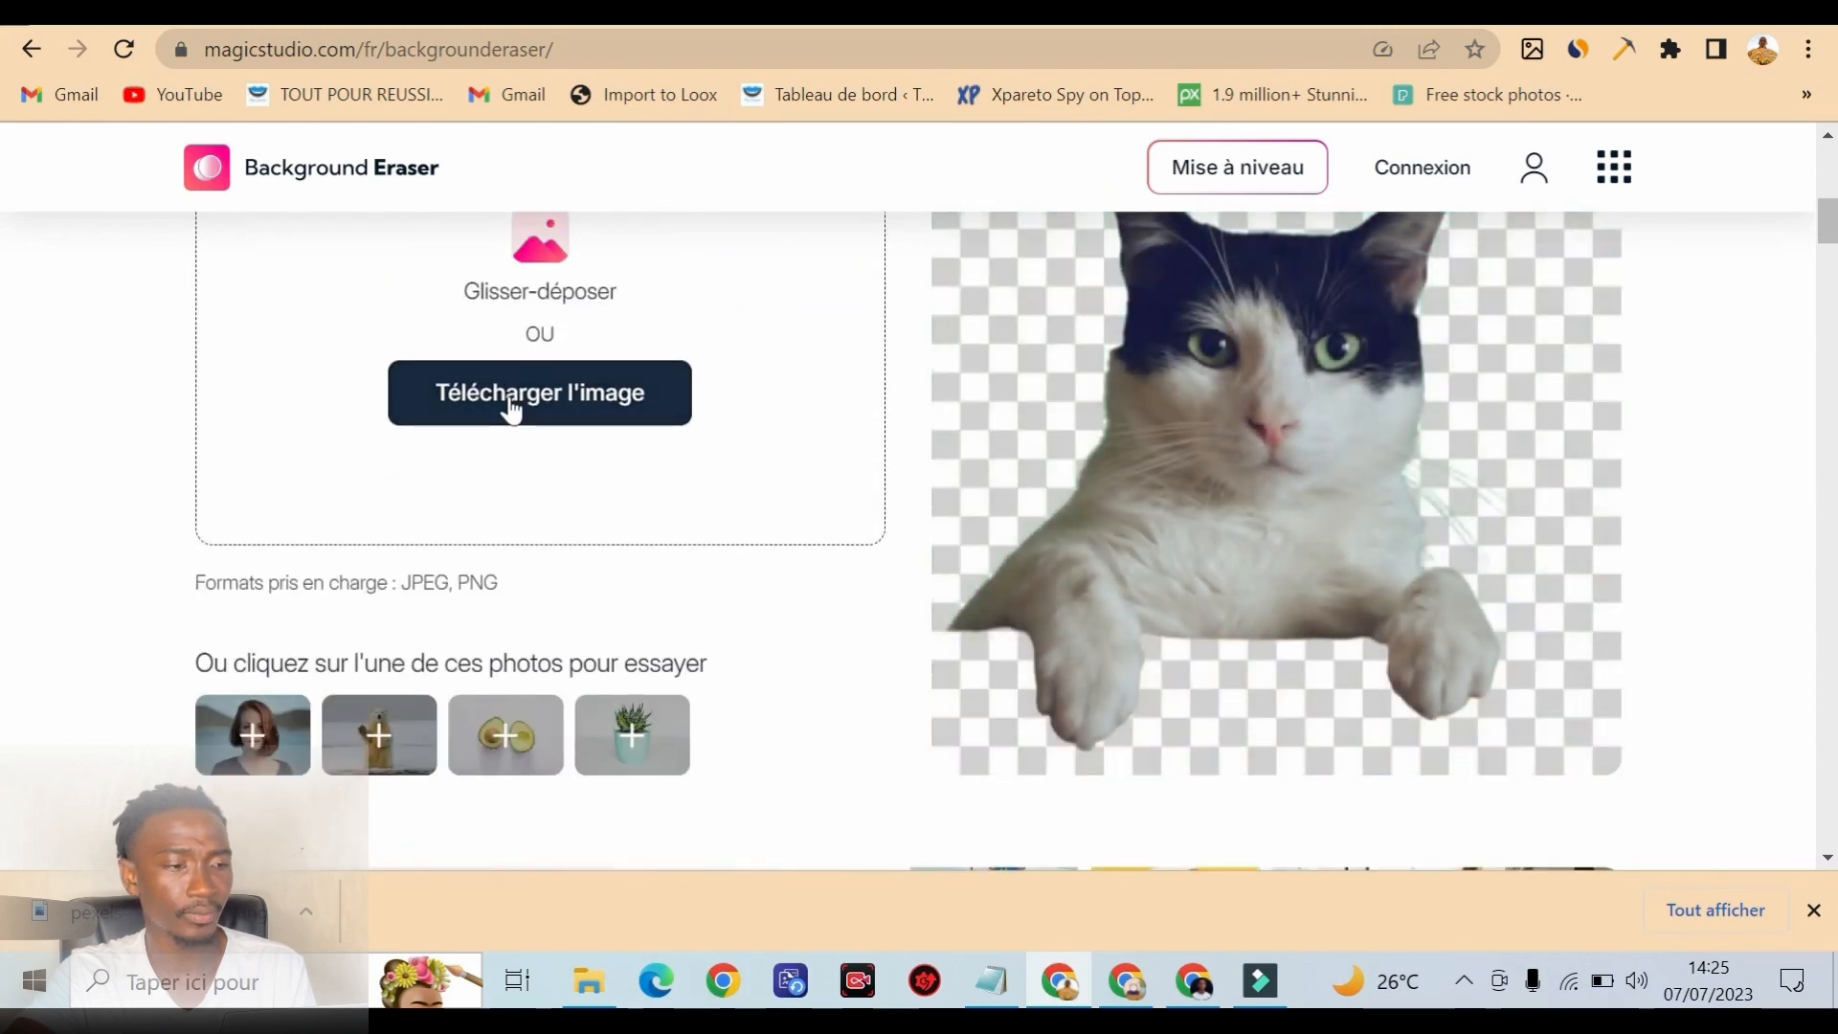
{"action": "scroll", "coordinate": [614, 389], "scroll_direction": "up", "scroll_amount": 1}
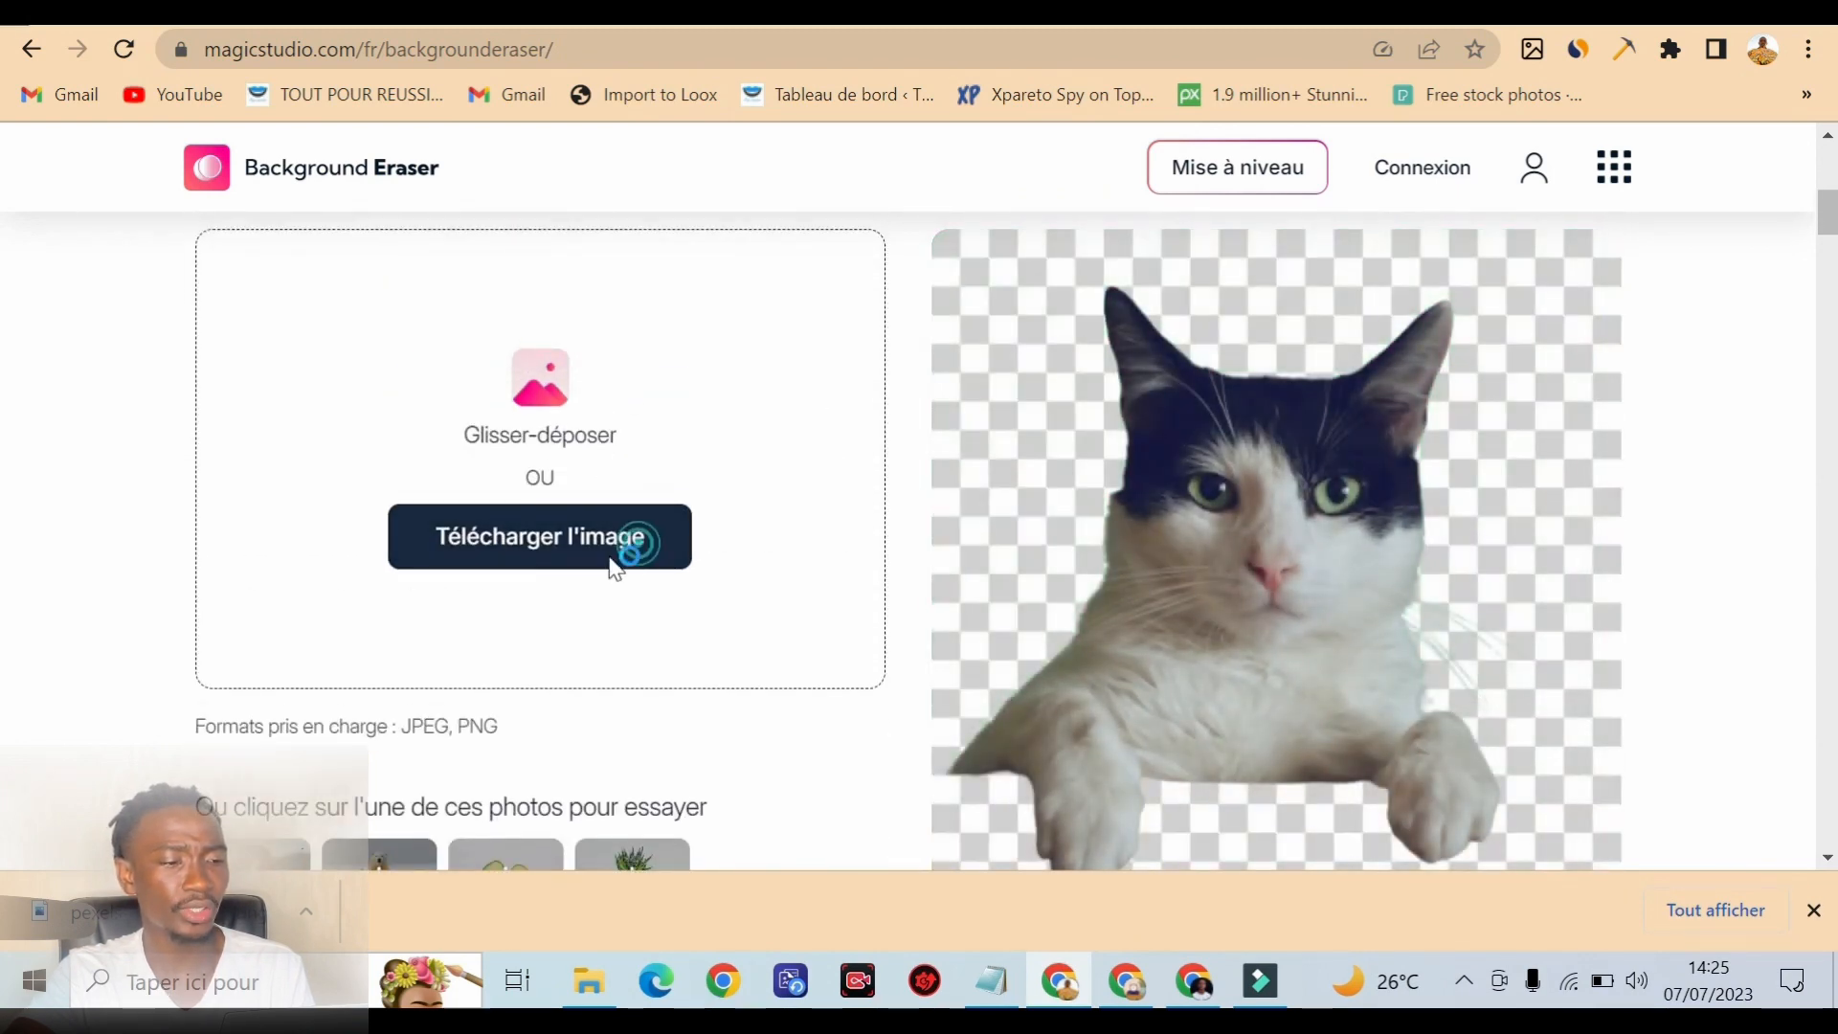
{"action": "left_click", "coordinate": [616, 556]}
{"action": "scroll", "coordinate": [1098, 479], "scroll_direction": "down", "scroll_amount": 3}
{"action": "left_click", "coordinate": [771, 479]}
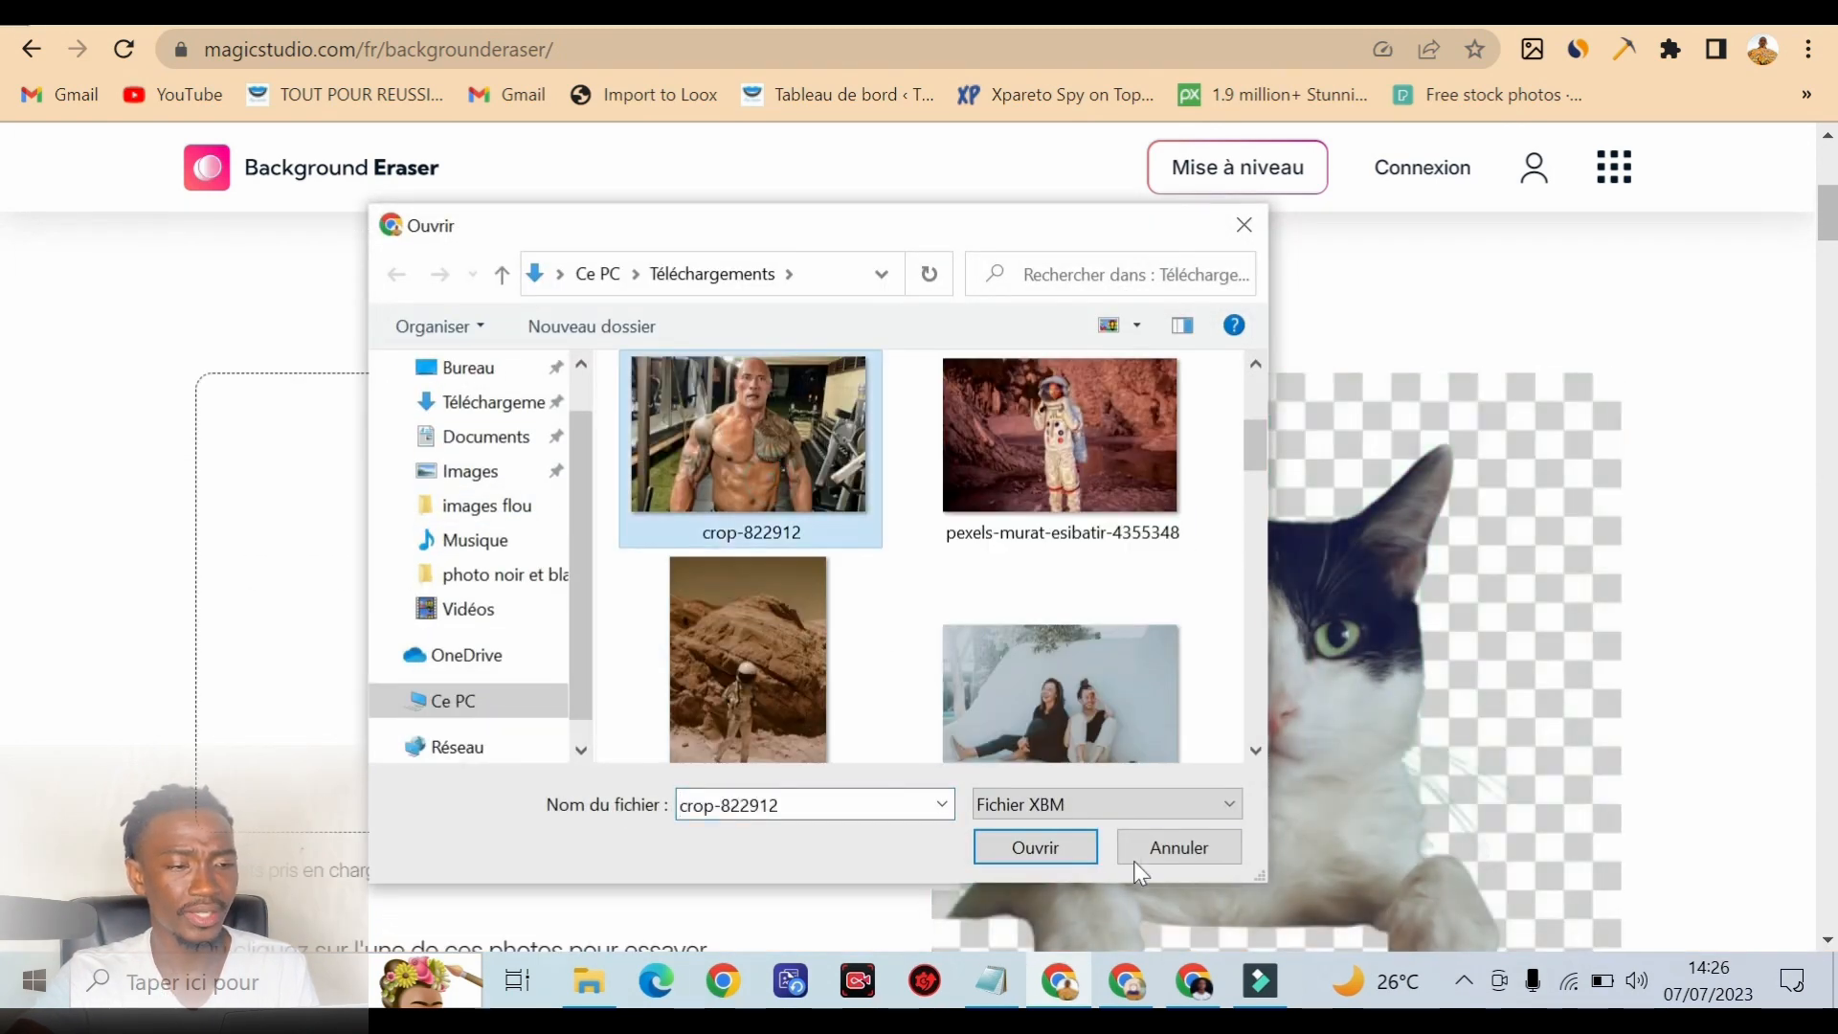
{"action": "left_click", "coordinate": [1065, 847]}
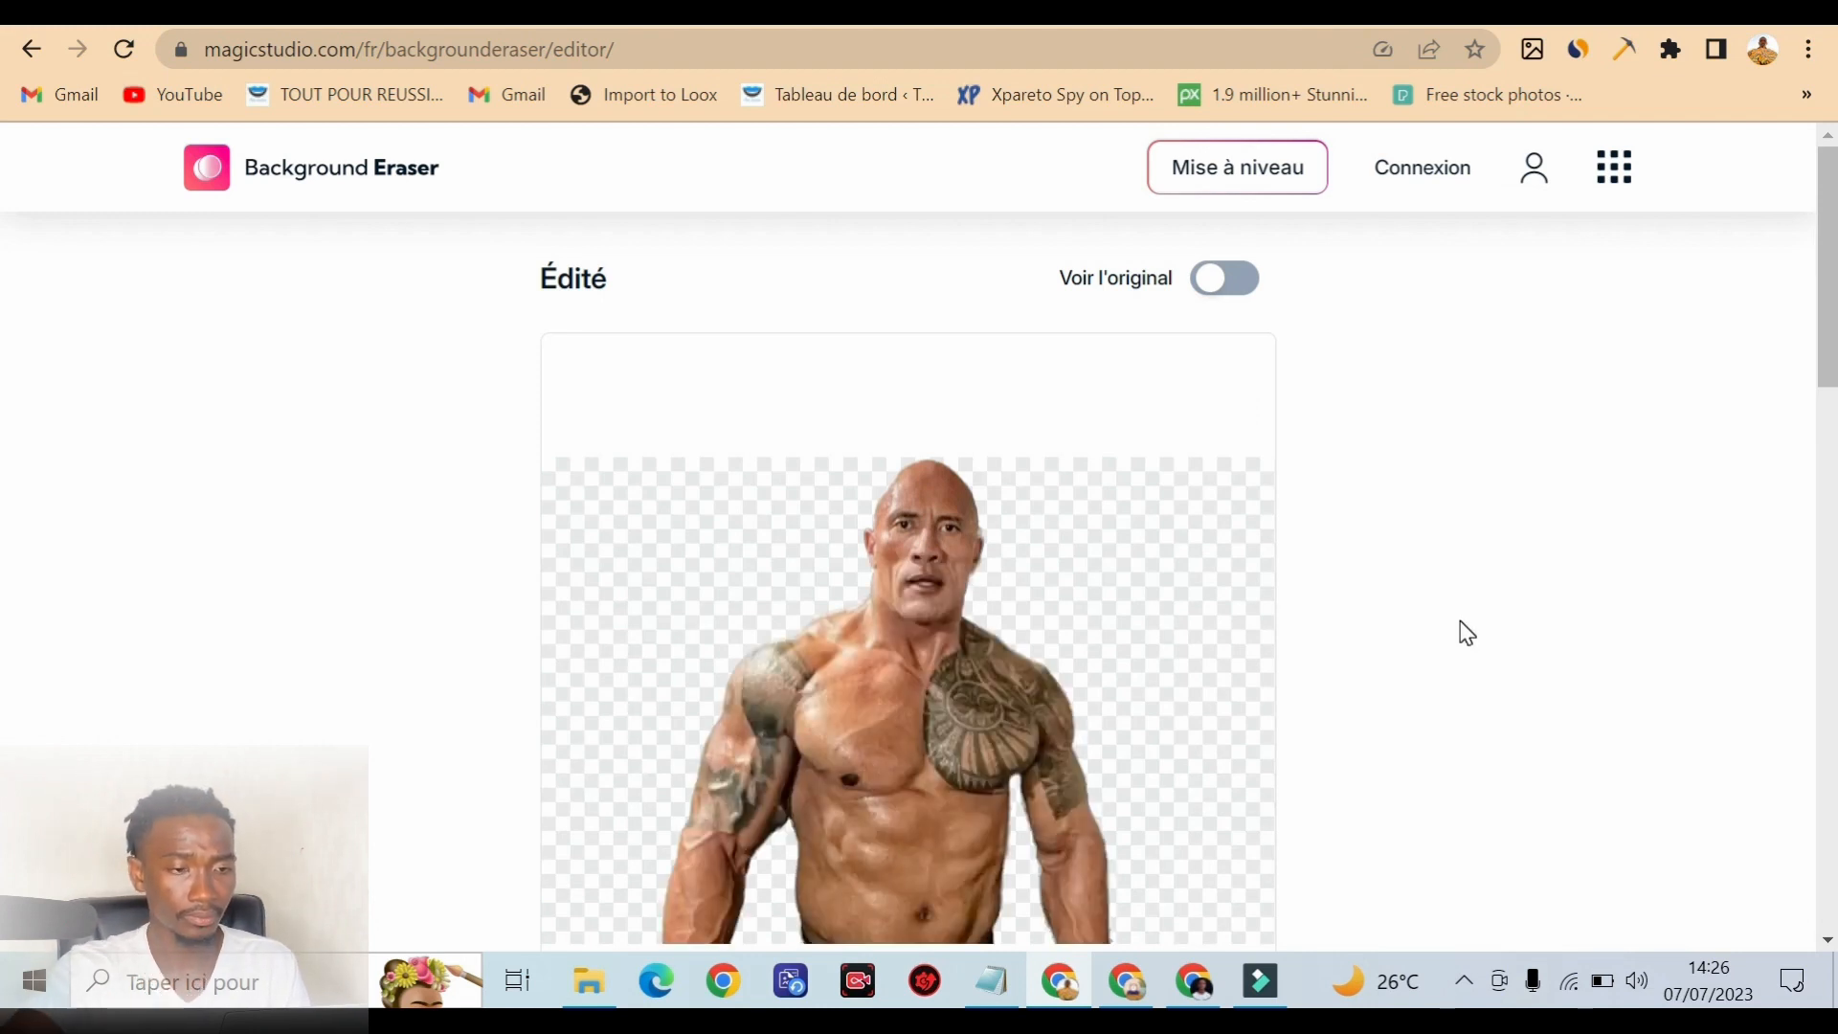
Inspect the man's cutout and set a custom background color of #C45656 behind him.
{"action": "scroll", "coordinate": [1288, 603], "scroll_direction": "down", "scroll_amount": 3}
{"action": "scroll", "coordinate": [1216, 585], "scroll_direction": "up", "scroll_amount": 2}
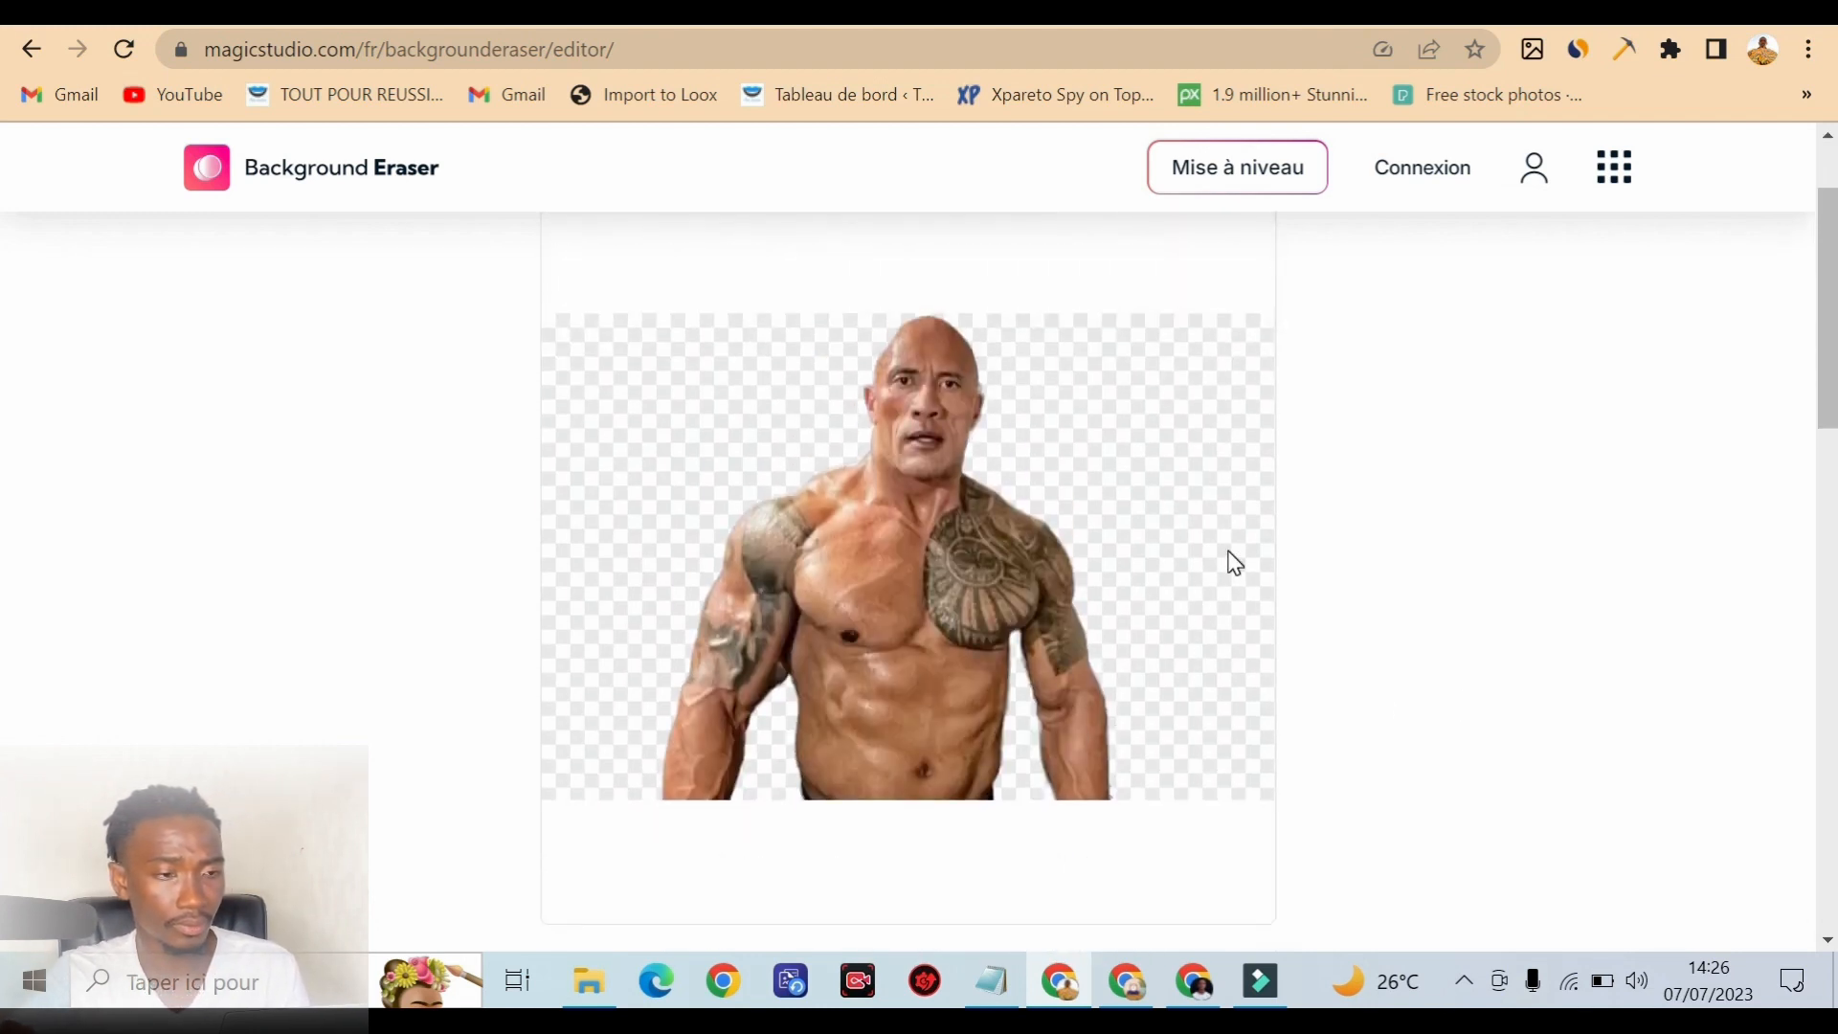
{"action": "scroll", "coordinate": [1220, 529], "scroll_direction": "up", "scroll_amount": 1}
{"action": "scroll", "coordinate": [1230, 524], "scroll_direction": "down", "scroll_amount": 6}
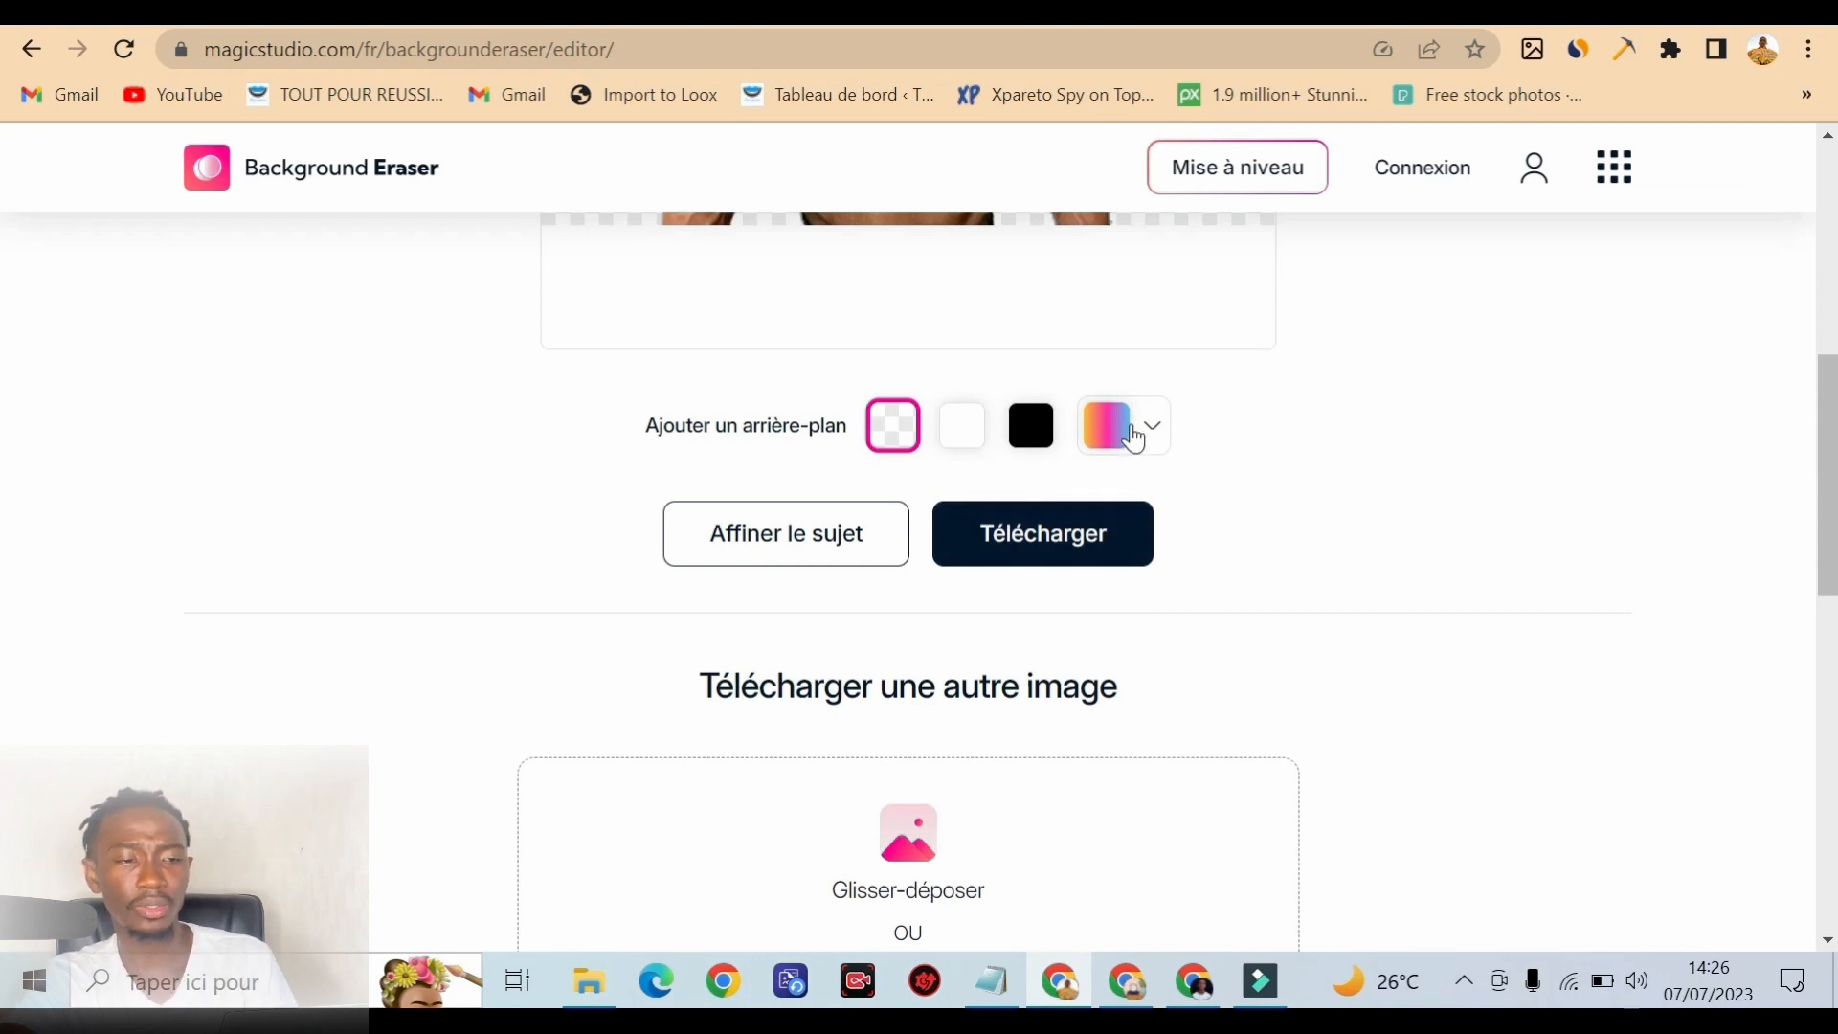
{"action": "scroll", "coordinate": [1127, 440], "scroll_direction": "up", "scroll_amount": 7}
{"action": "scroll", "coordinate": [1265, 471], "scroll_direction": "down", "scroll_amount": 4}
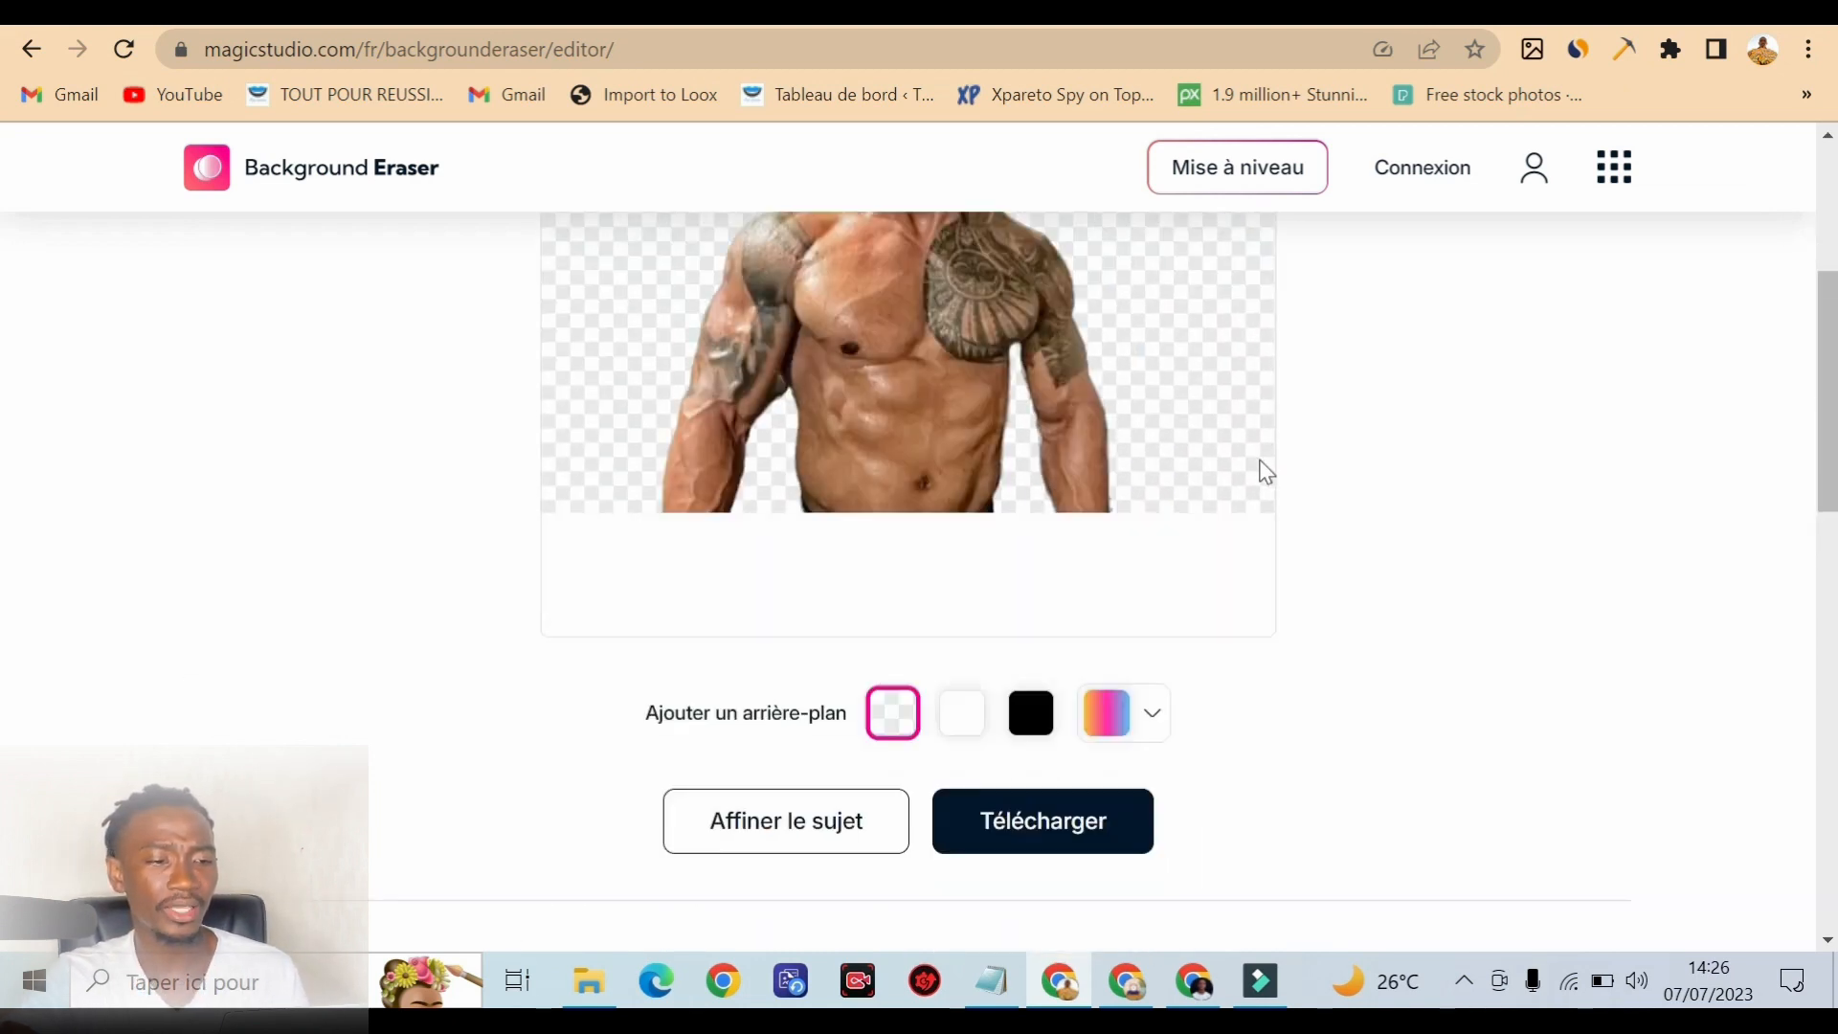
{"action": "scroll", "coordinate": [1152, 692], "scroll_direction": "down", "scroll_amount": 2}
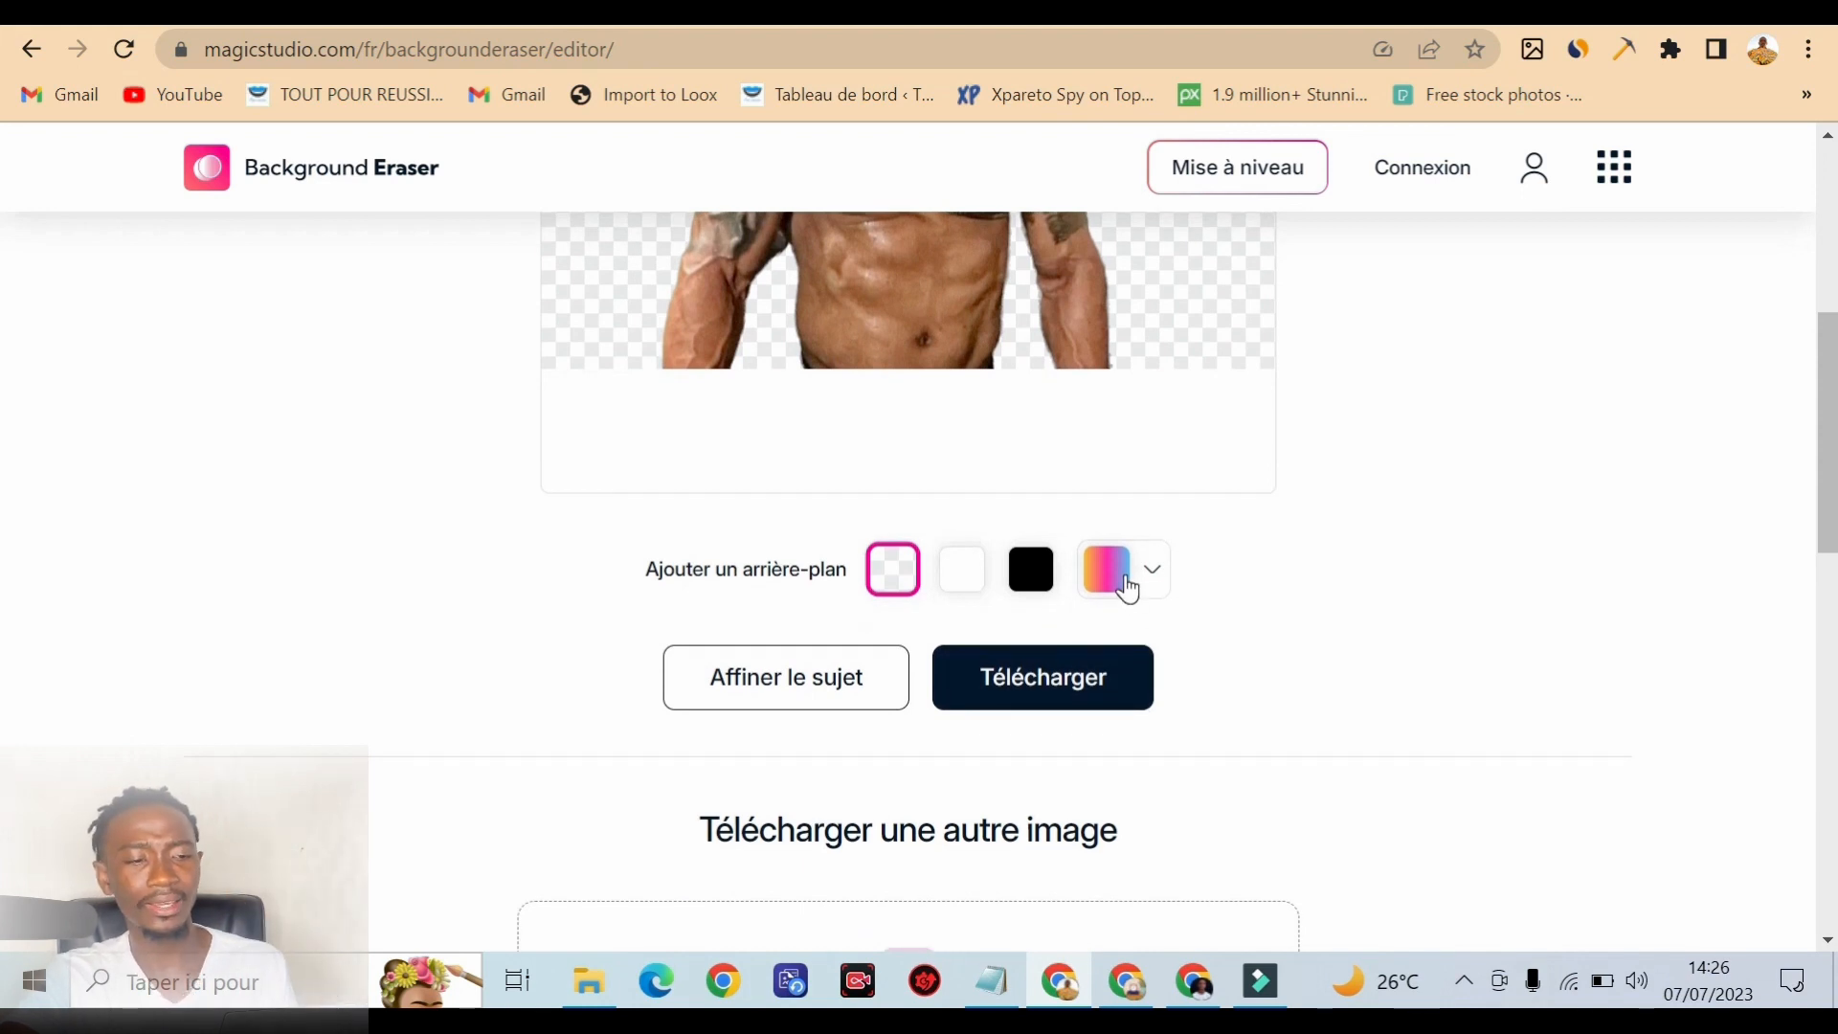
{"action": "left_click", "coordinate": [1146, 573]}
{"action": "scroll", "coordinate": [1029, 648], "scroll_direction": "down", "scroll_amount": 2}
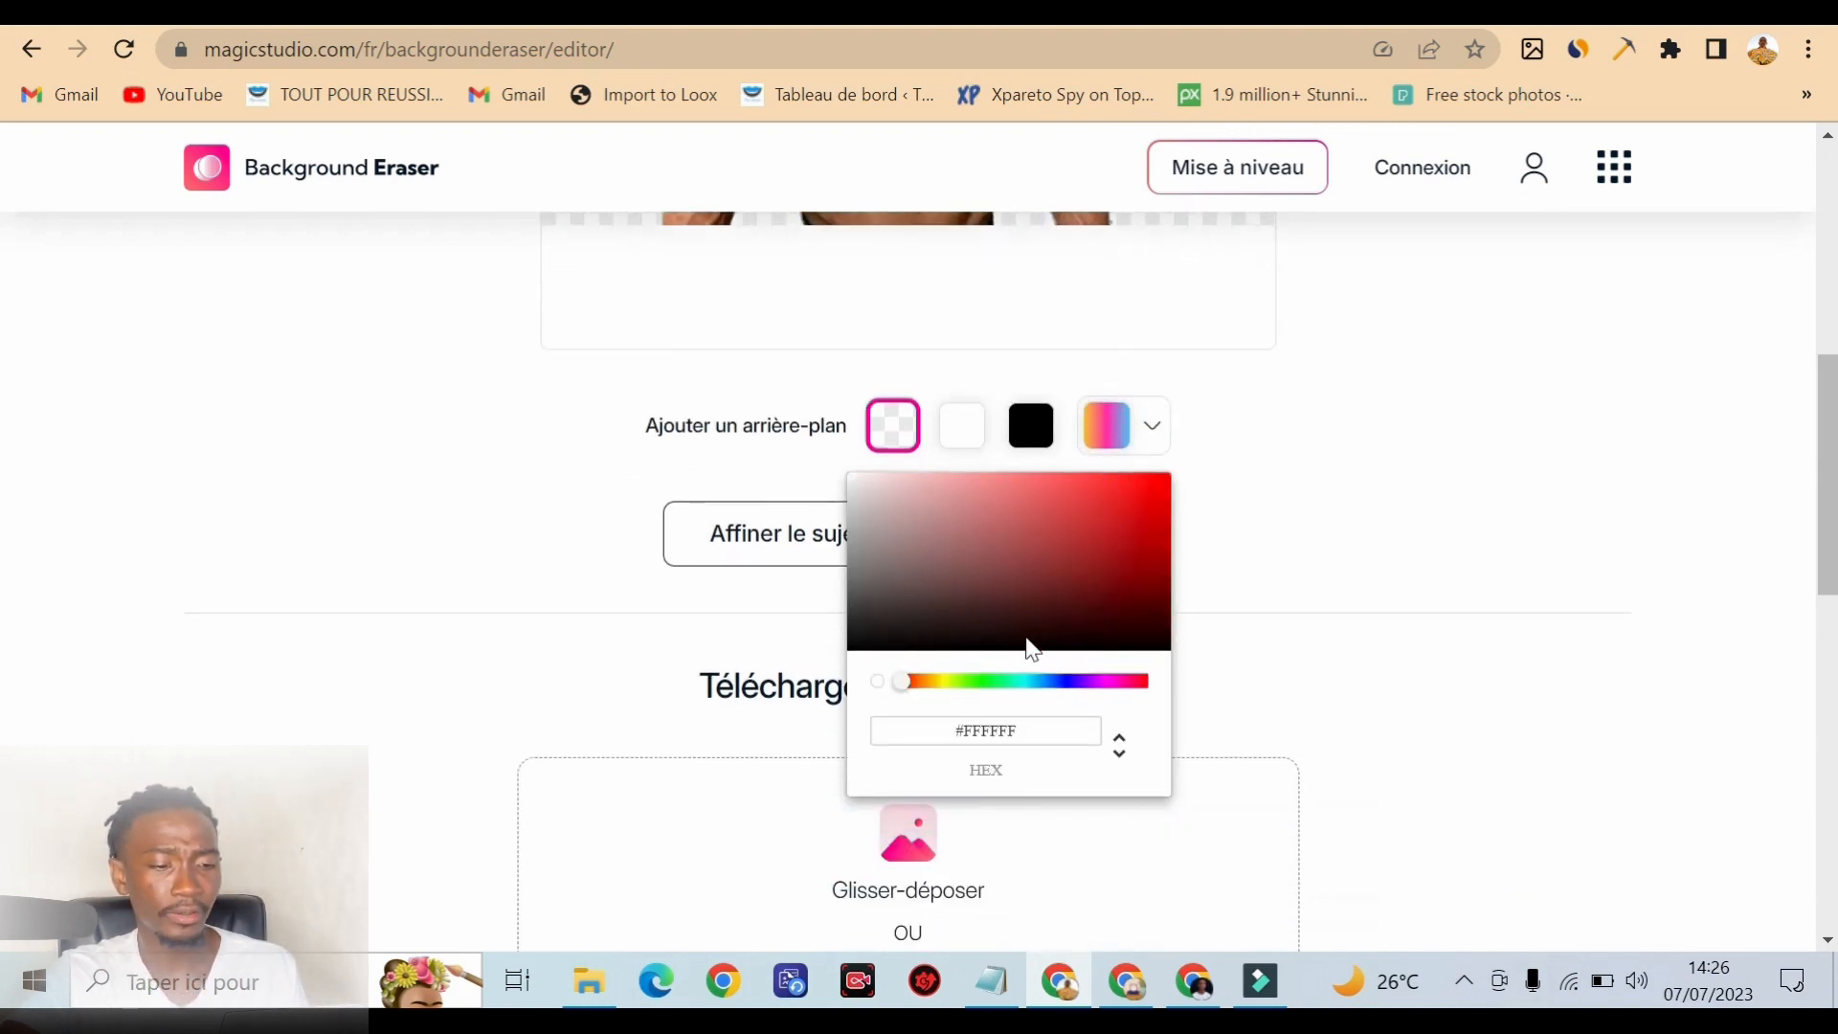
{"action": "left_click", "coordinate": [1029, 514]}
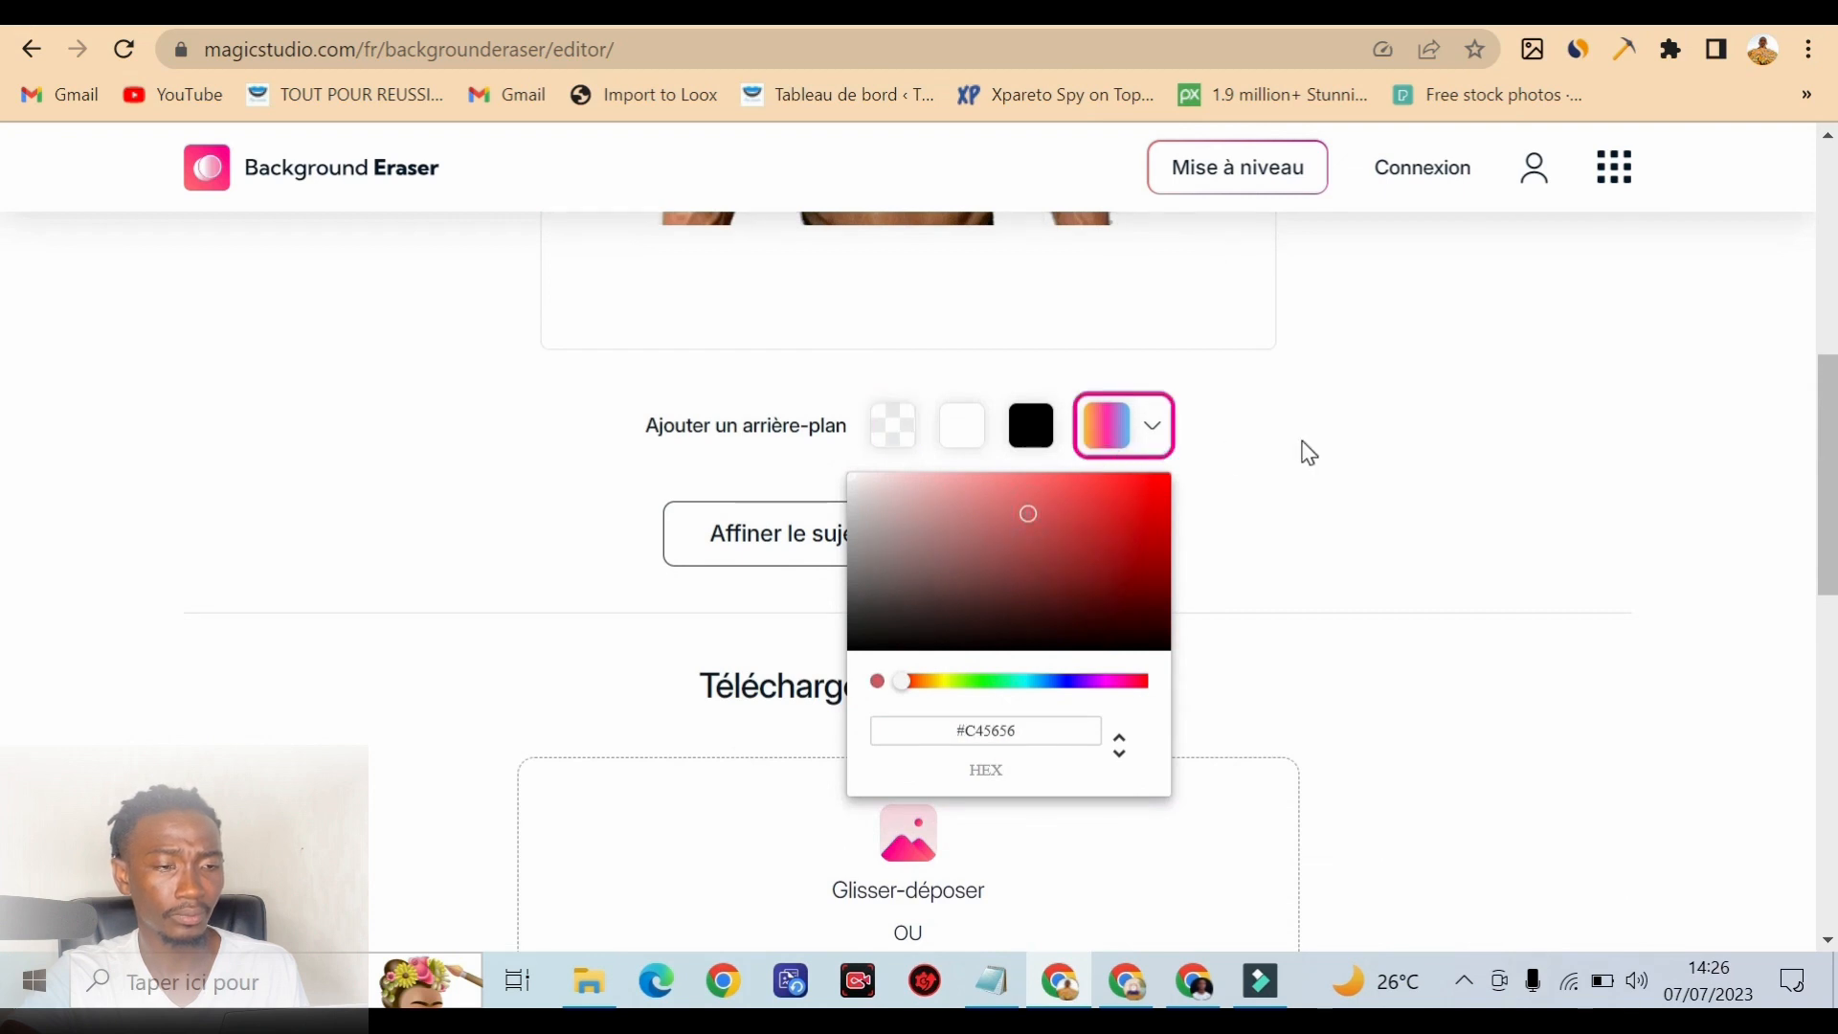
{"action": "scroll", "coordinate": [1273, 483], "scroll_direction": "up", "scroll_amount": 2}
{"action": "left_click", "coordinate": [1357, 601]}
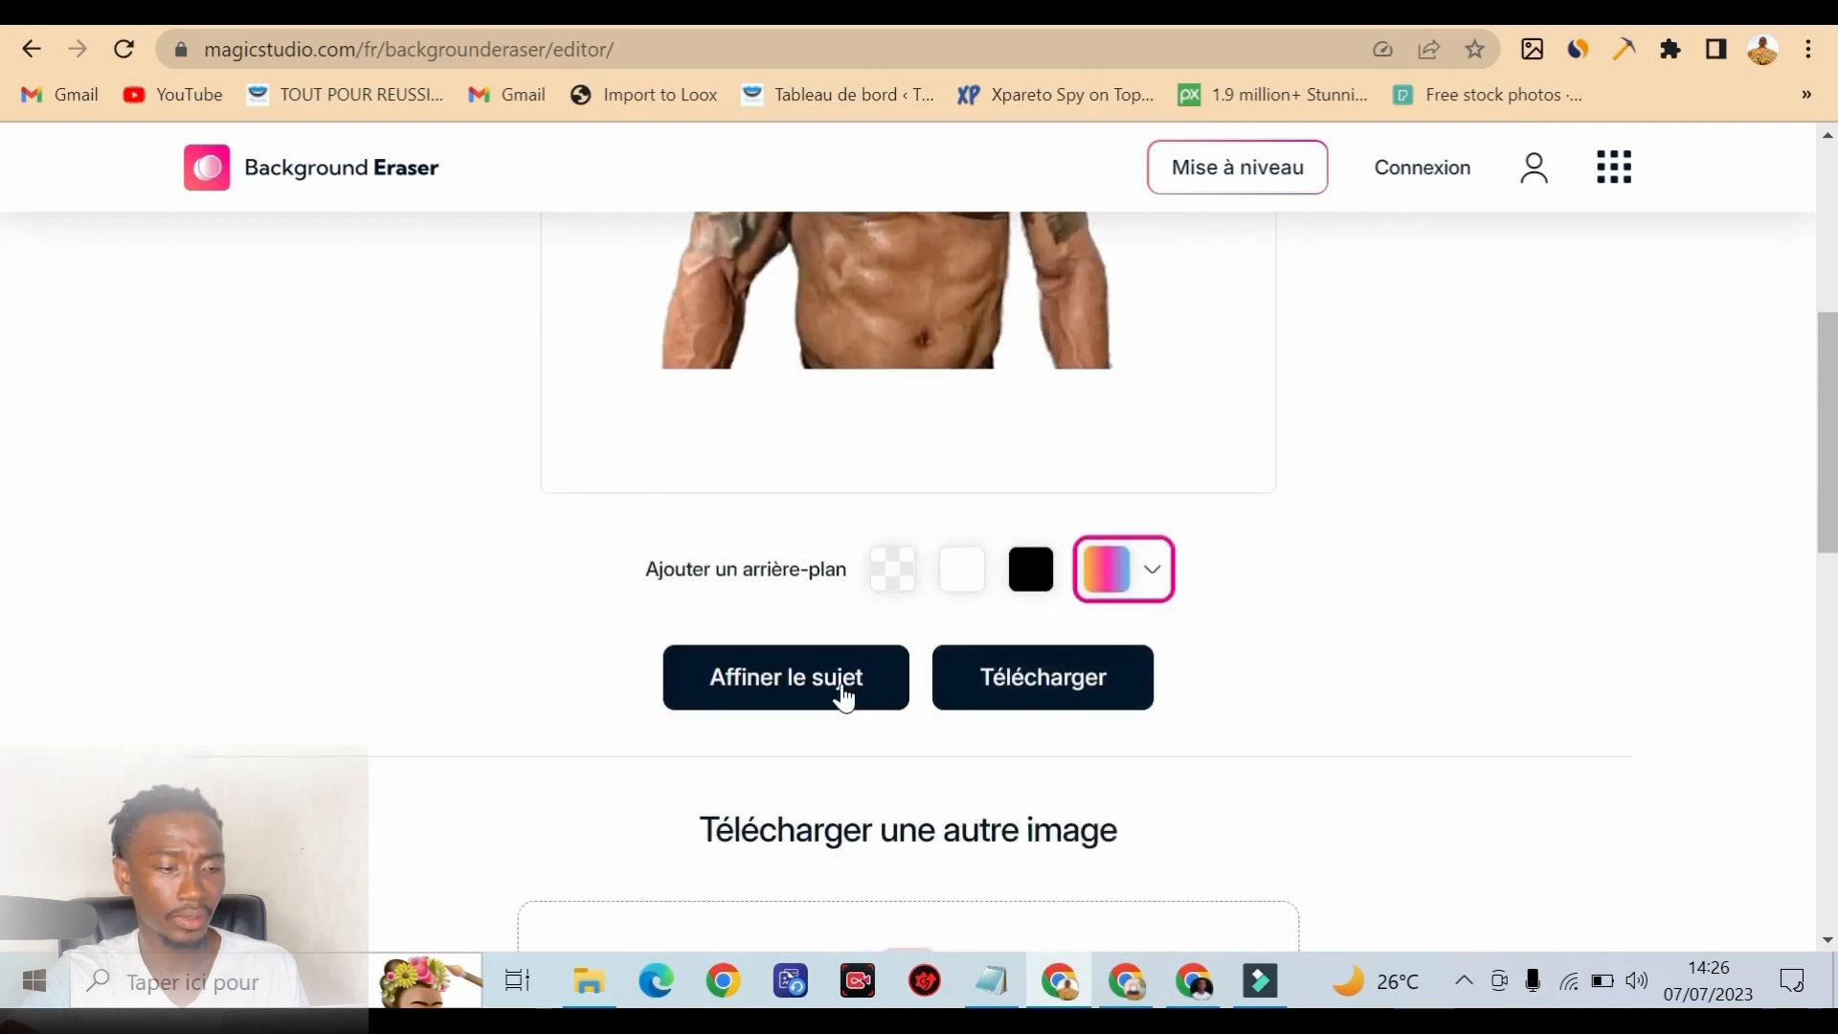
{"action": "scroll", "coordinate": [1181, 558], "scroll_direction": "up", "scroll_amount": 5}
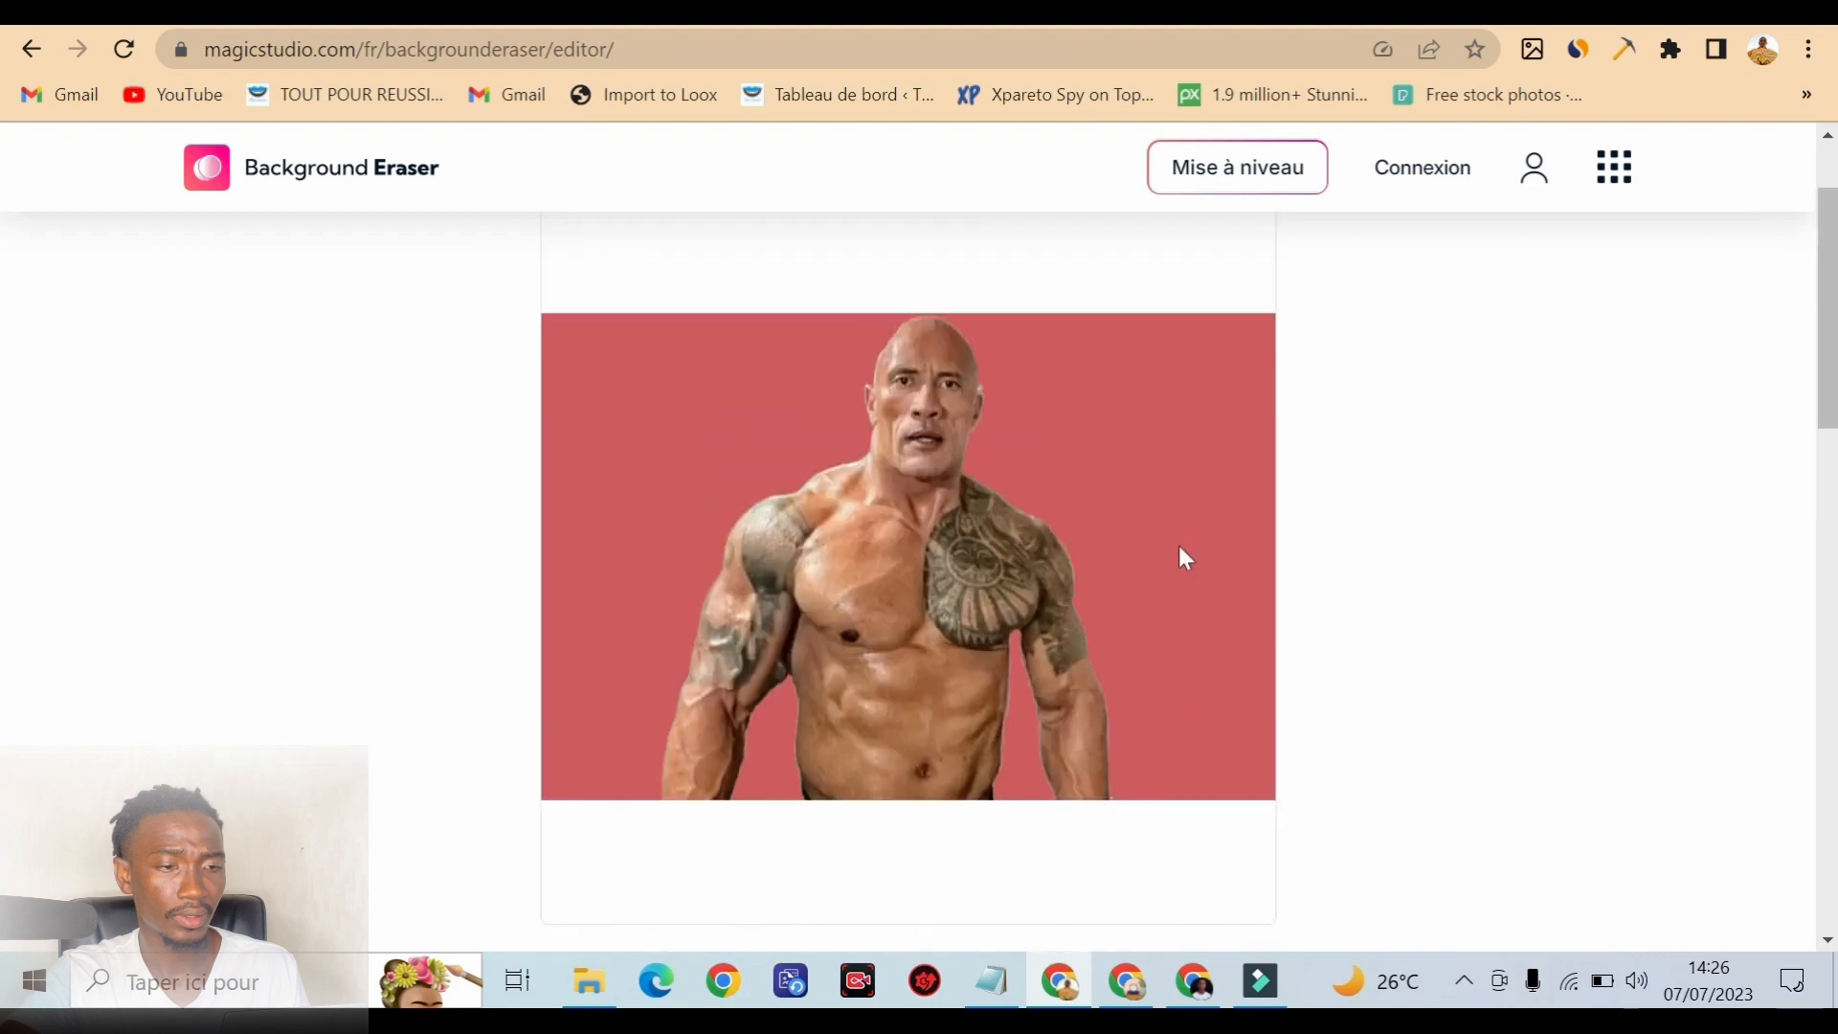
Set the background behind the man to black and check the picture.
{"action": "scroll", "coordinate": [1214, 620], "scroll_direction": "down", "scroll_amount": 3}
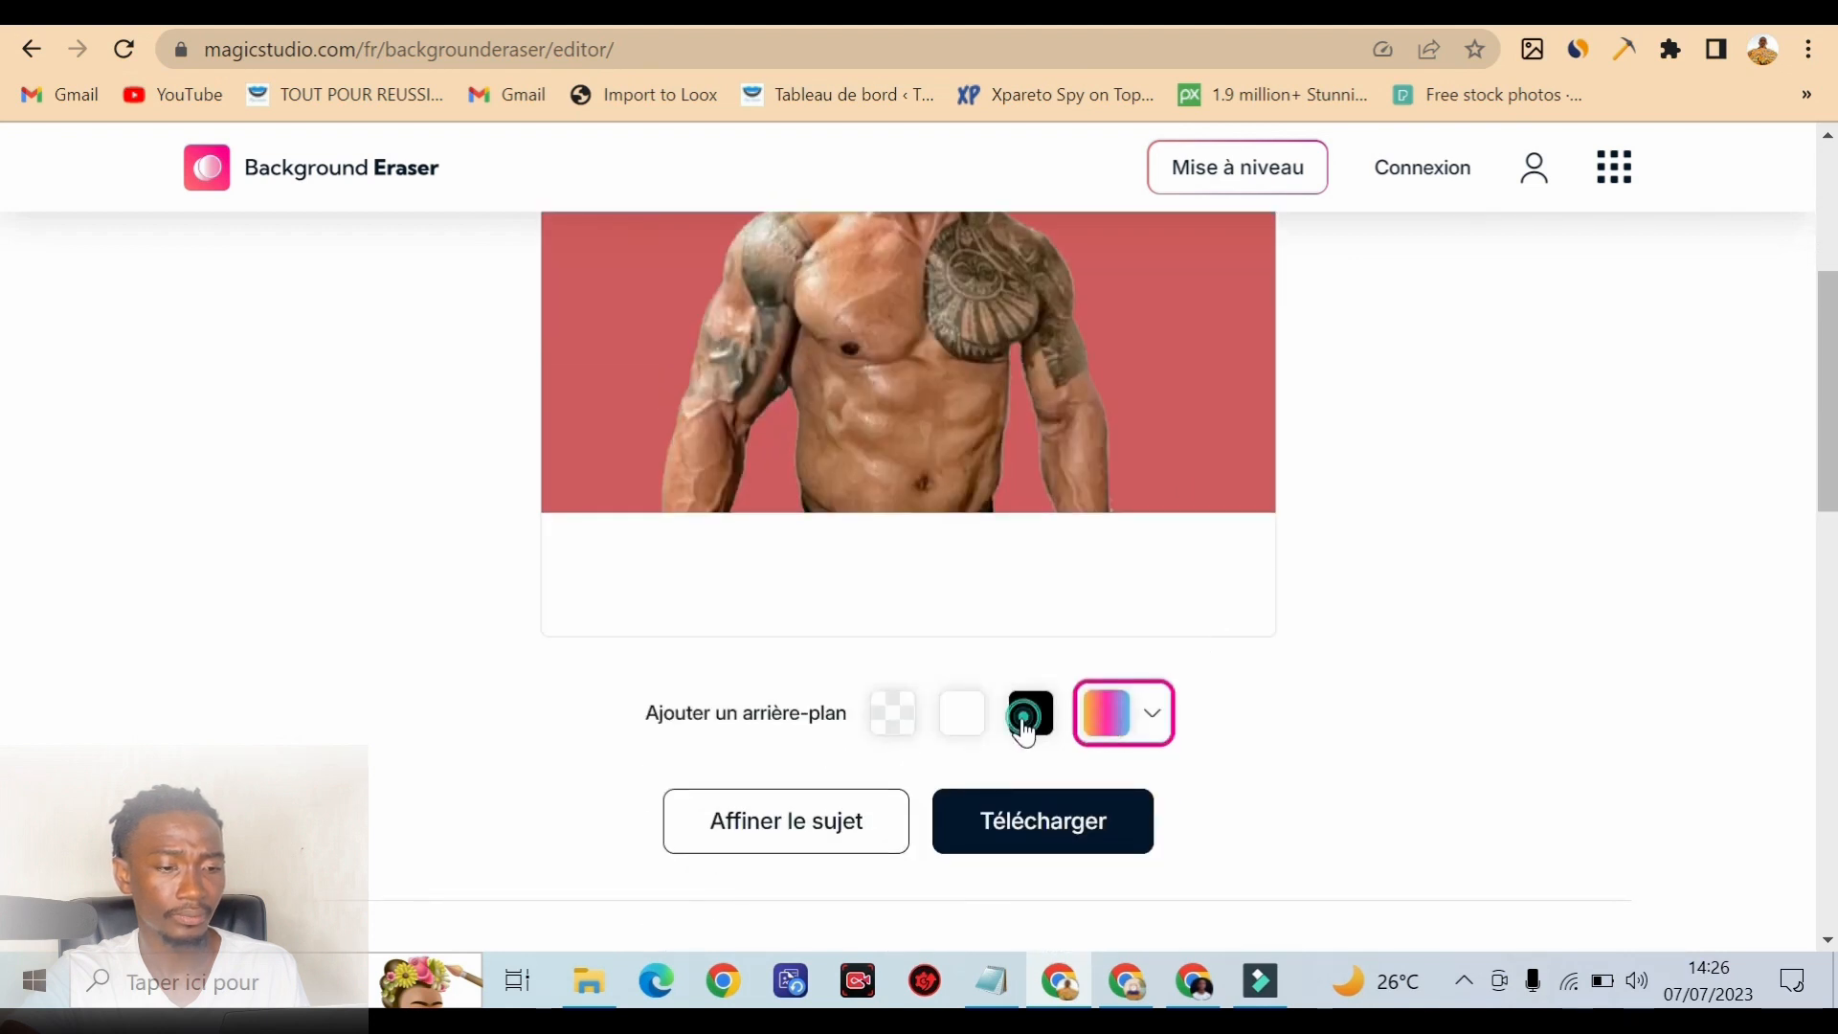
{"action": "left_click", "coordinate": [1026, 718]}
{"action": "scroll", "coordinate": [1202, 665], "scroll_direction": "up", "scroll_amount": 6}
{"action": "scroll", "coordinate": [1100, 613], "scroll_direction": "down", "scroll_amount": 7}
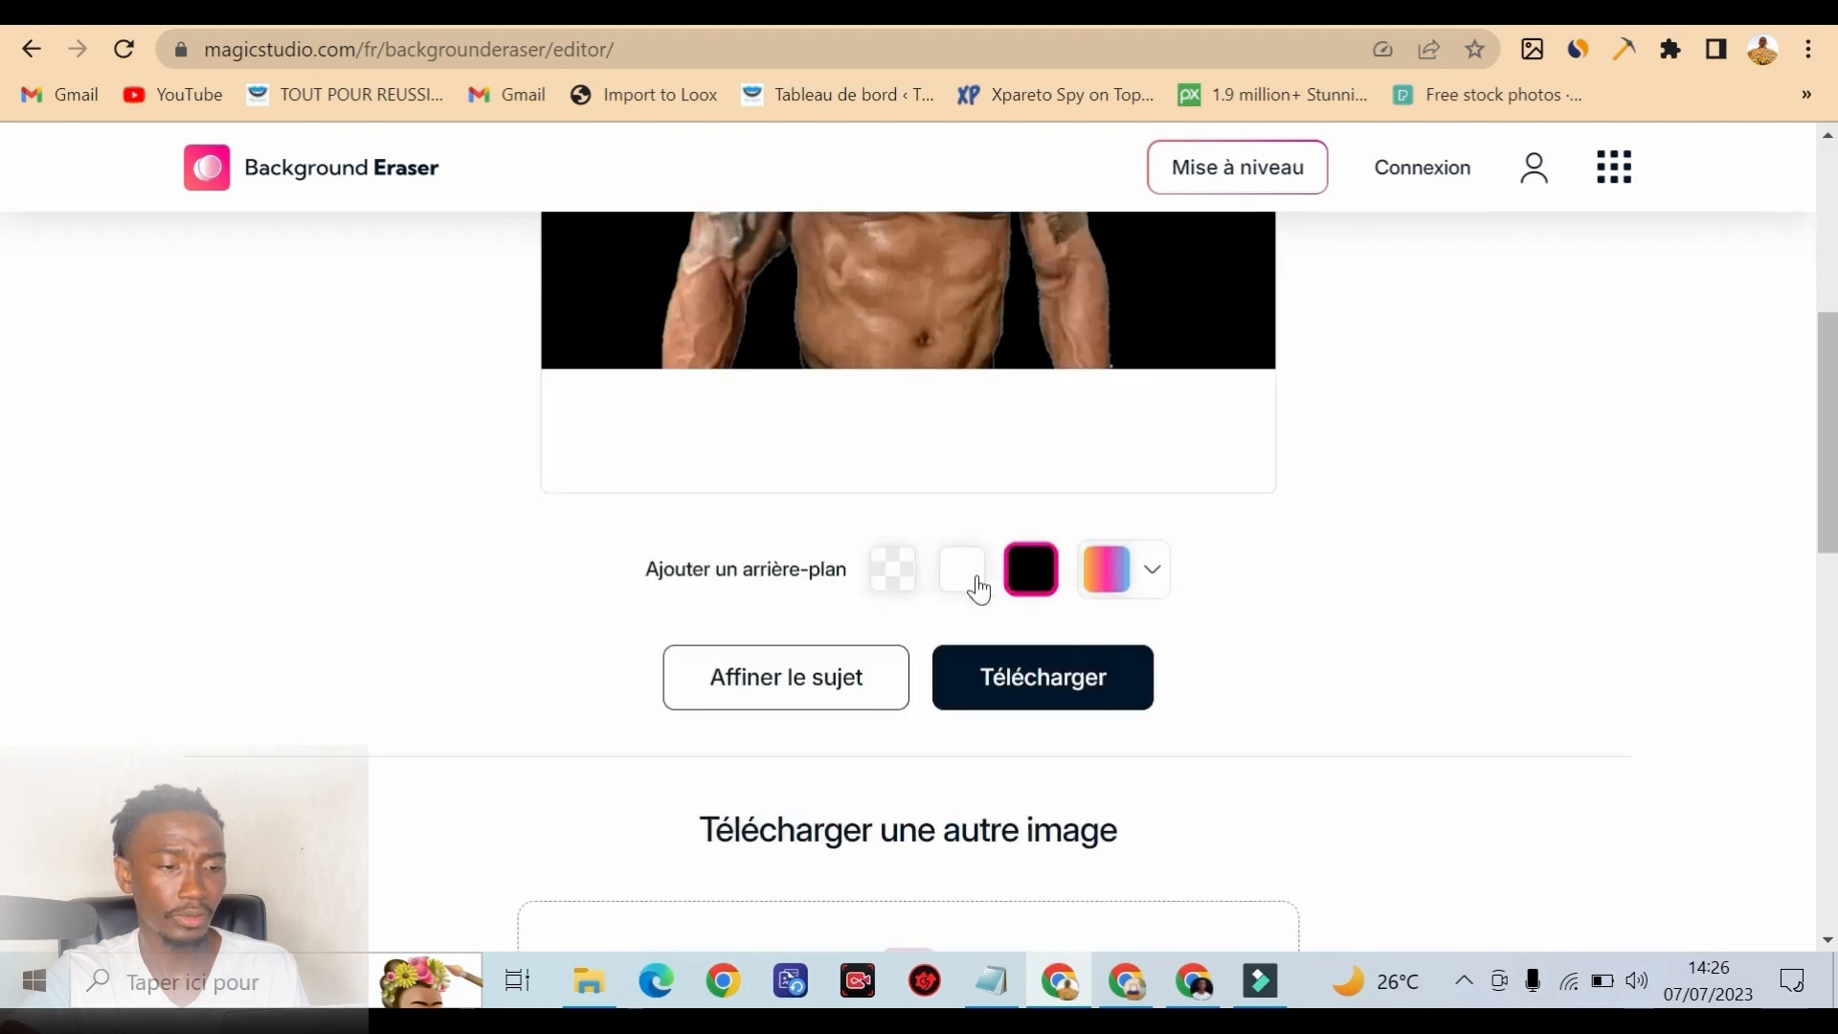
Replace the black background with a custom bright red color.
{"action": "left_click", "coordinate": [1101, 580]}
{"action": "scroll", "coordinate": [1148, 648], "scroll_direction": "down", "scroll_amount": 2}
{"action": "left_click", "coordinate": [1062, 583]}
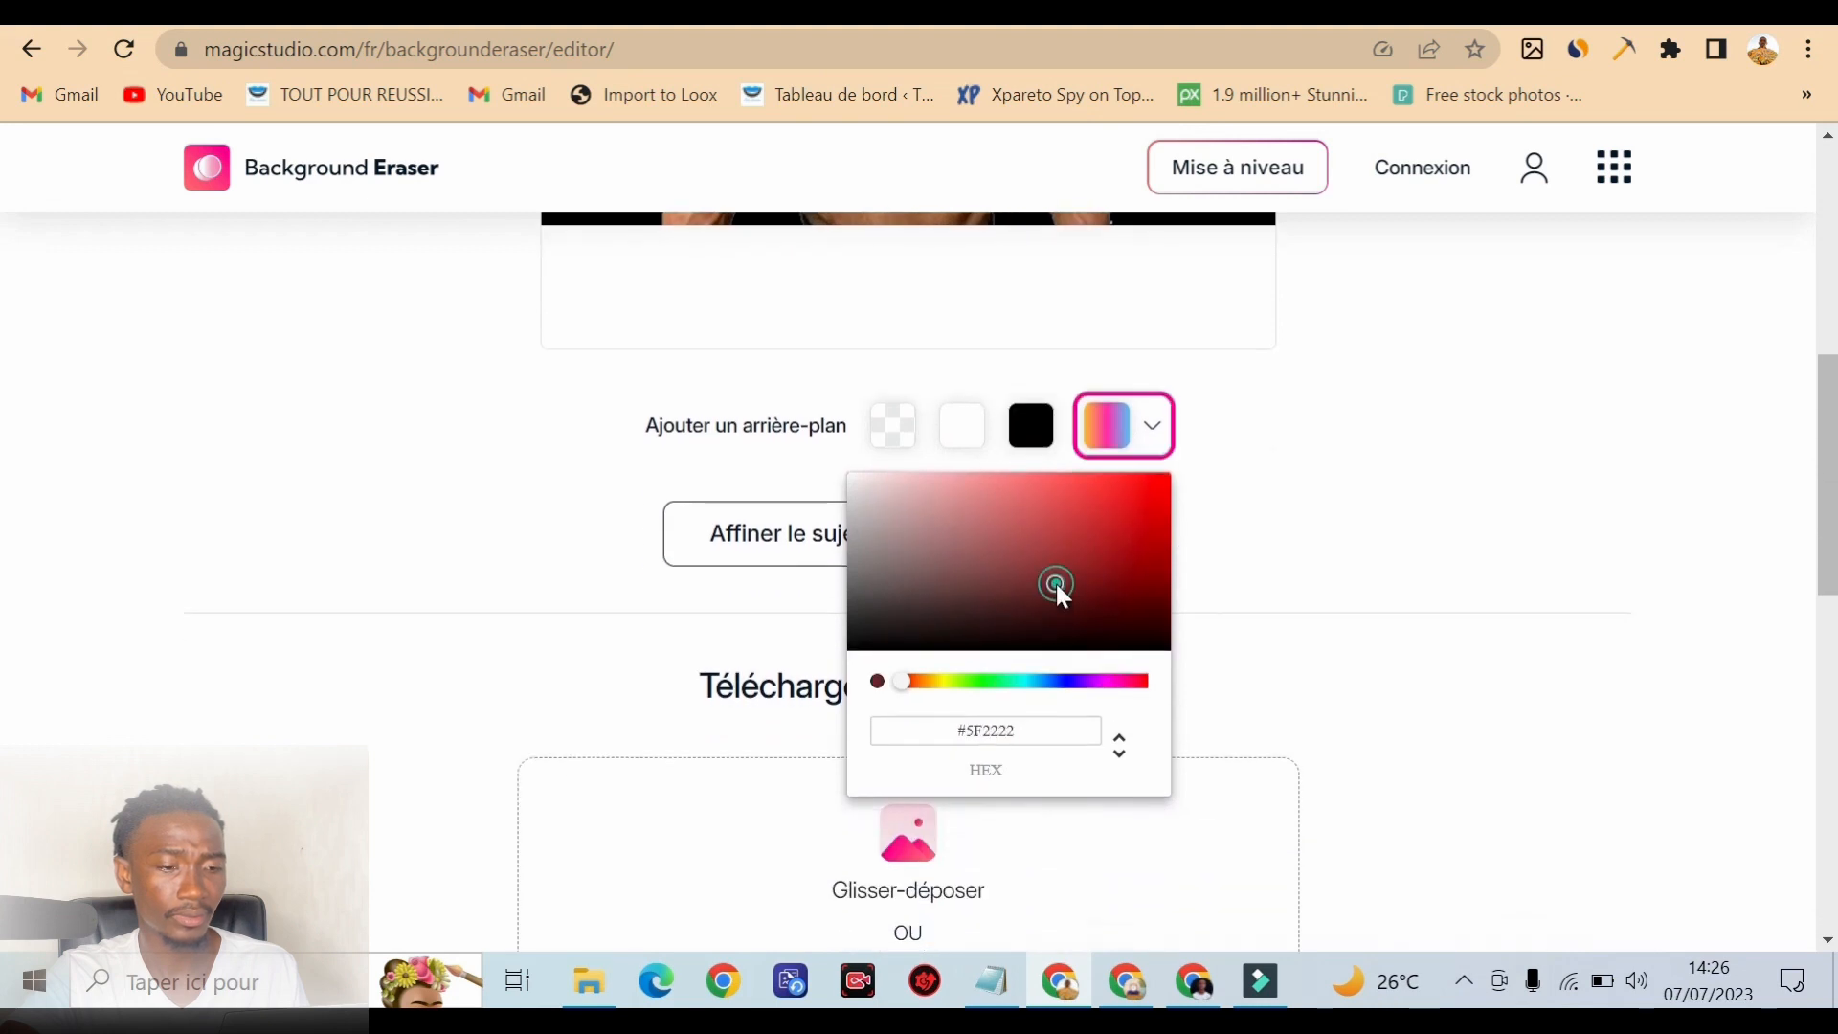
{"action": "left_click", "coordinate": [1147, 505]}
{"action": "left_click", "coordinate": [1145, 427]}
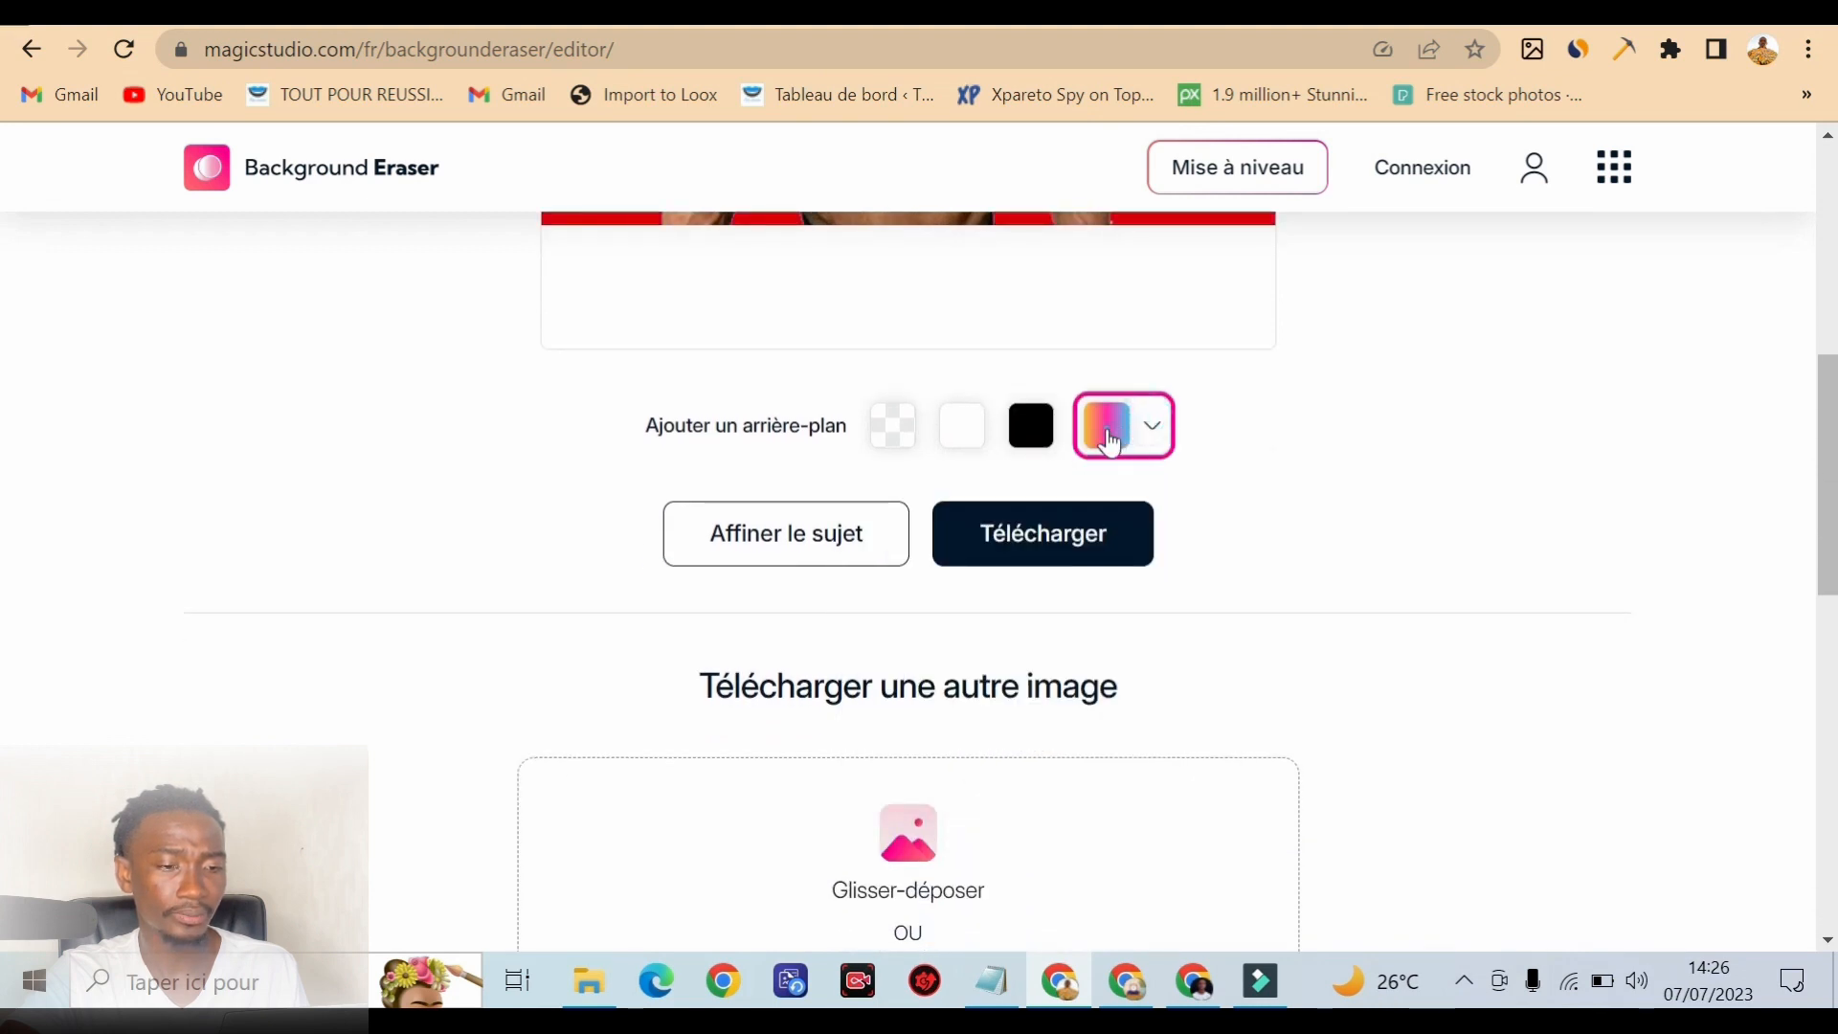
{"action": "left_click", "coordinate": [1148, 425]}
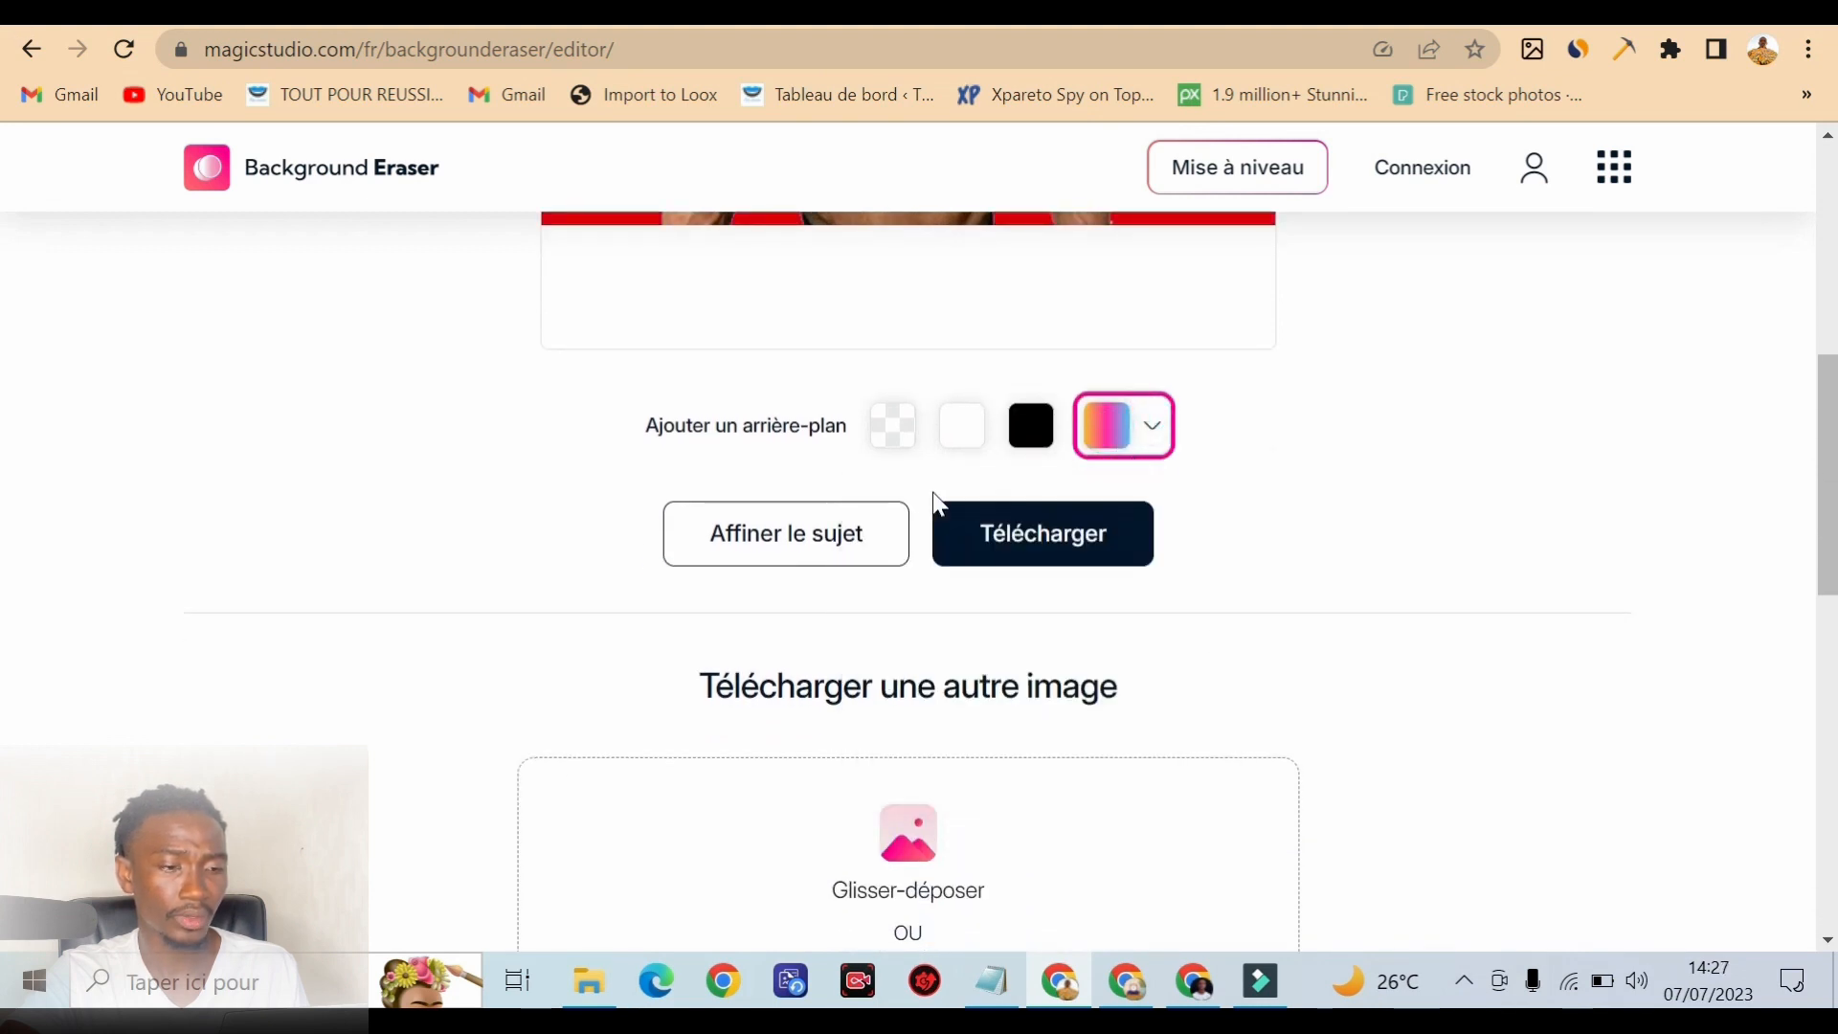
Review the picture with the red background and download it.
{"action": "scroll", "coordinate": [939, 497], "scroll_direction": "up", "scroll_amount": 8}
{"action": "scroll", "coordinate": [1122, 439], "scroll_direction": "down", "scroll_amount": 7}
{"action": "left_click", "coordinate": [1050, 687]}
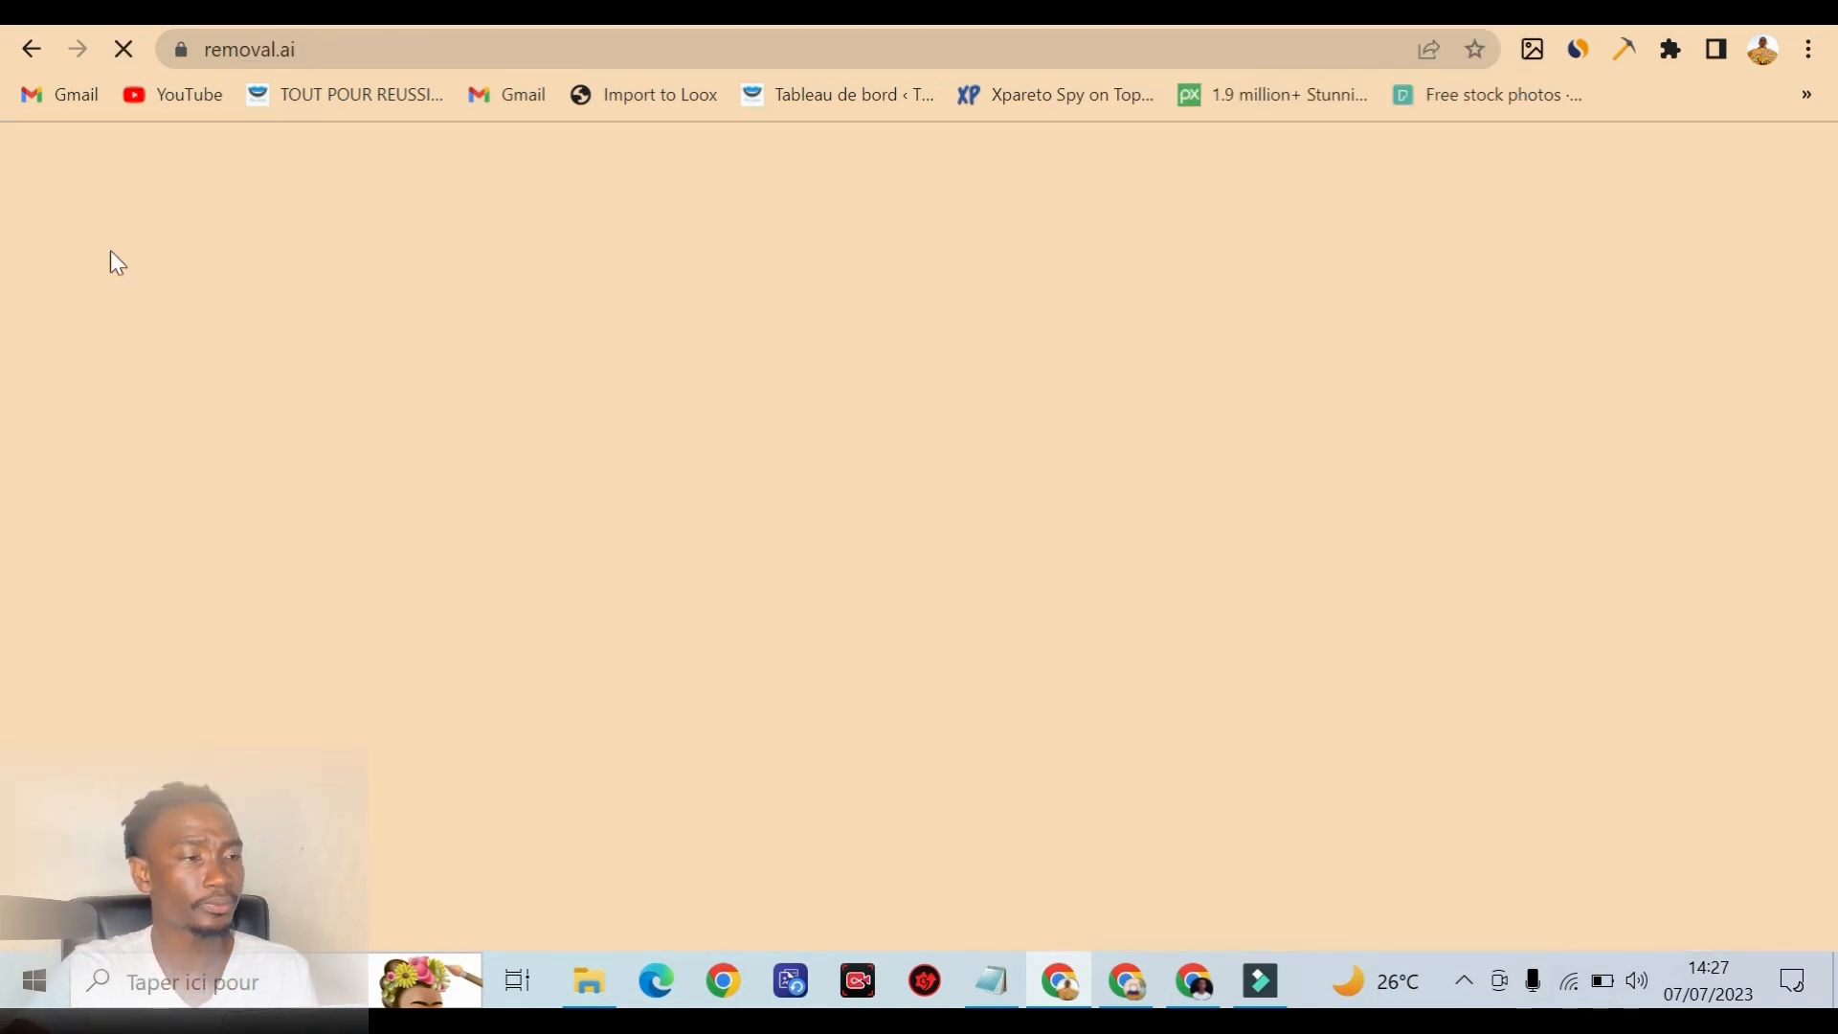
Upload the photo of the astronaut standing before reddish rocks from the Téléchargements folder for background removal.
{"action": "scroll", "coordinate": [1140, 377], "scroll_direction": "down", "scroll_amount": 3}
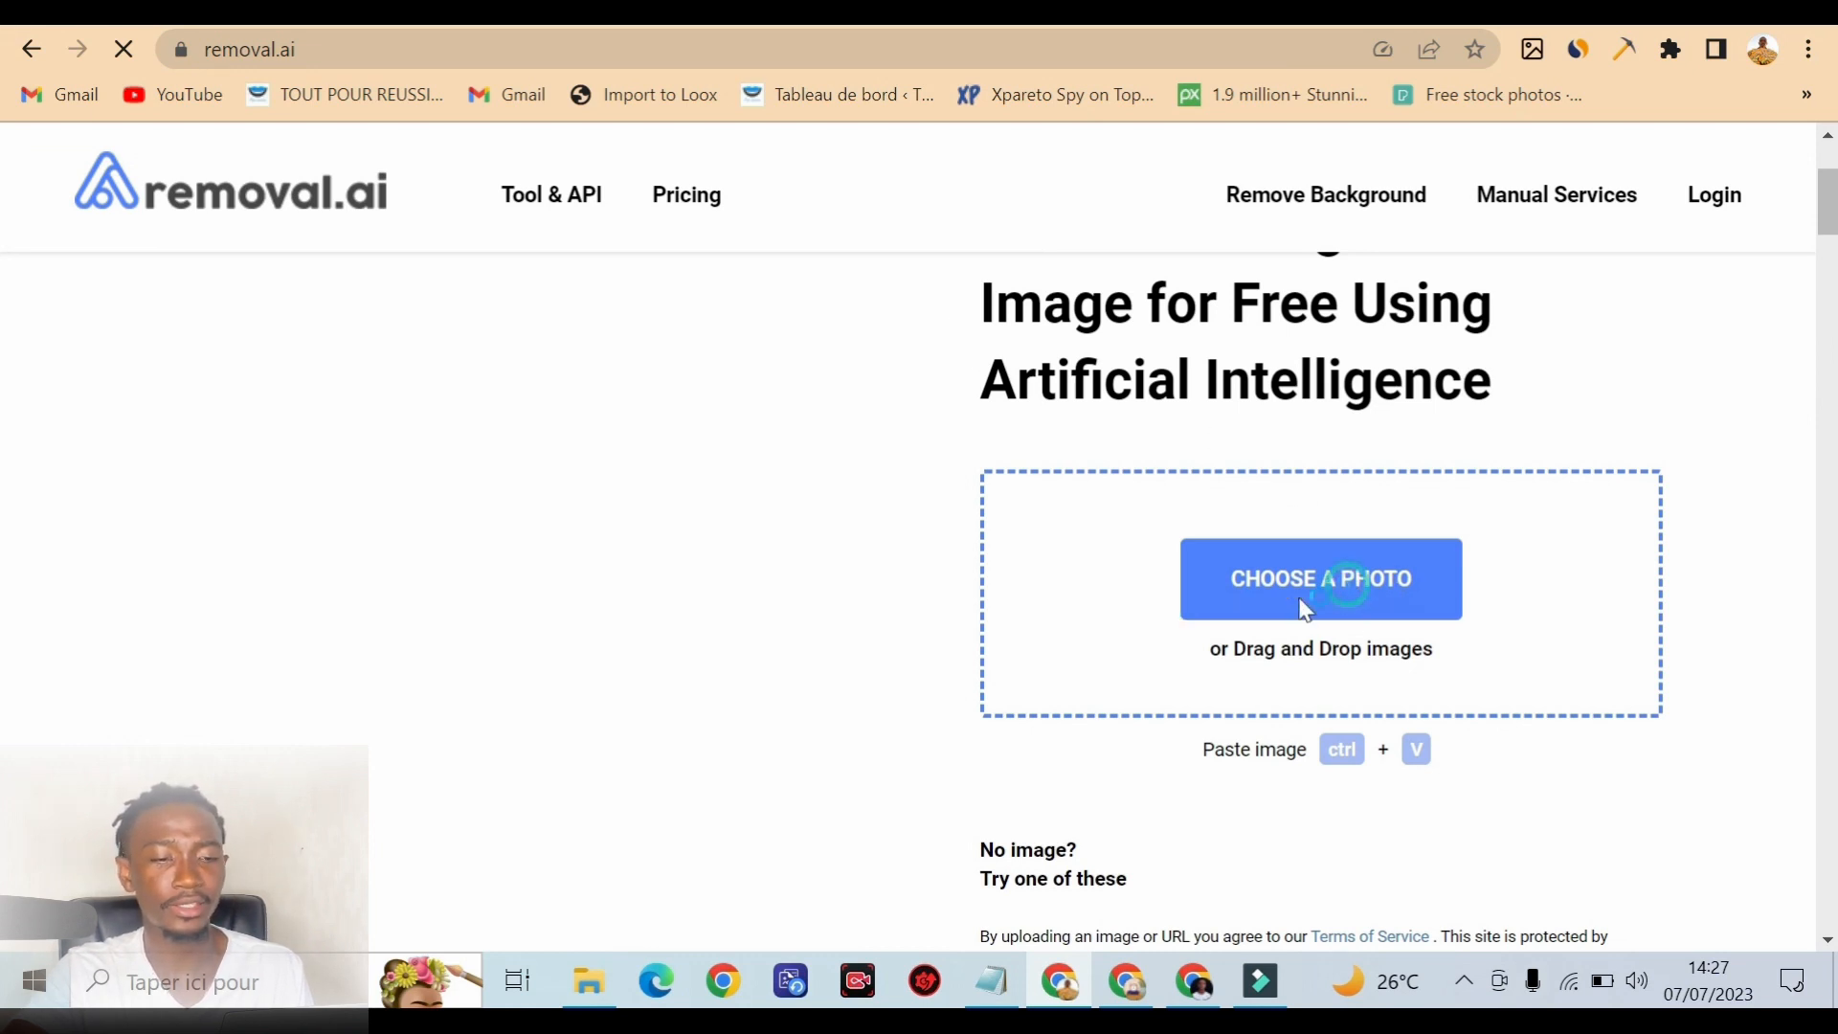
{"action": "left_click", "coordinate": [1350, 598]}
{"action": "scroll", "coordinate": [1072, 575], "scroll_direction": "down", "scroll_amount": 3}
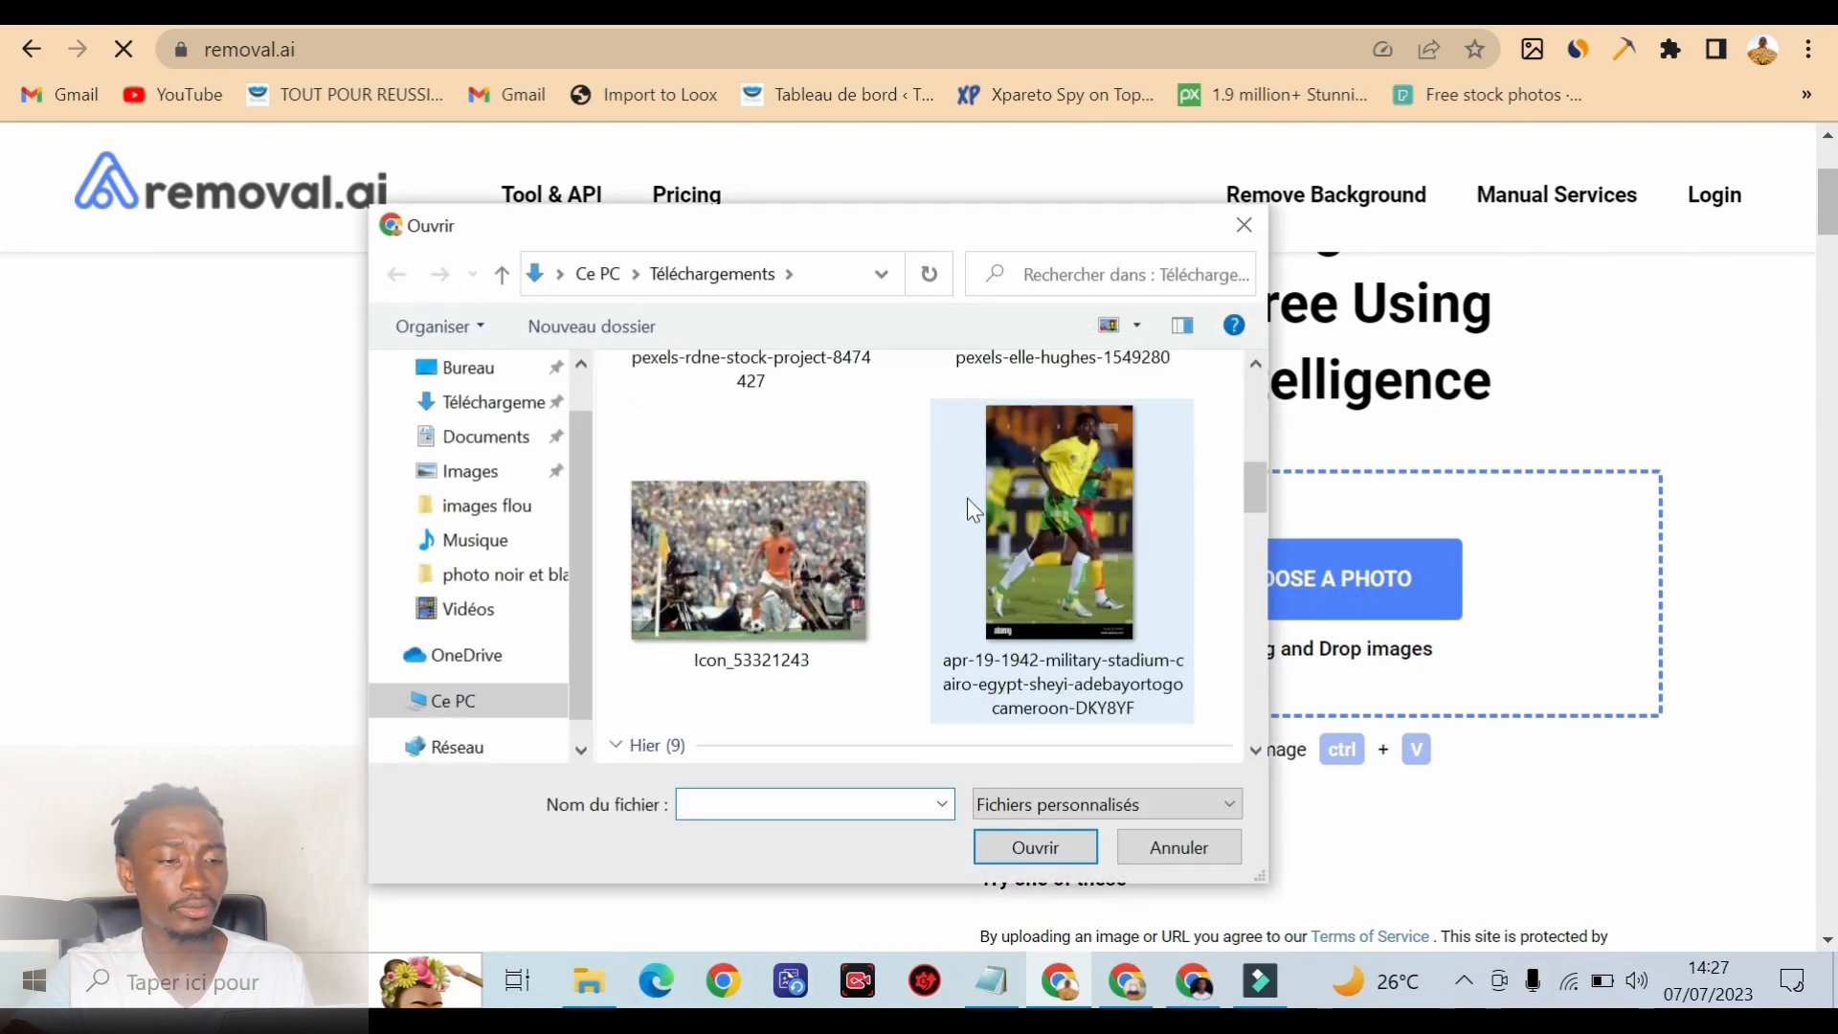
{"action": "scroll", "coordinate": [853, 574], "scroll_direction": "down", "scroll_amount": 5}
{"action": "scroll", "coordinate": [921, 567], "scroll_direction": "up", "scroll_amount": 4}
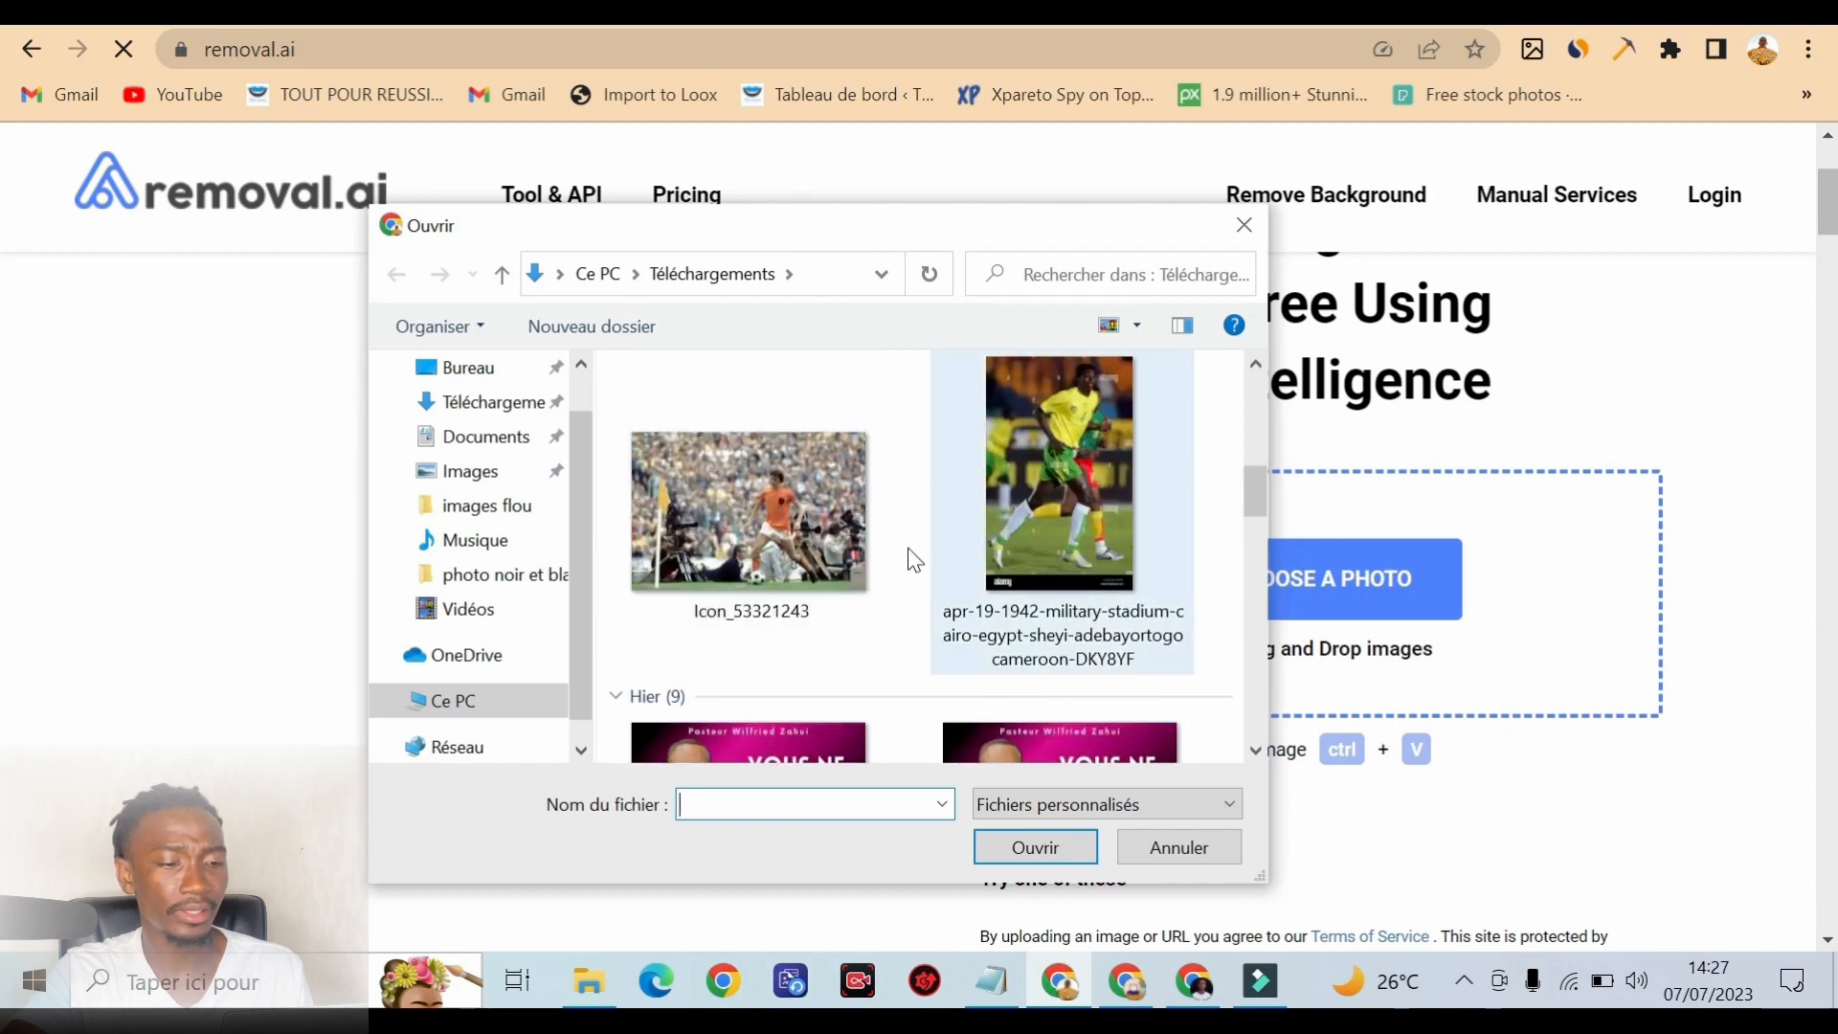
{"action": "scroll", "coordinate": [957, 551], "scroll_direction": "up", "scroll_amount": 3}
{"action": "scroll", "coordinate": [1090, 559], "scroll_direction": "down", "scroll_amount": 1}
{"action": "scroll", "coordinate": [1089, 546], "scroll_direction": "up", "scroll_amount": 1}
{"action": "scroll", "coordinate": [1078, 520], "scroll_direction": "up", "scroll_amount": 3}
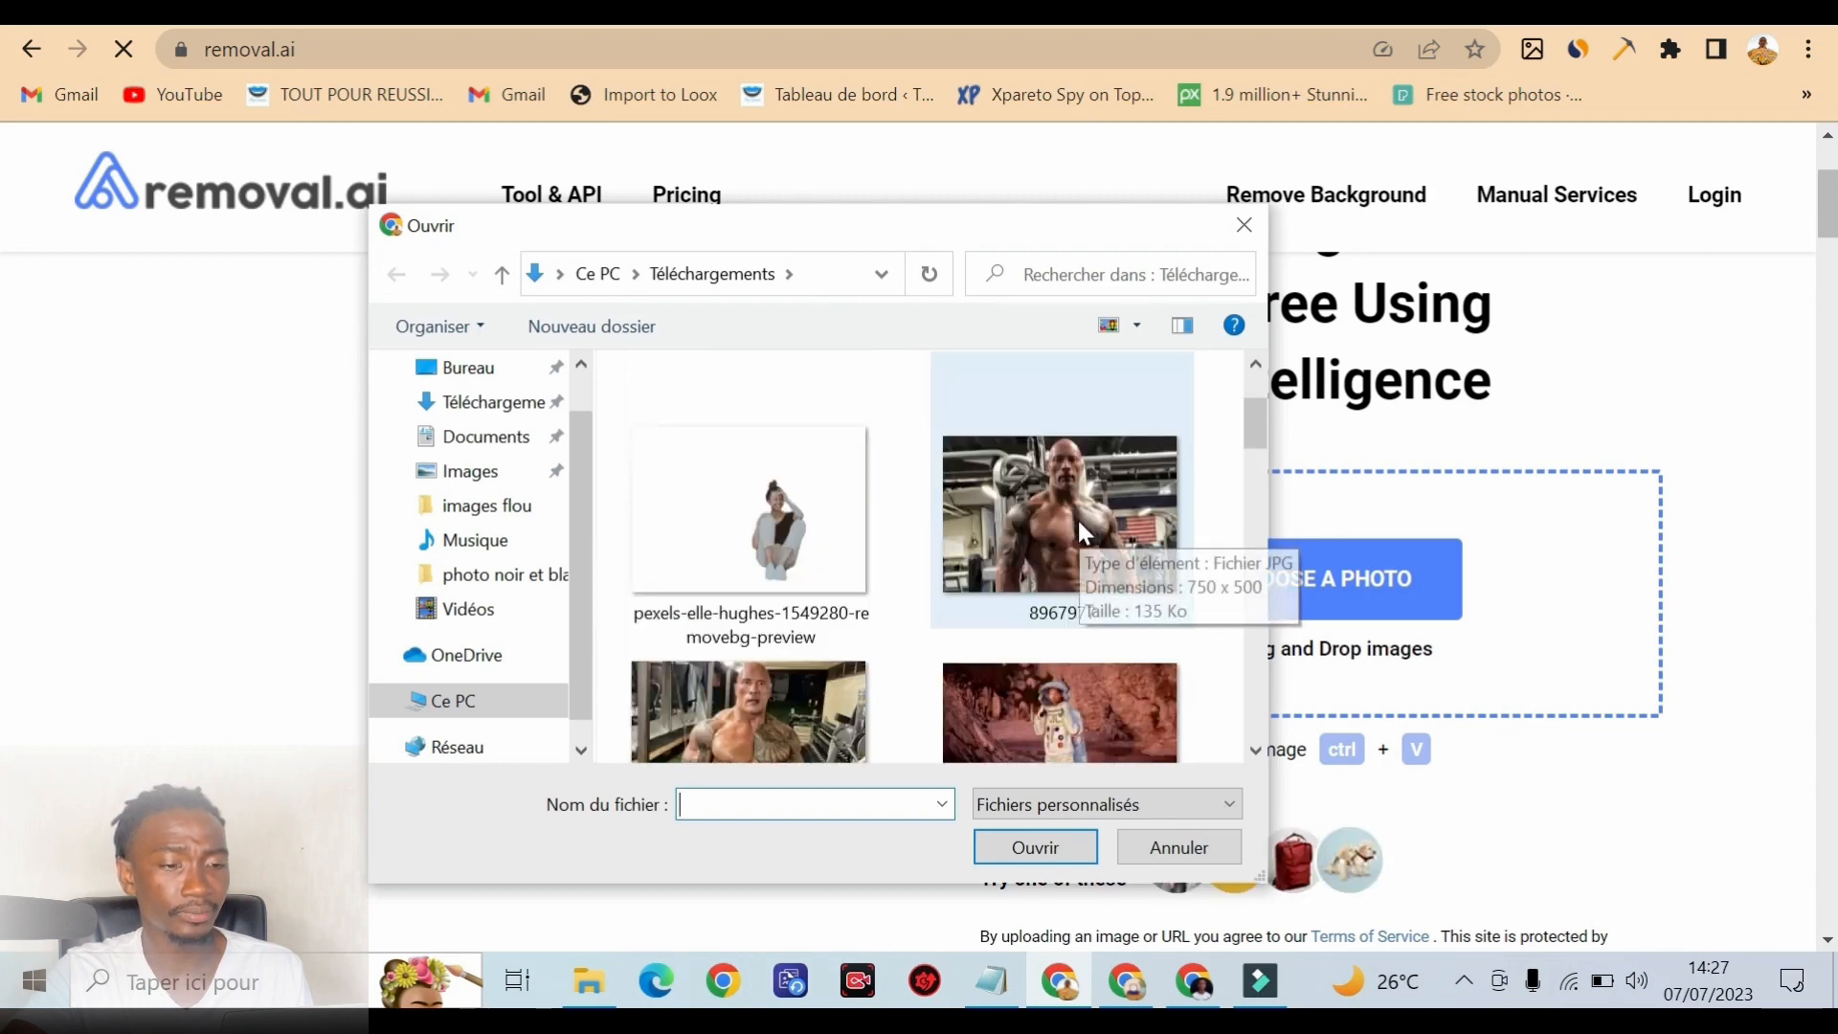
{"action": "scroll", "coordinate": [1089, 528], "scroll_direction": "down", "scroll_amount": 2}
{"action": "scroll", "coordinate": [1053, 513], "scroll_direction": "up", "scroll_amount": 1}
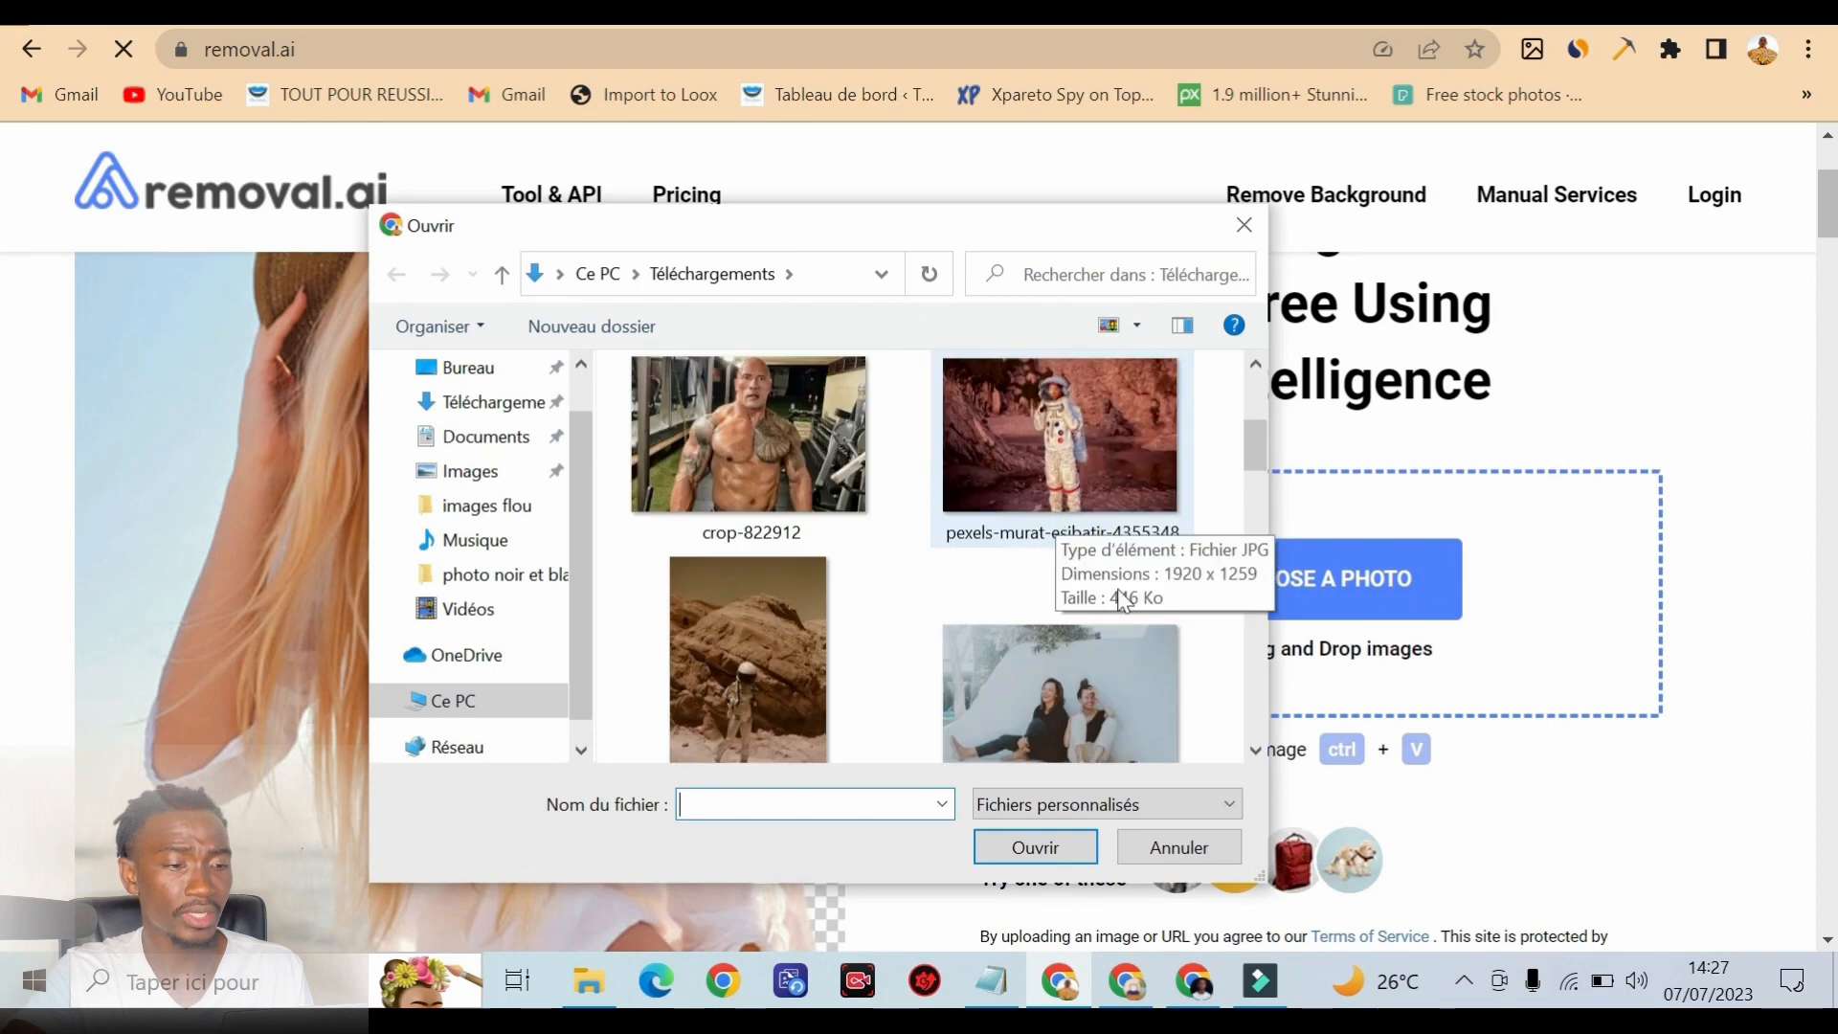
{"action": "left_click", "coordinate": [1072, 481]}
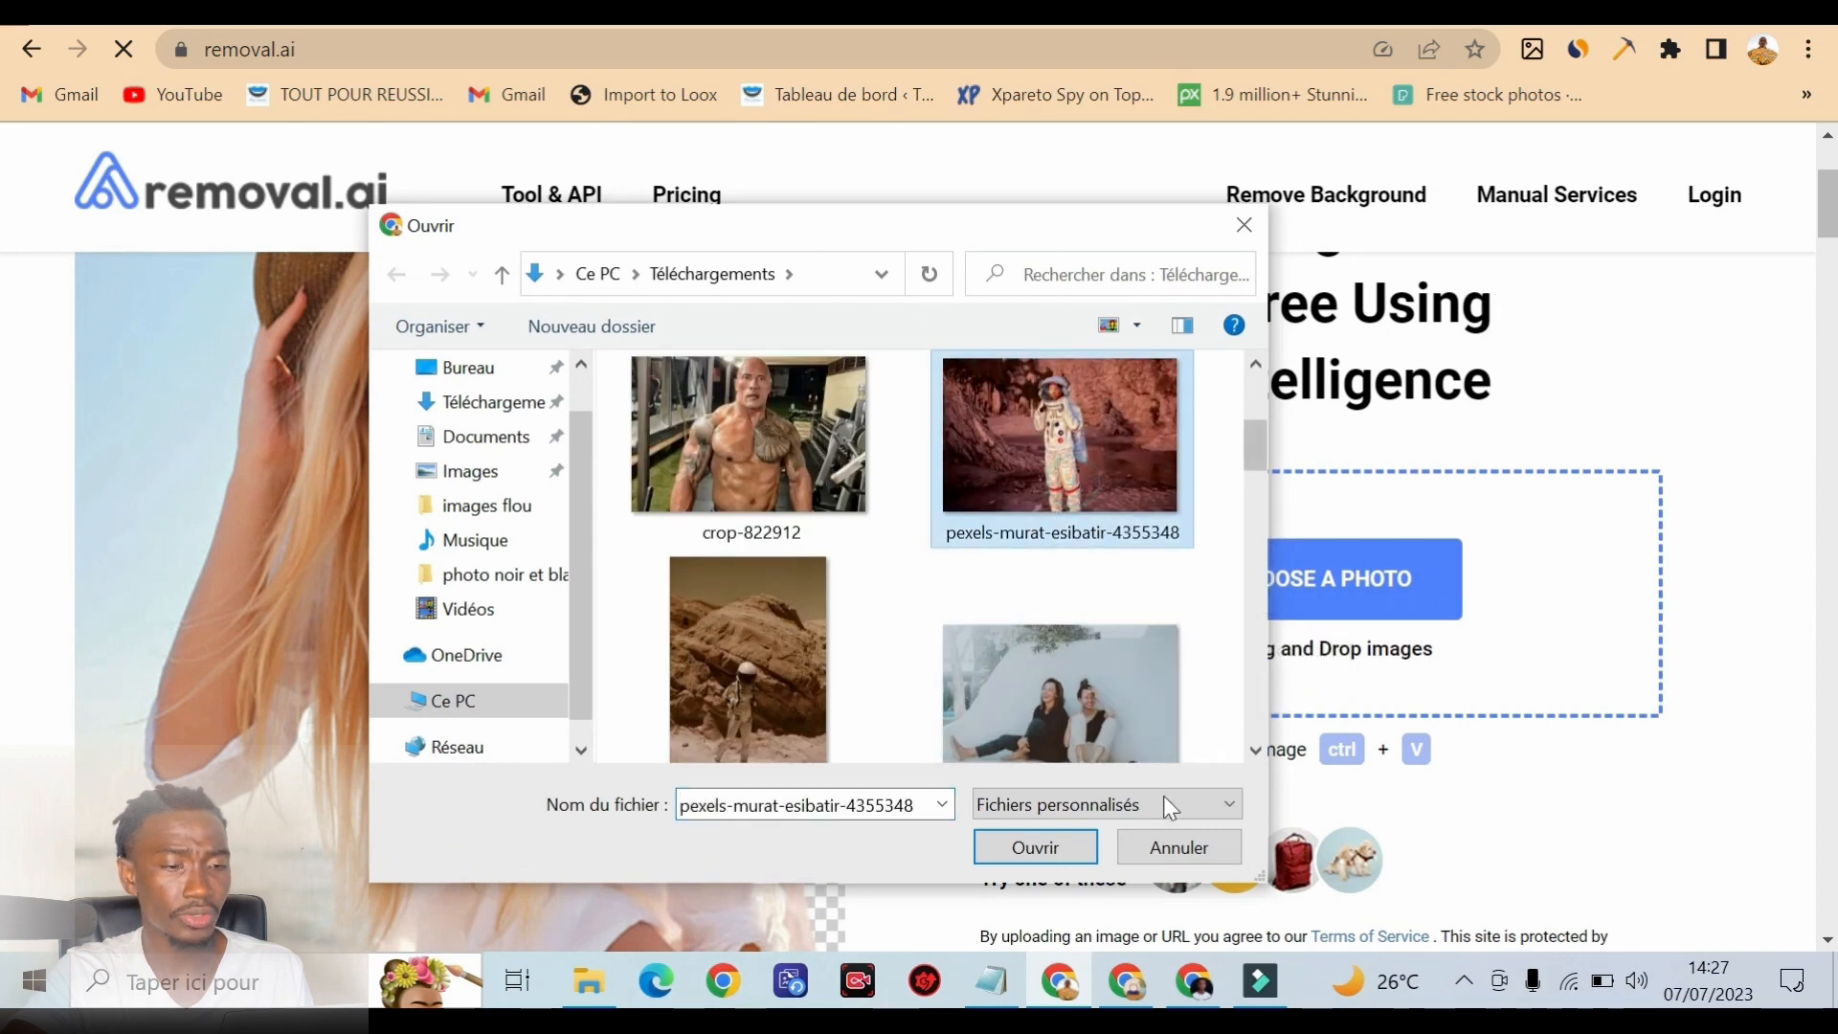
{"action": "left_click", "coordinate": [1053, 845]}
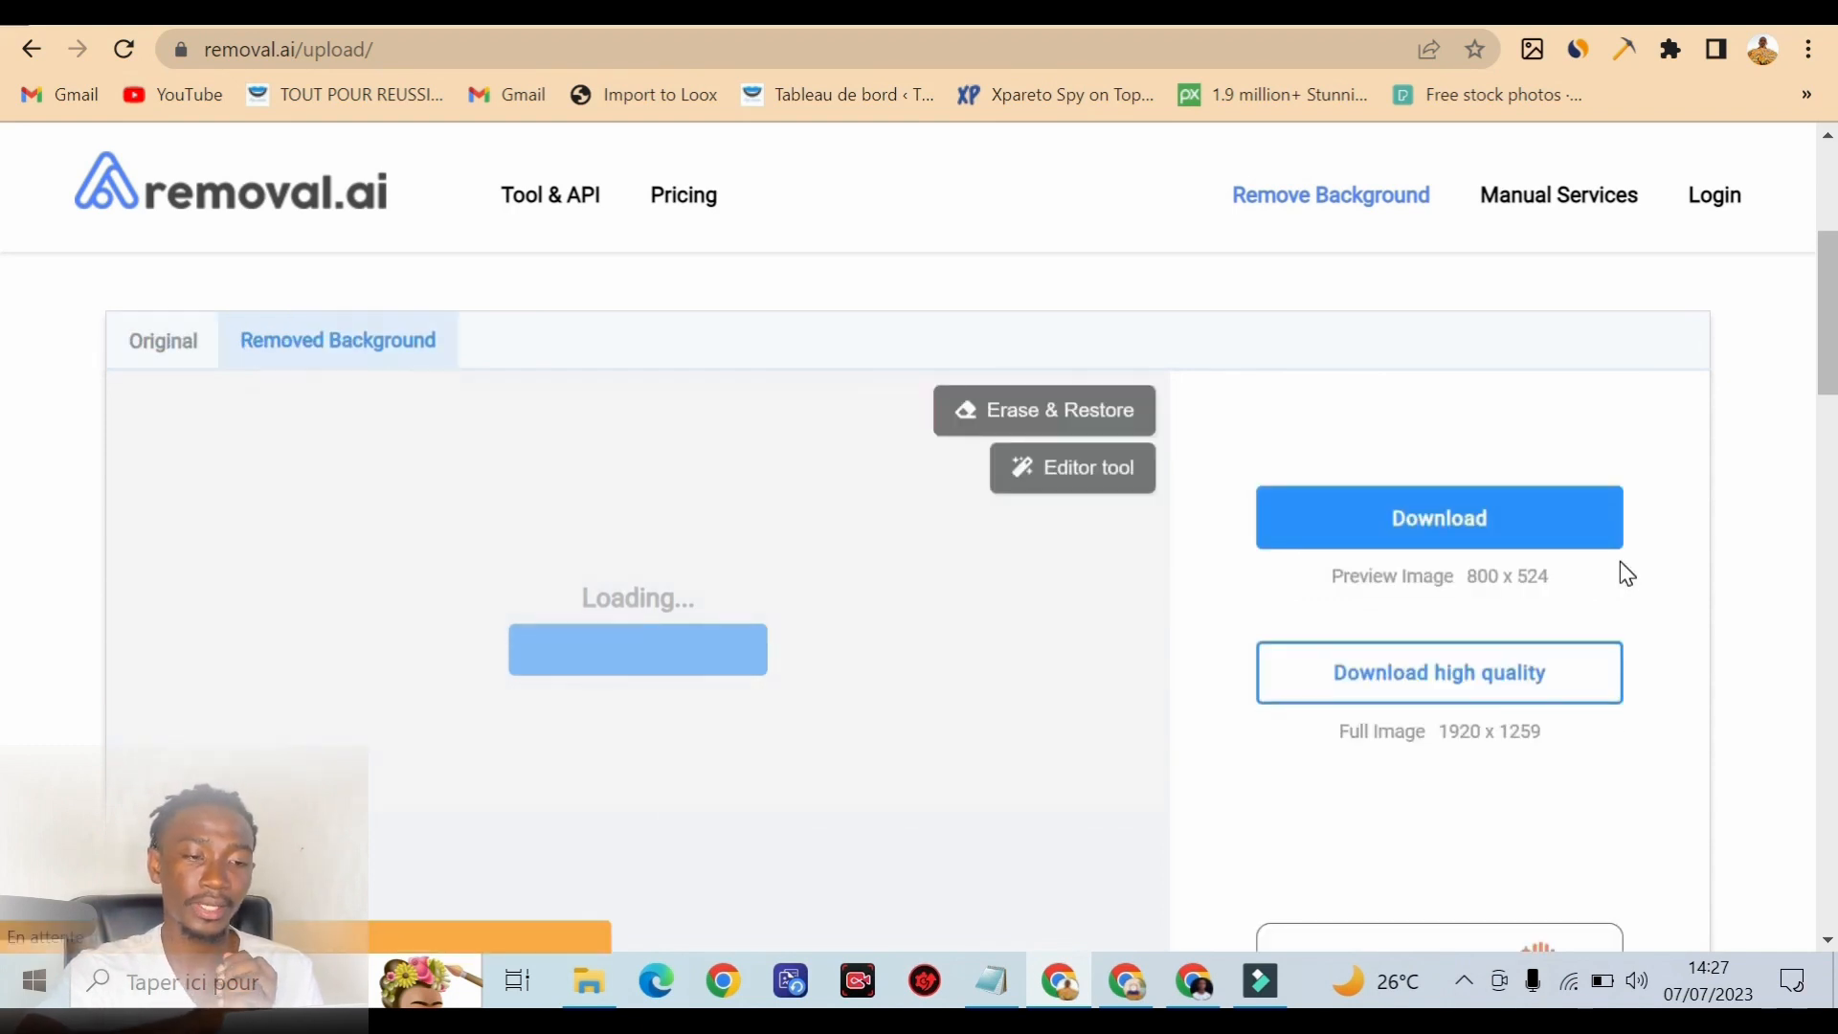
Inspect the astronaut's cutout and open the Erase & Restore image size options.
{"action": "scroll", "coordinate": [894, 533], "scroll_direction": "down", "scroll_amount": 2}
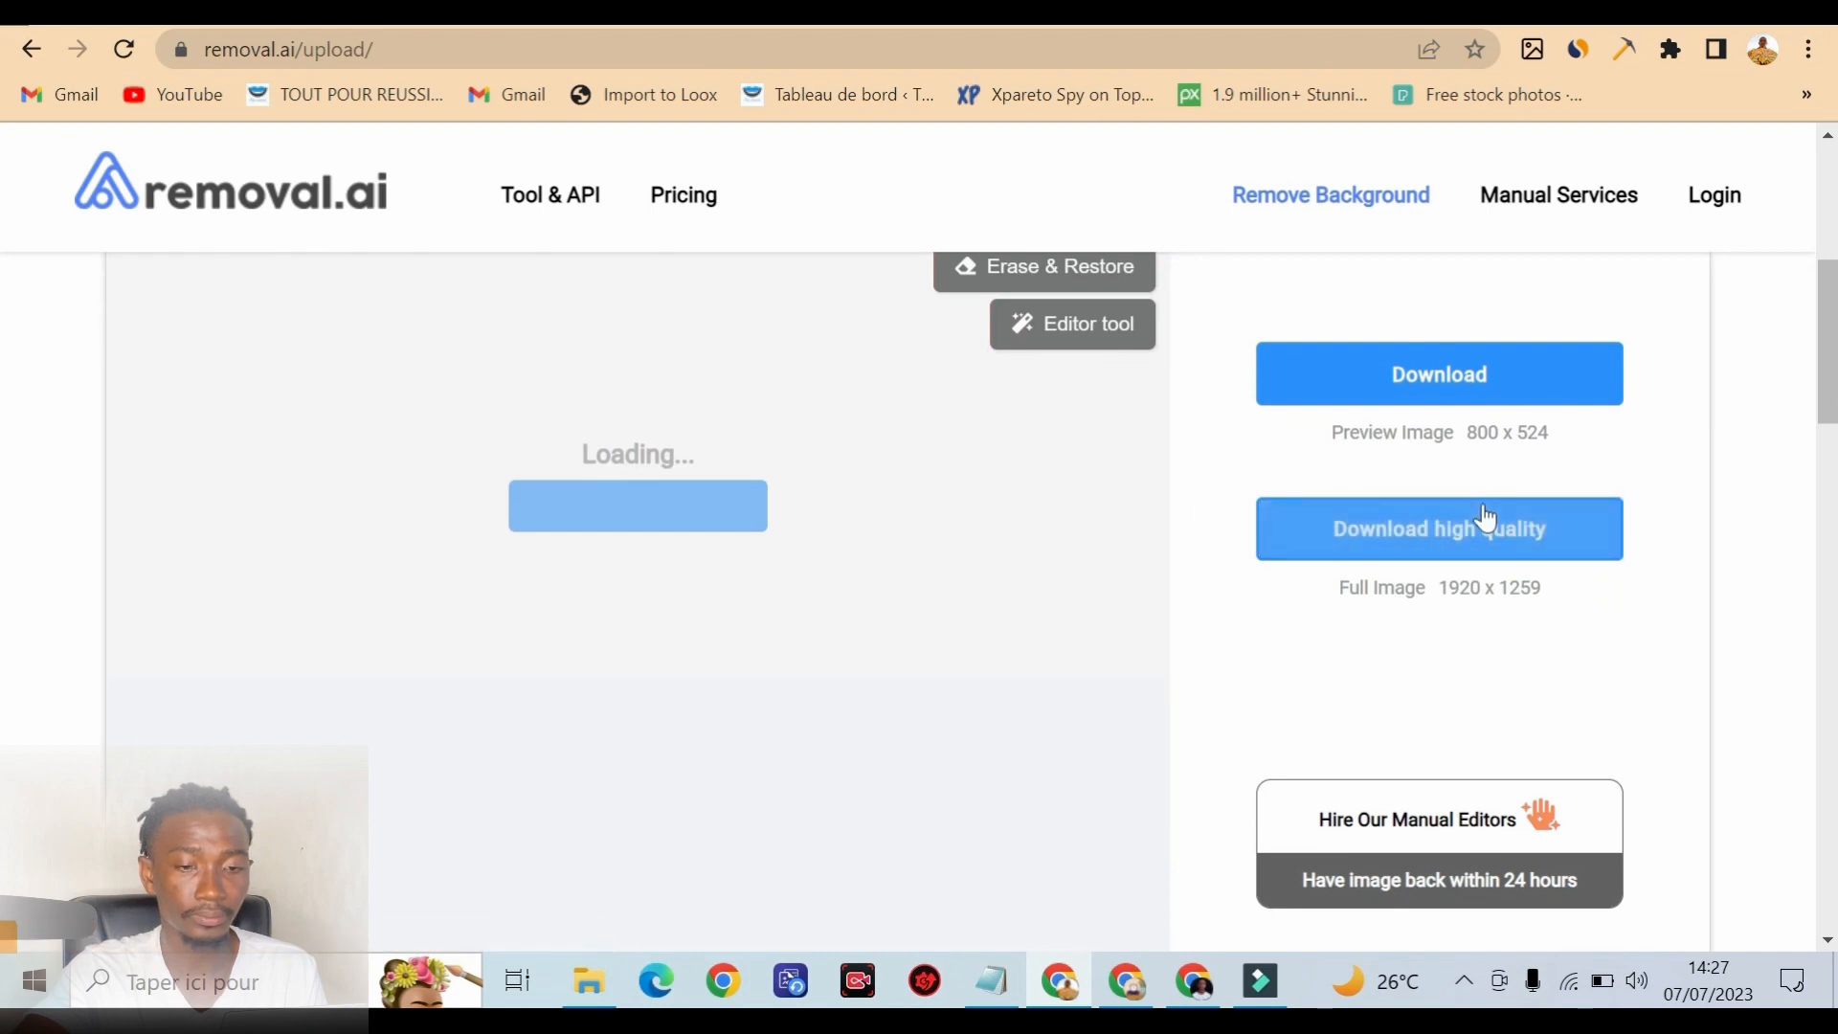
{"action": "scroll", "coordinate": [1101, 473], "scroll_direction": "down", "scroll_amount": 4}
{"action": "scroll", "coordinate": [1115, 467], "scroll_direction": "up", "scroll_amount": 4}
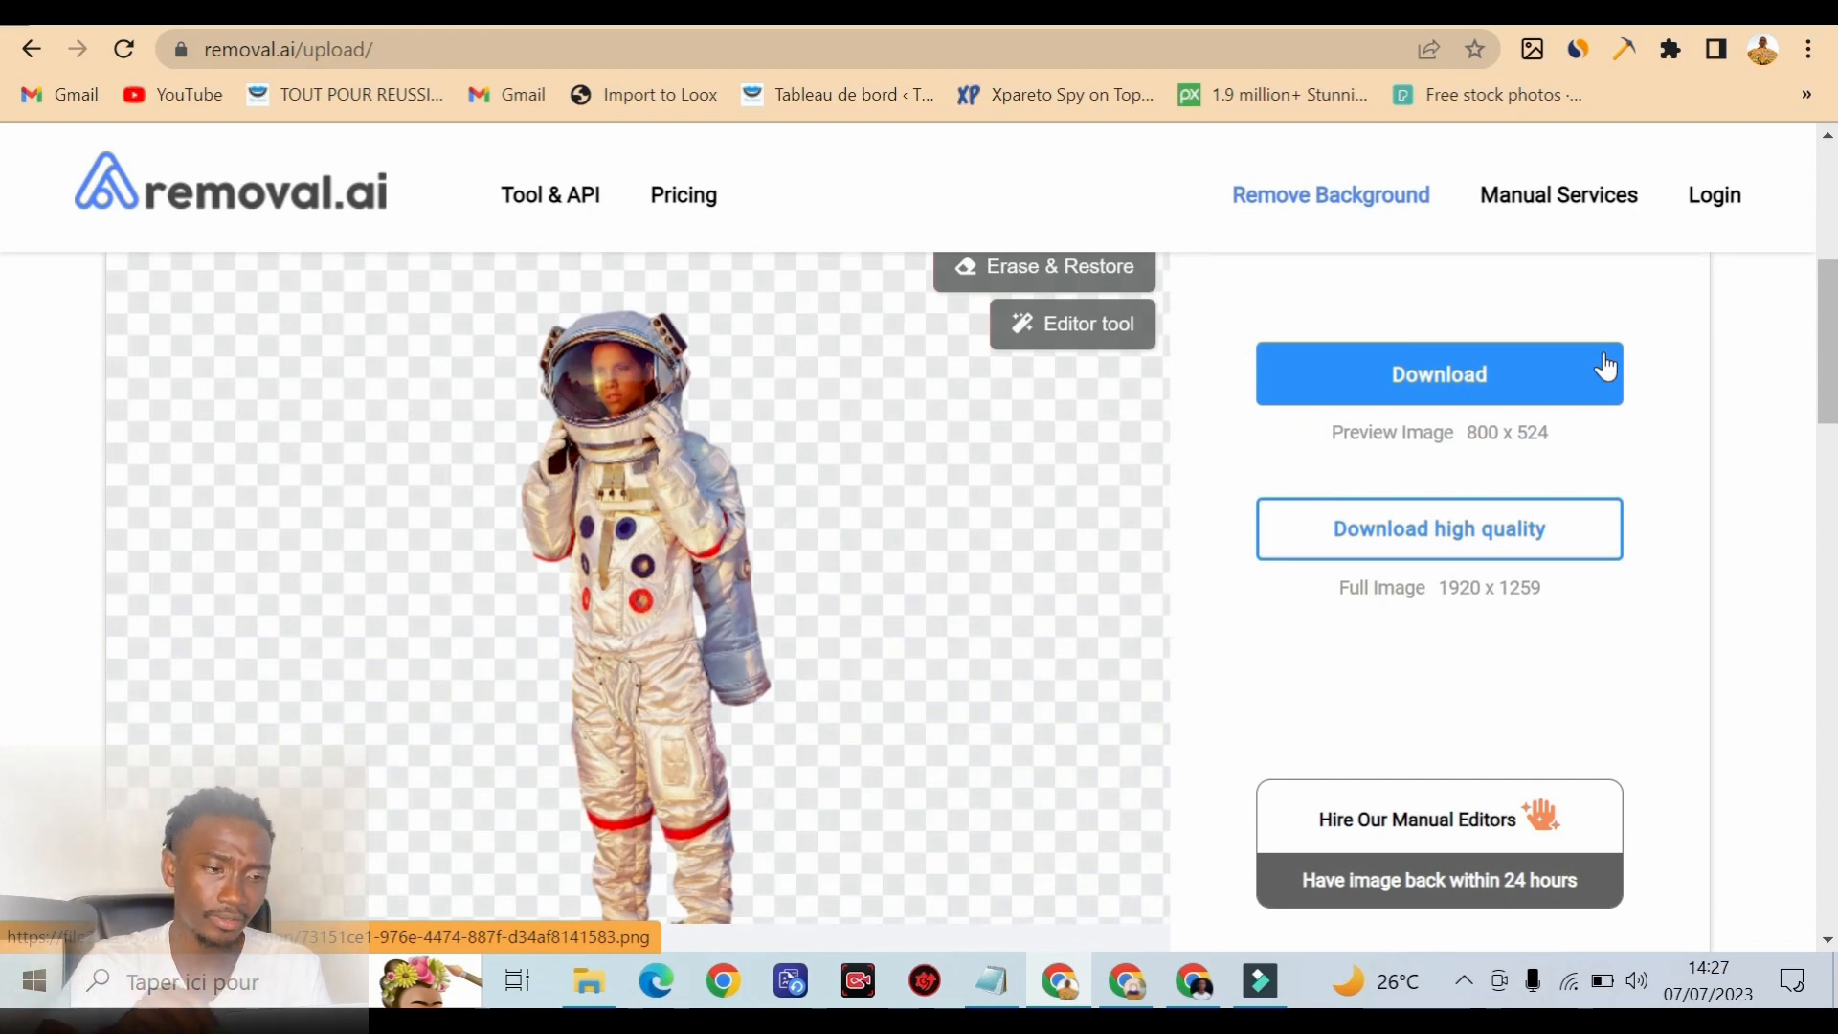
{"action": "scroll", "coordinate": [862, 584], "scroll_direction": "down", "scroll_amount": 3}
{"action": "scroll", "coordinate": [789, 536], "scroll_direction": "up", "scroll_amount": 6}
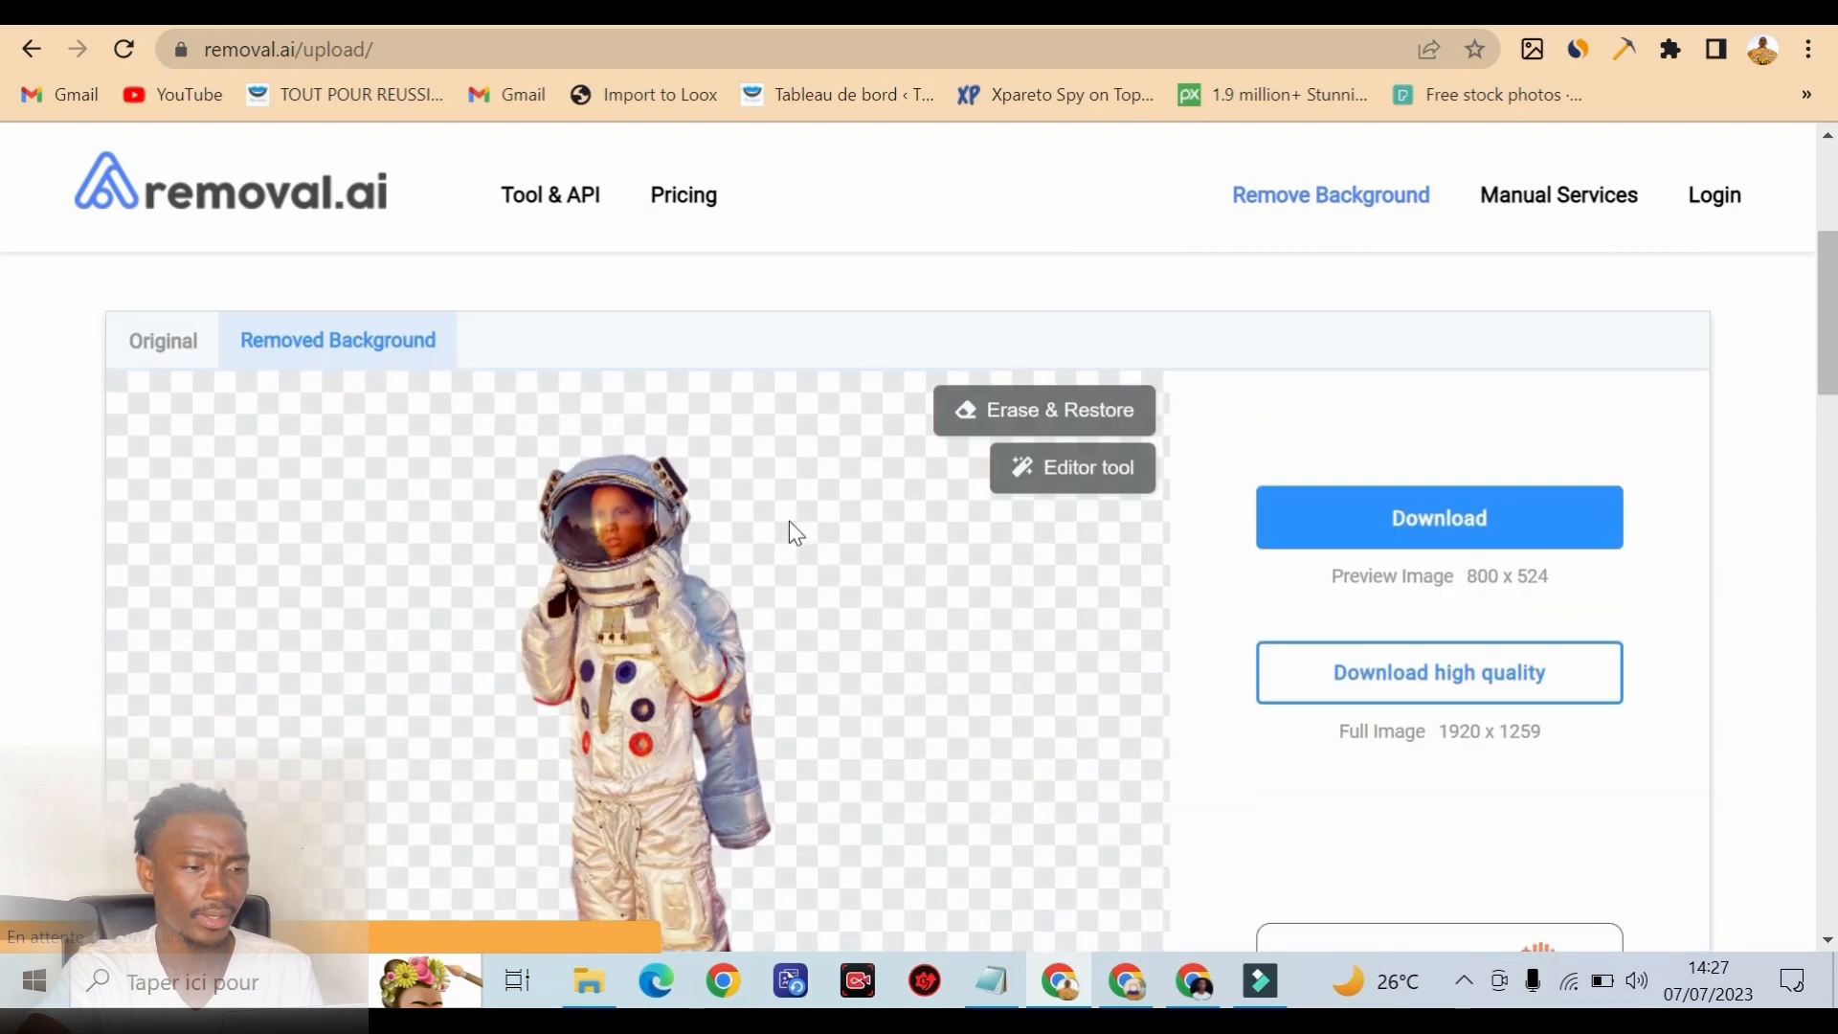
{"action": "scroll", "coordinate": [812, 503], "scroll_direction": "down", "scroll_amount": 5}
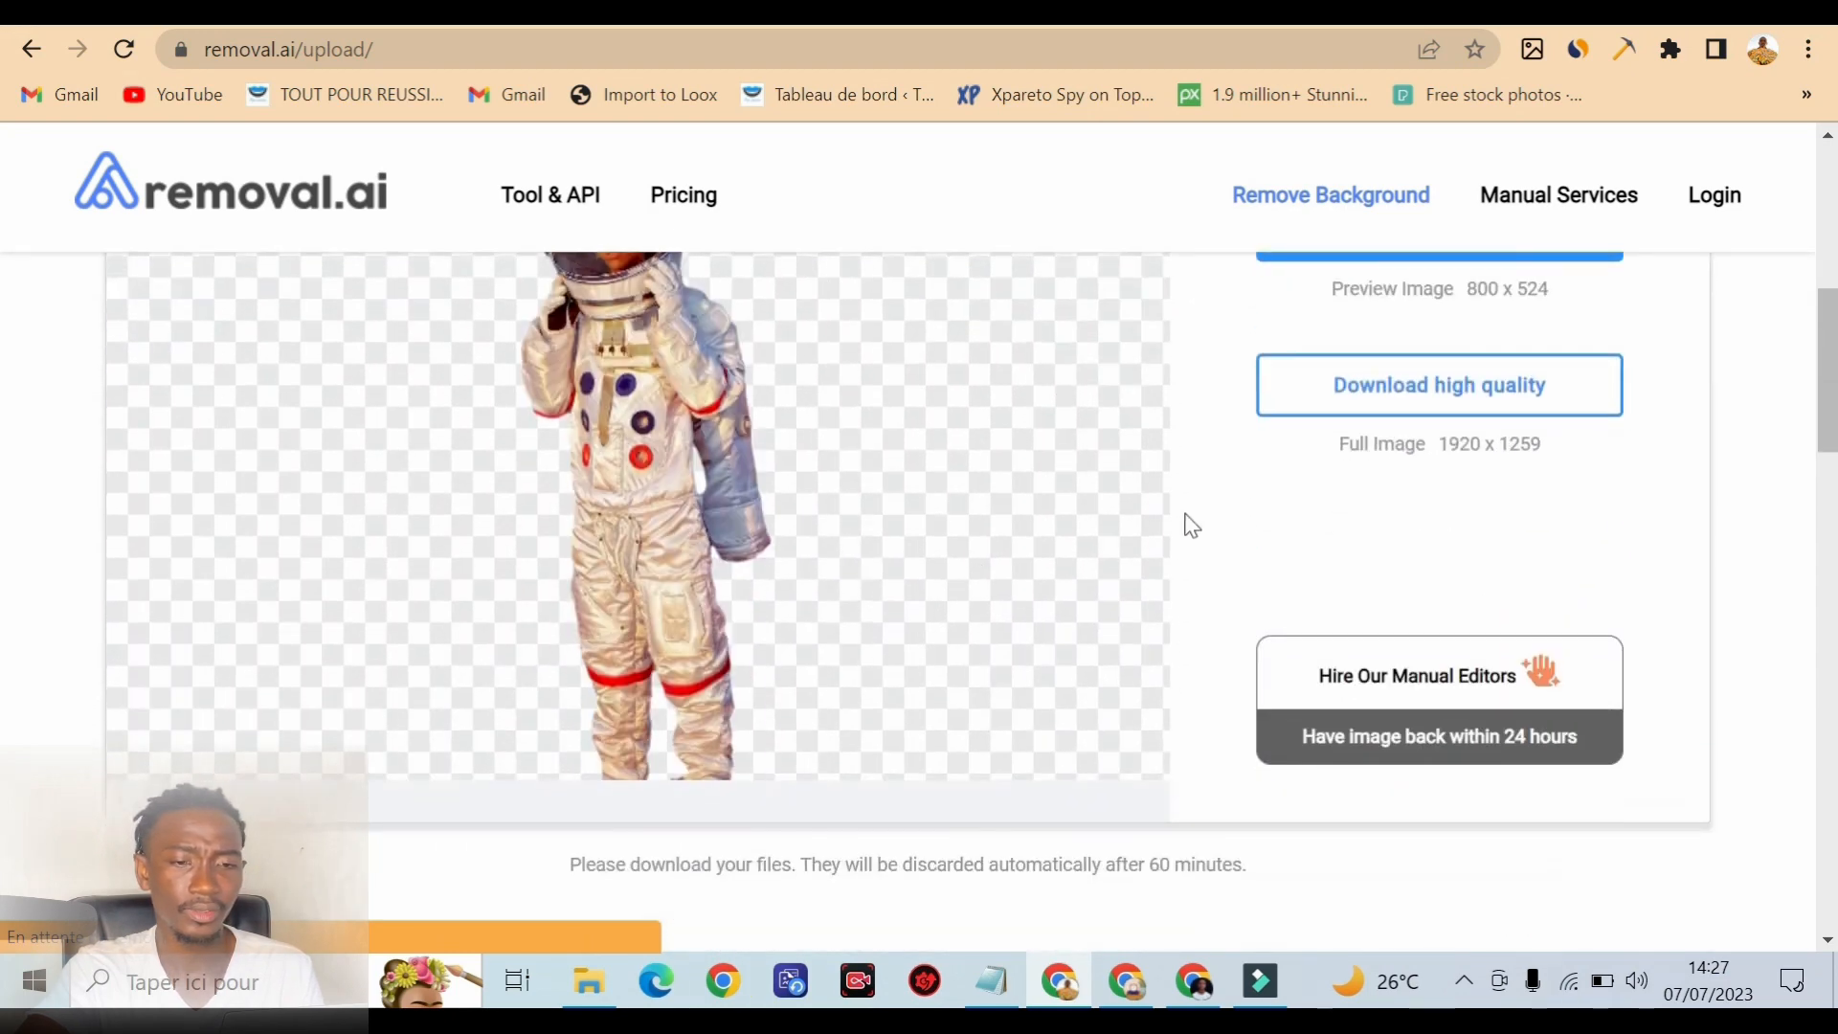
{"action": "scroll", "coordinate": [656, 367], "scroll_direction": "up", "scroll_amount": 2}
{"action": "scroll", "coordinate": [1120, 472], "scroll_direction": "up", "scroll_amount": 3}
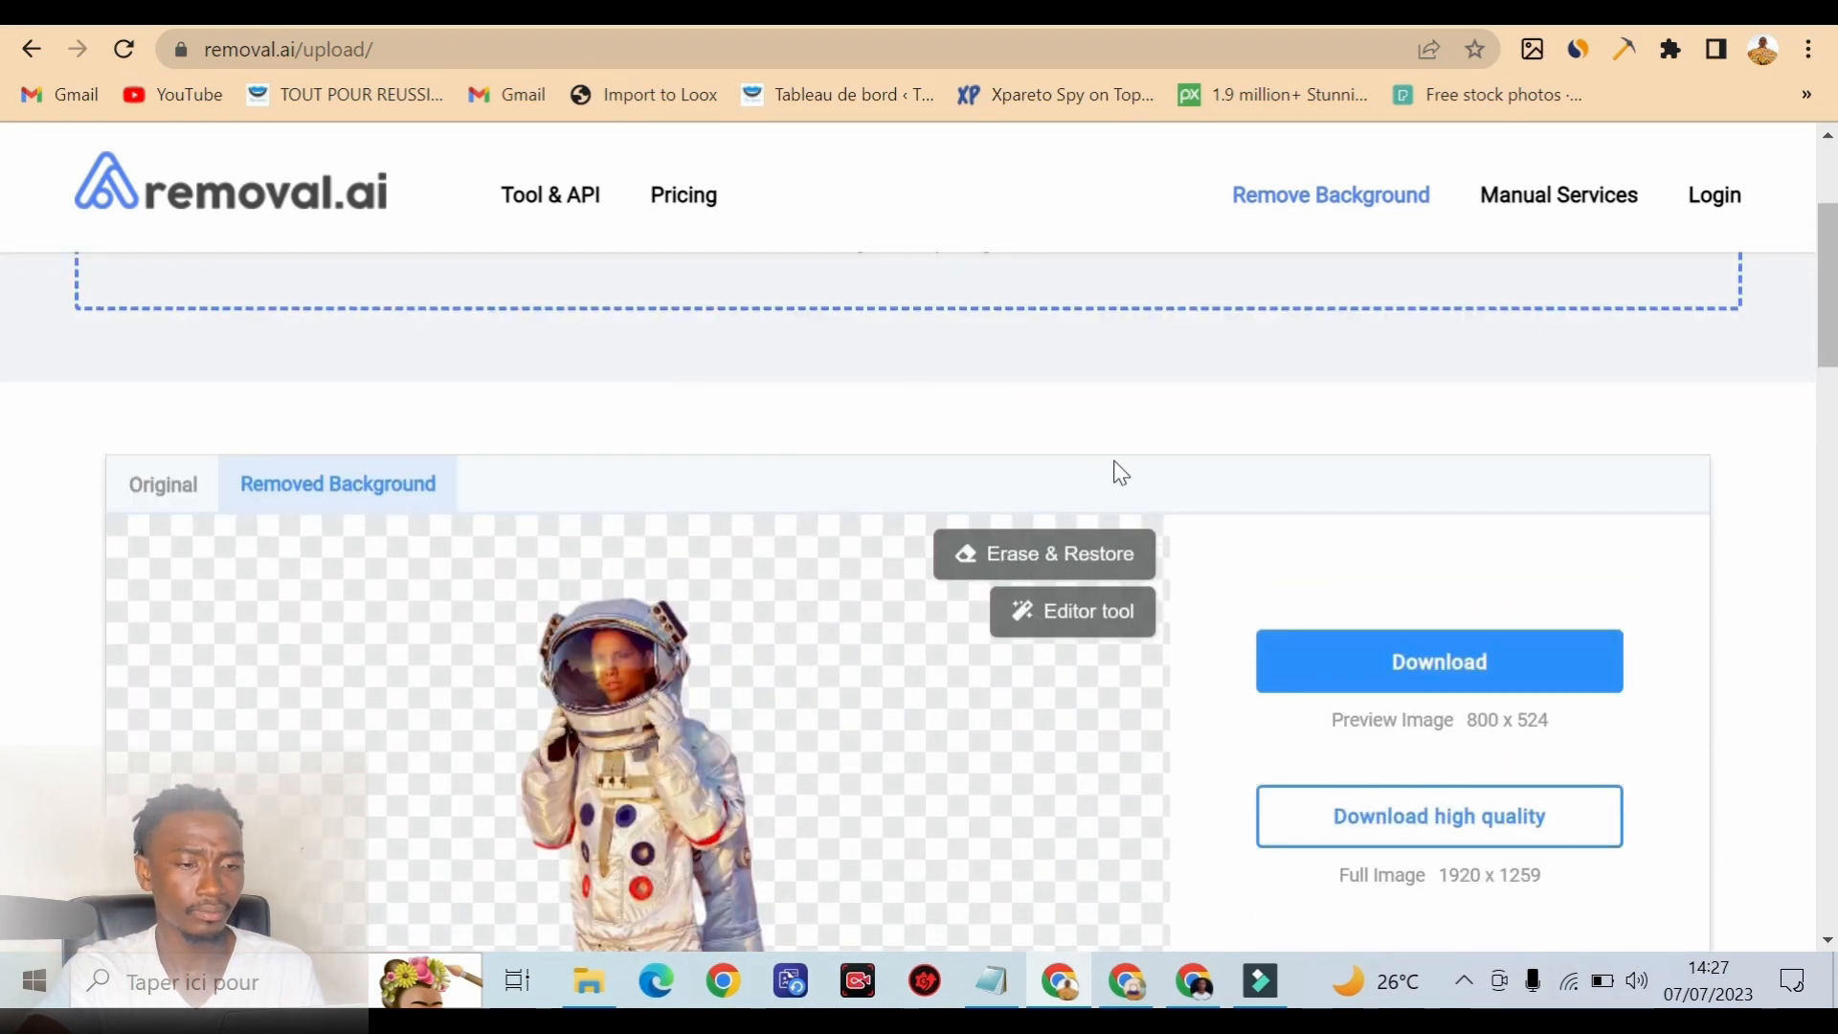
{"action": "scroll", "coordinate": [996, 579], "scroll_direction": "down", "scroll_amount": 2}
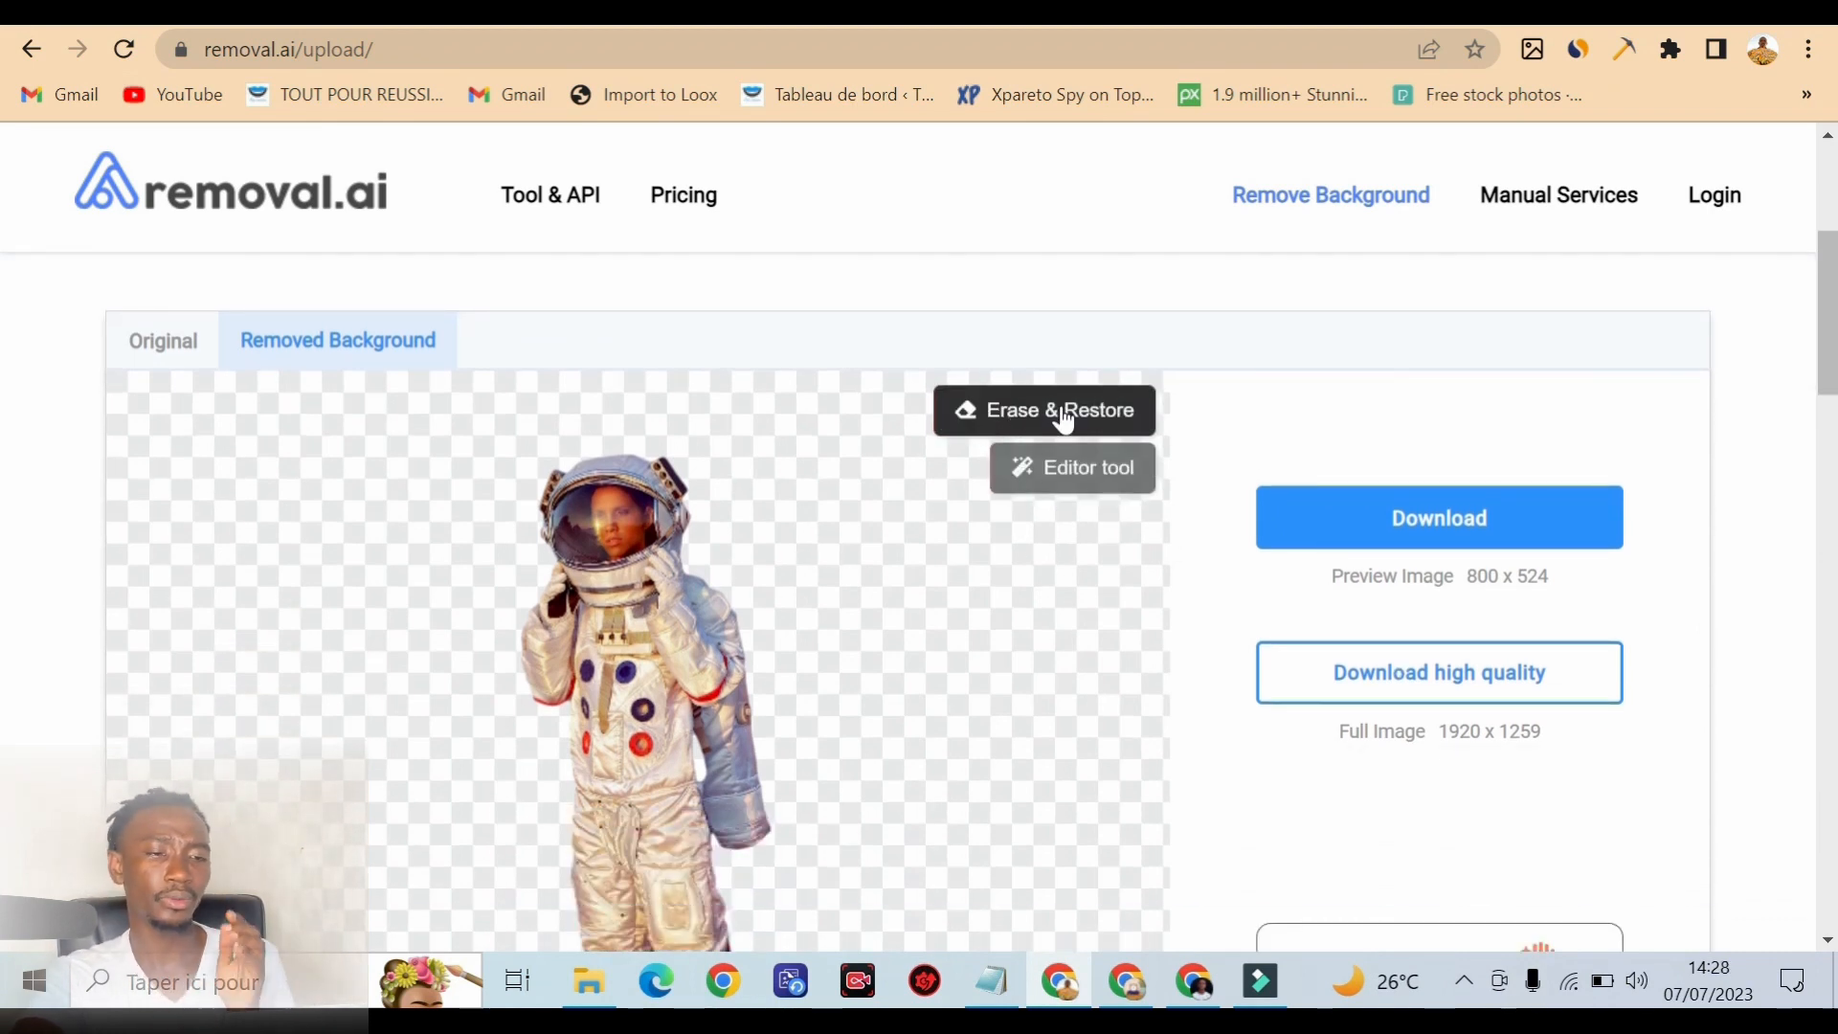
{"action": "left_click", "coordinate": [1008, 422]}
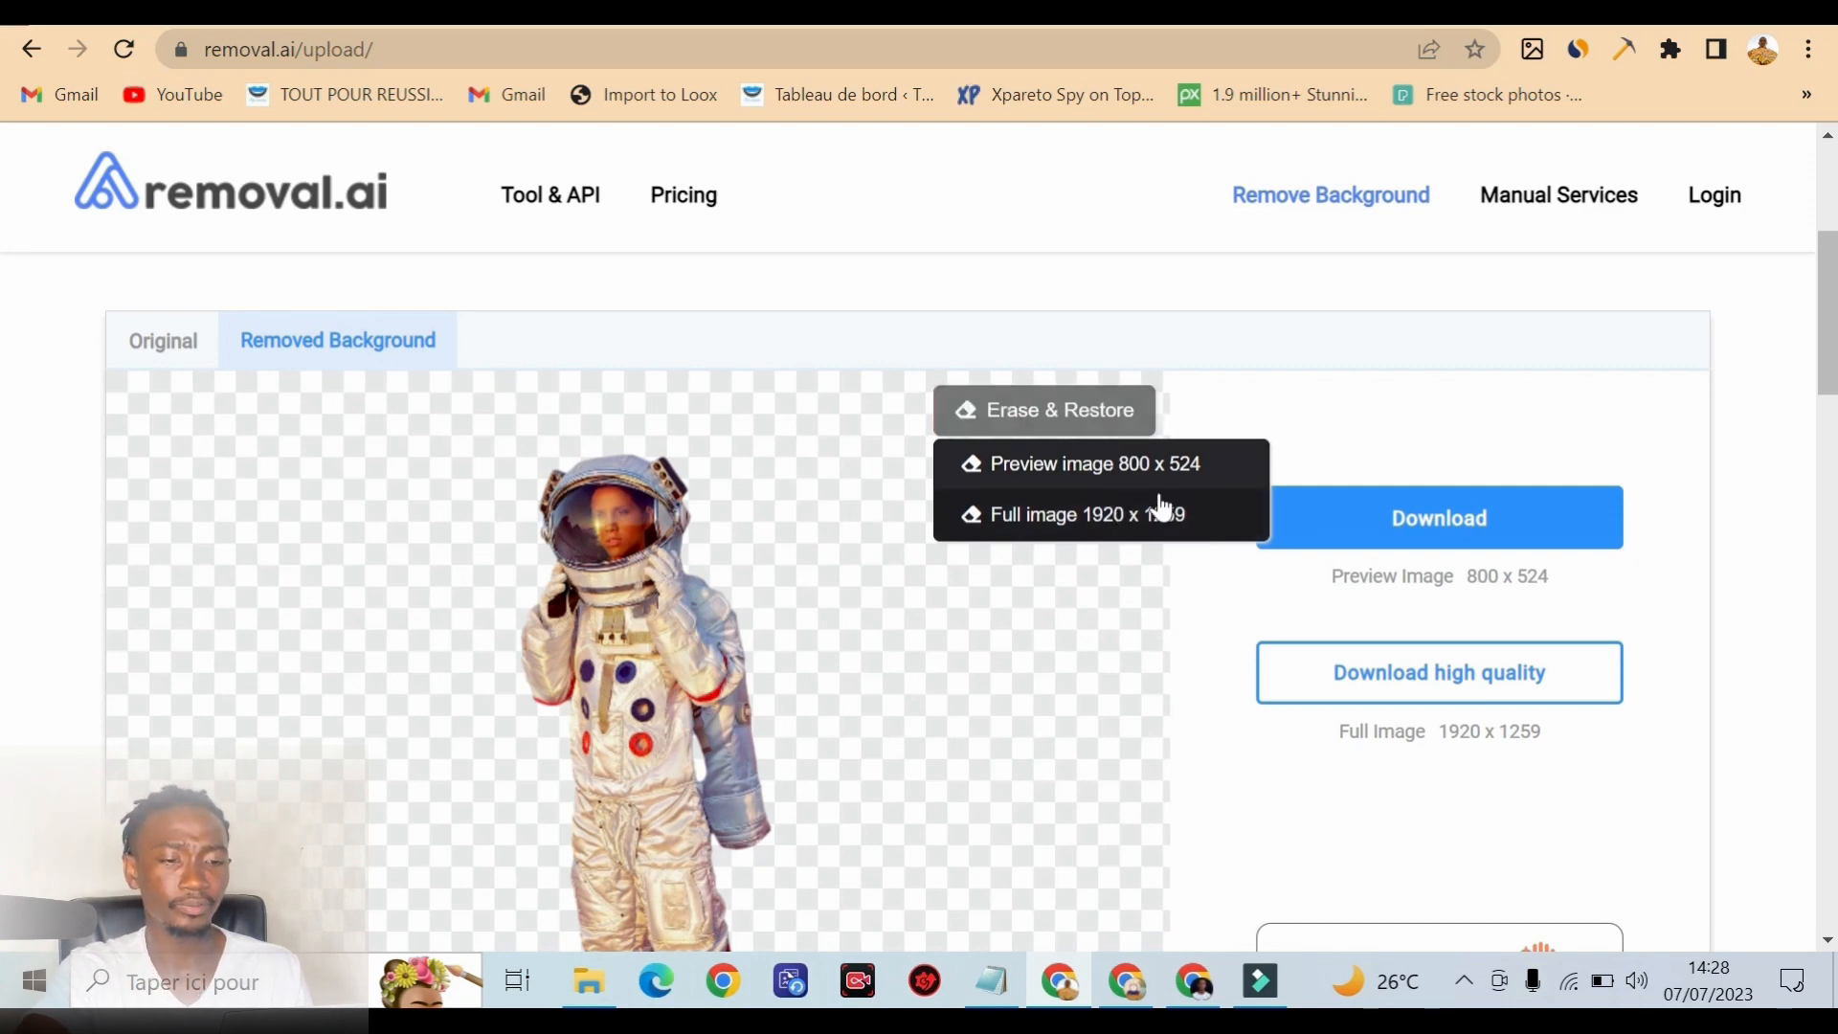
Compare the original astronaut photo with the version whose background is removed, switching between the two views twice.
{"action": "scroll", "coordinate": [1161, 586], "scroll_direction": "down", "scroll_amount": 10}
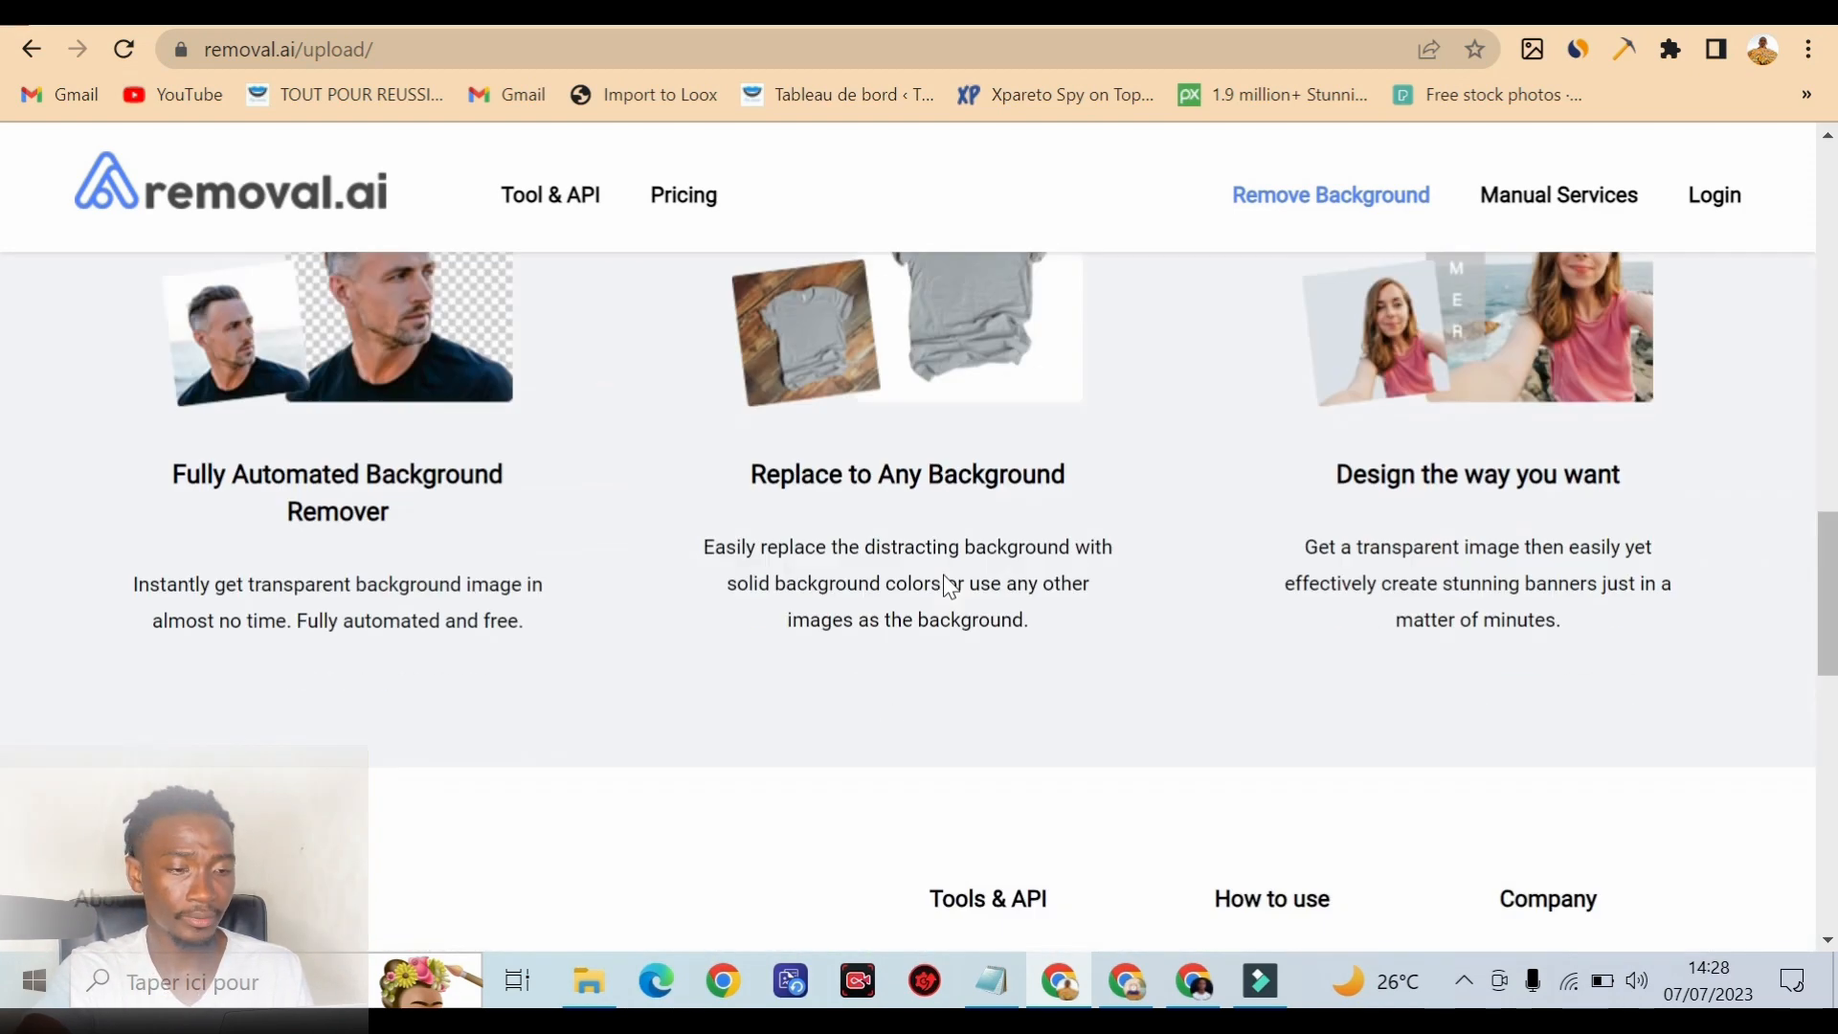
{"action": "scroll", "coordinate": [951, 583], "scroll_direction": "up", "scroll_amount": 10}
{"action": "left_click", "coordinate": [151, 366]}
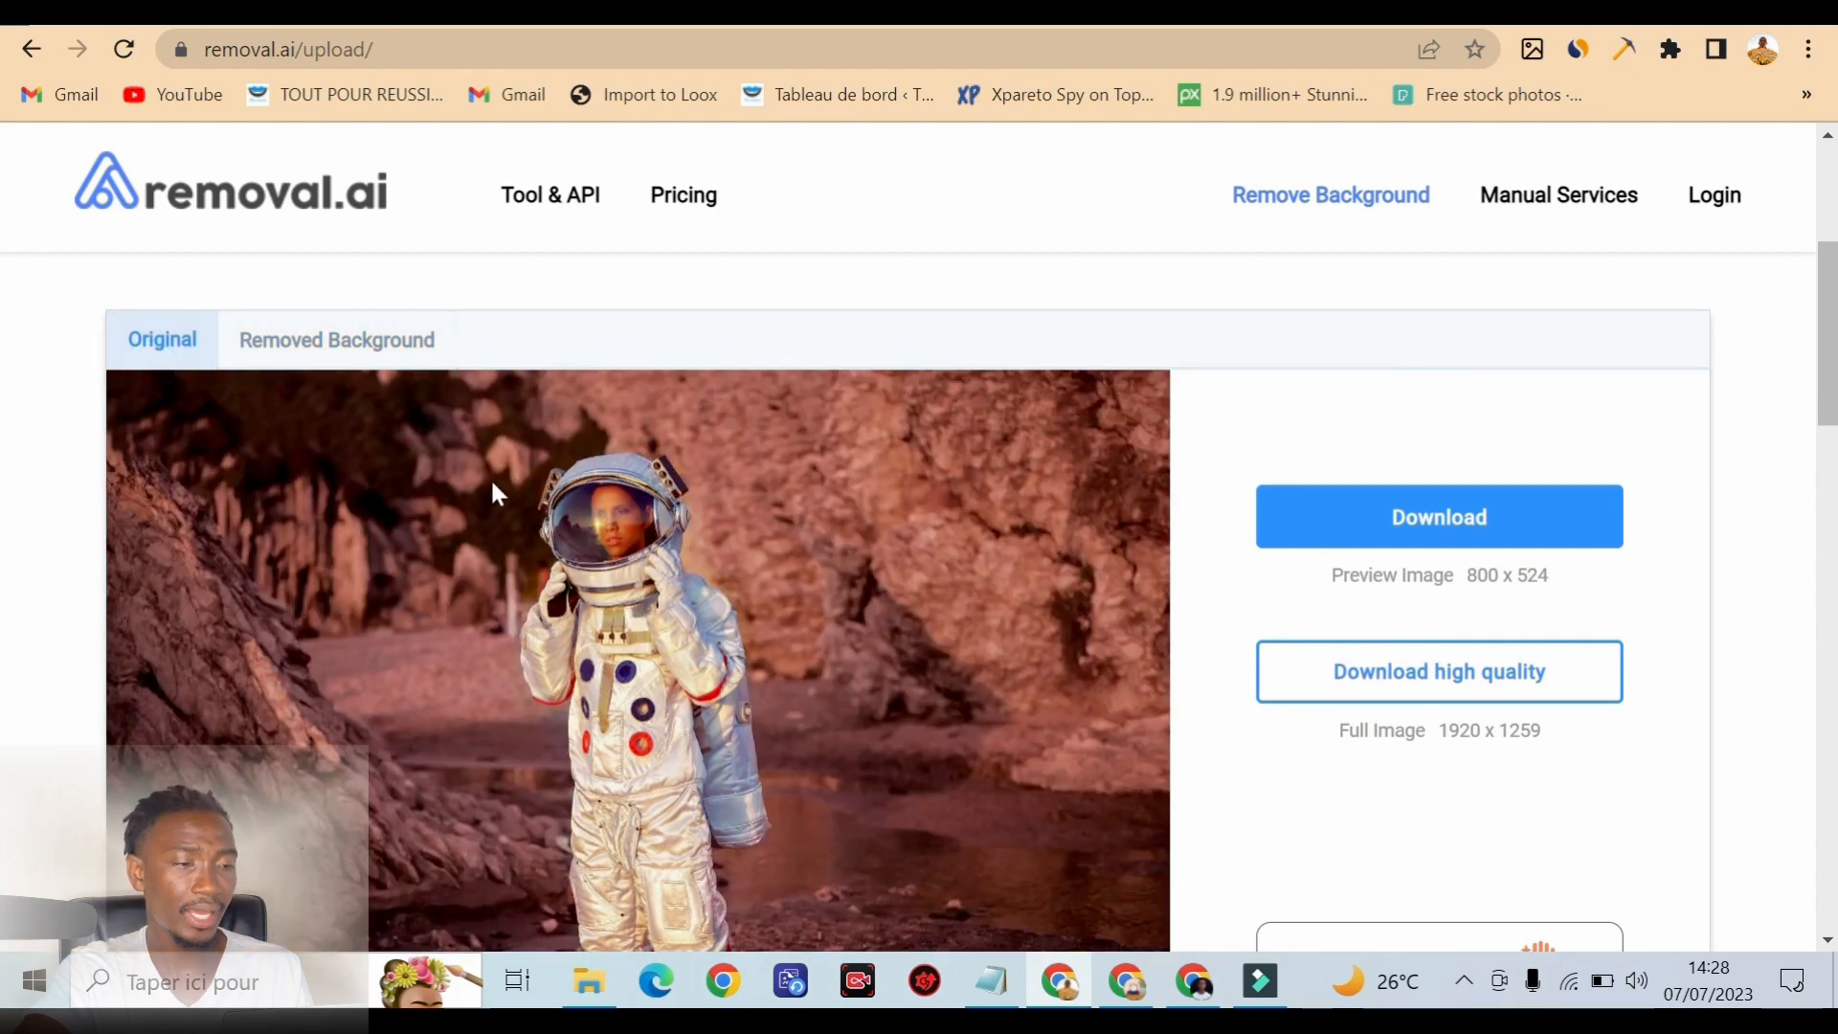
{"action": "left_click", "coordinate": [410, 361]}
{"action": "scroll", "coordinate": [877, 498], "scroll_direction": "down", "scroll_amount": 1}
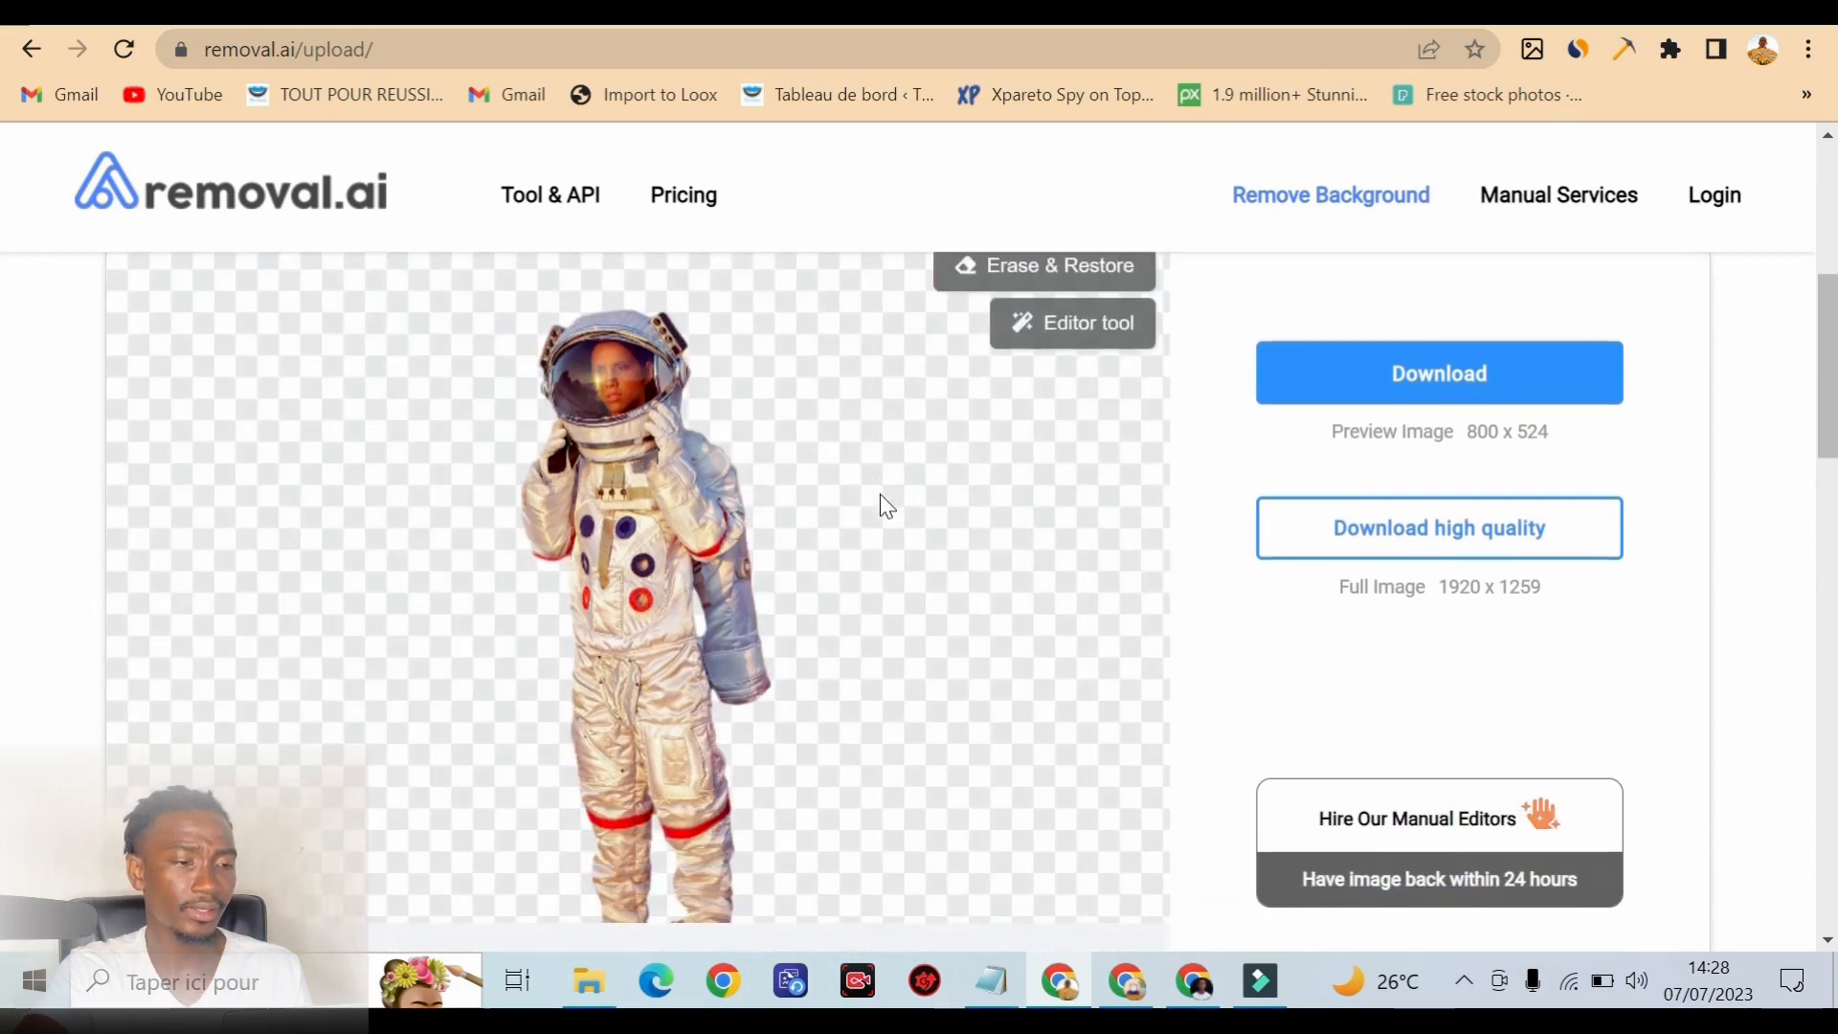
{"action": "scroll", "coordinate": [258, 459], "scroll_direction": "up", "scroll_amount": 3}
{"action": "left_click", "coordinate": [173, 506]}
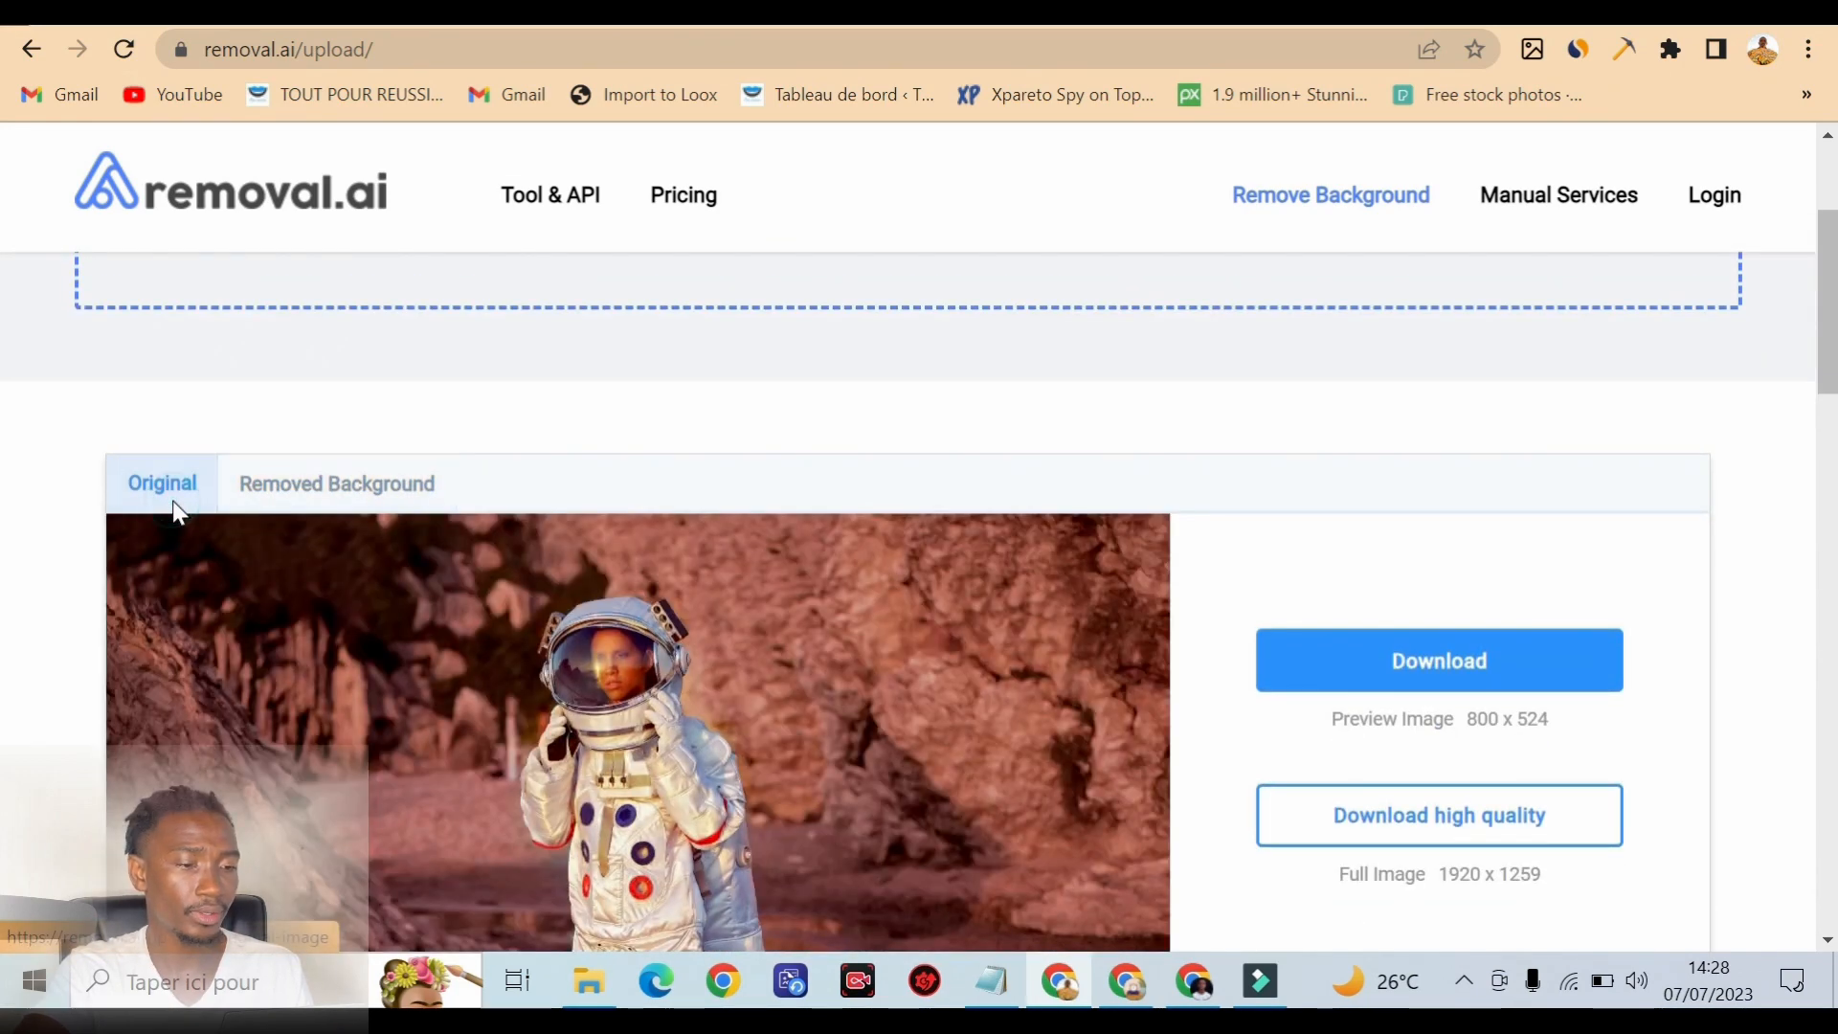
{"action": "scroll", "coordinate": [322, 499], "scroll_direction": "down", "scroll_amount": 1}
{"action": "scroll", "coordinate": [382, 435], "scroll_direction": "down", "scroll_amount": 1}
{"action": "scroll", "coordinate": [377, 414], "scroll_direction": "up", "scroll_amount": 1}
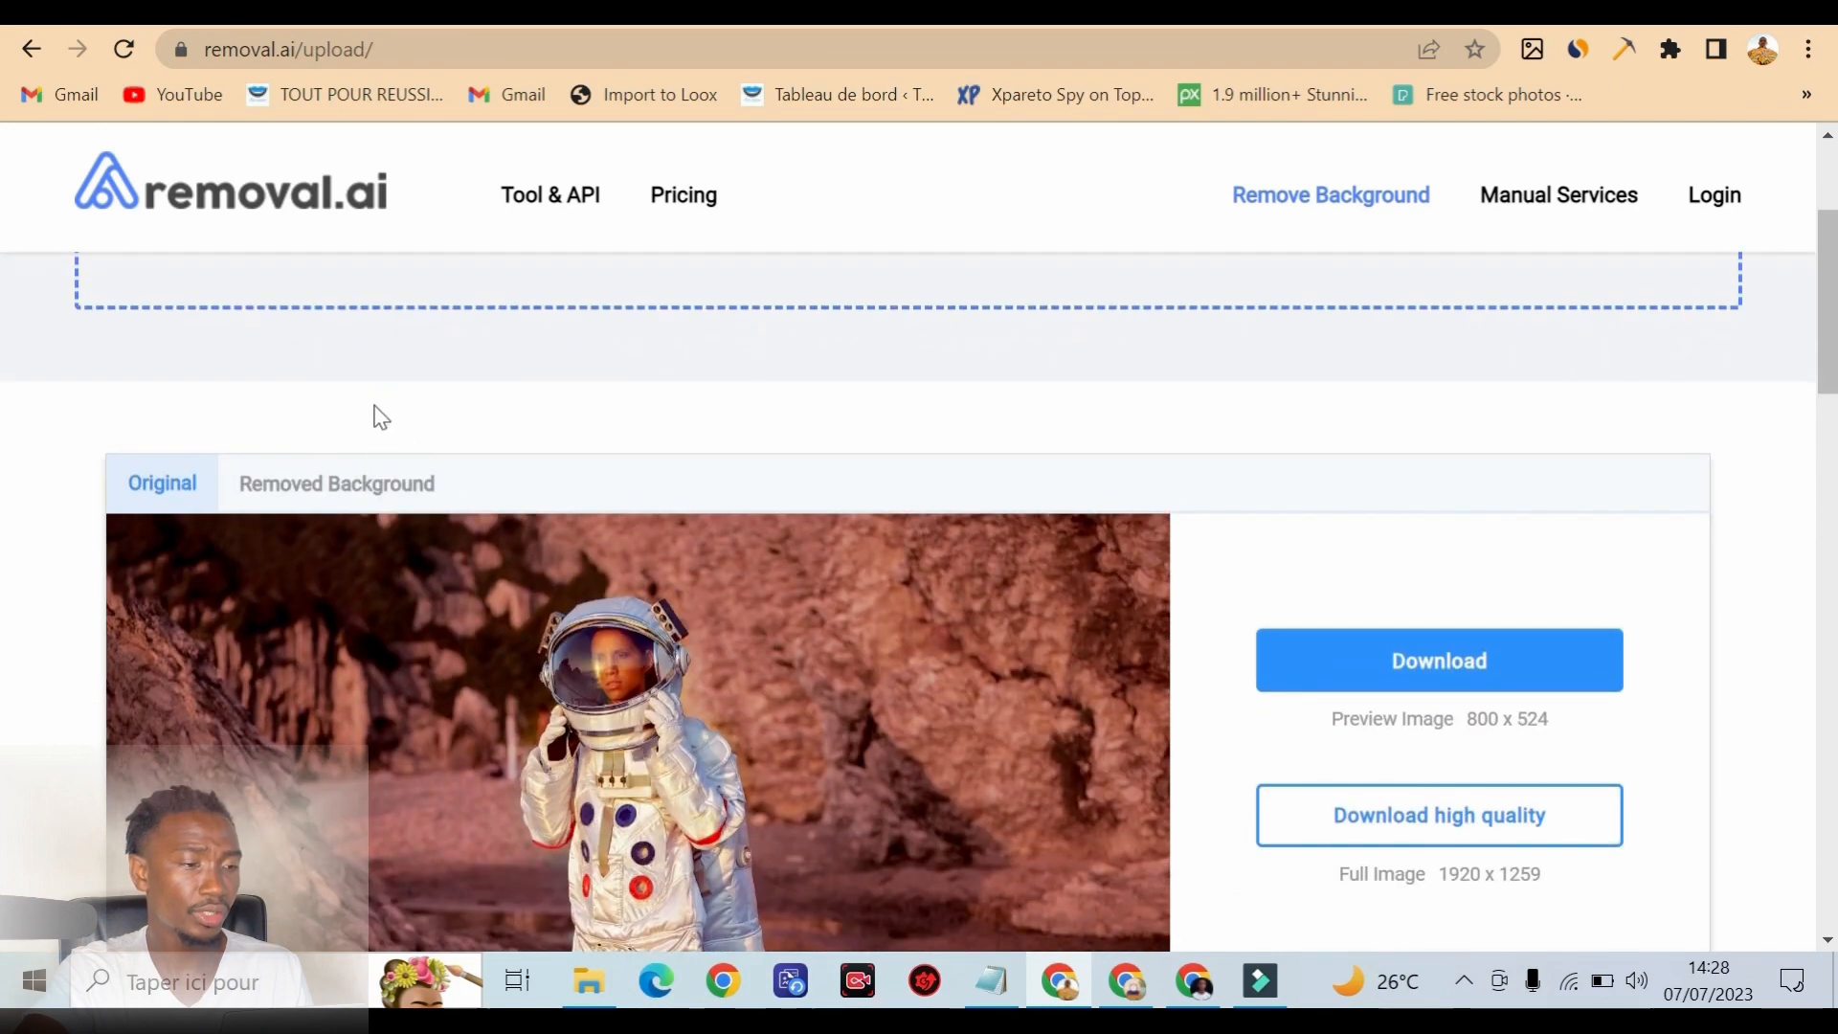
{"action": "left_click", "coordinate": [360, 481]}
{"action": "scroll", "coordinate": [667, 497], "scroll_direction": "down", "scroll_amount": 1}
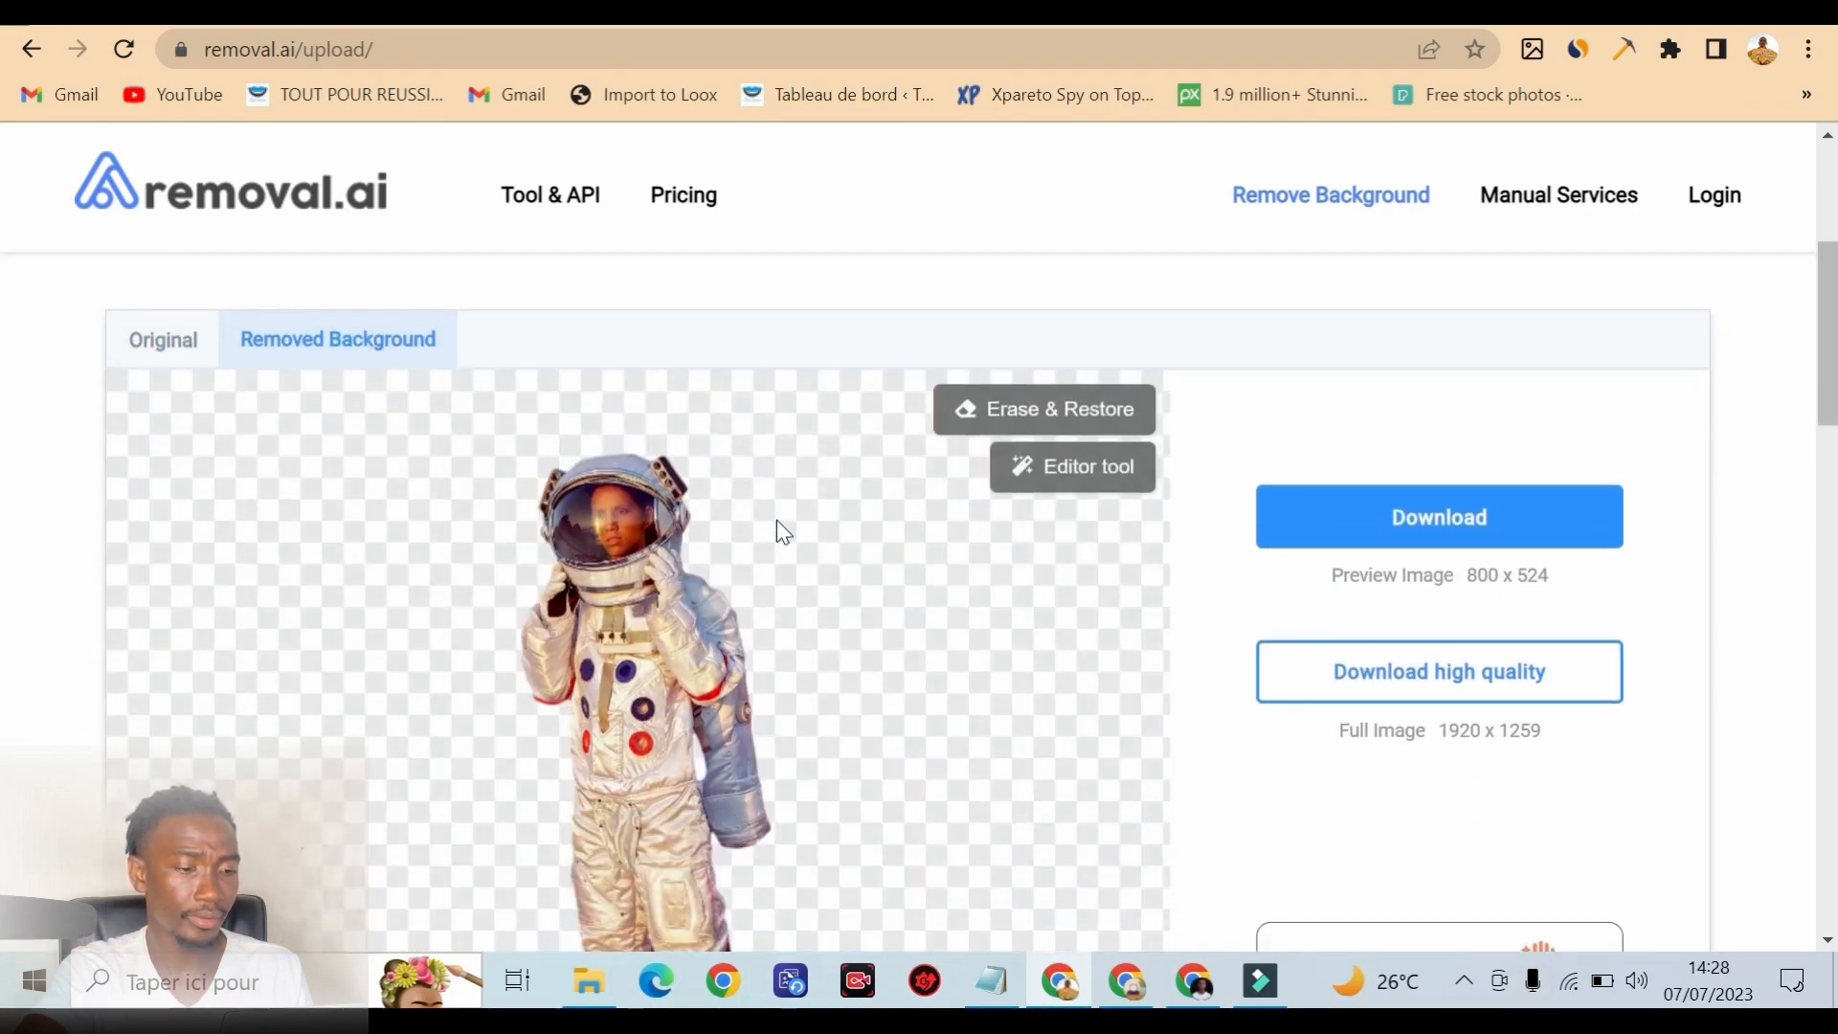
{"action": "scroll", "coordinate": [778, 521], "scroll_direction": "down", "scroll_amount": 3}
{"action": "scroll", "coordinate": [779, 530], "scroll_direction": "up", "scroll_amount": 3}
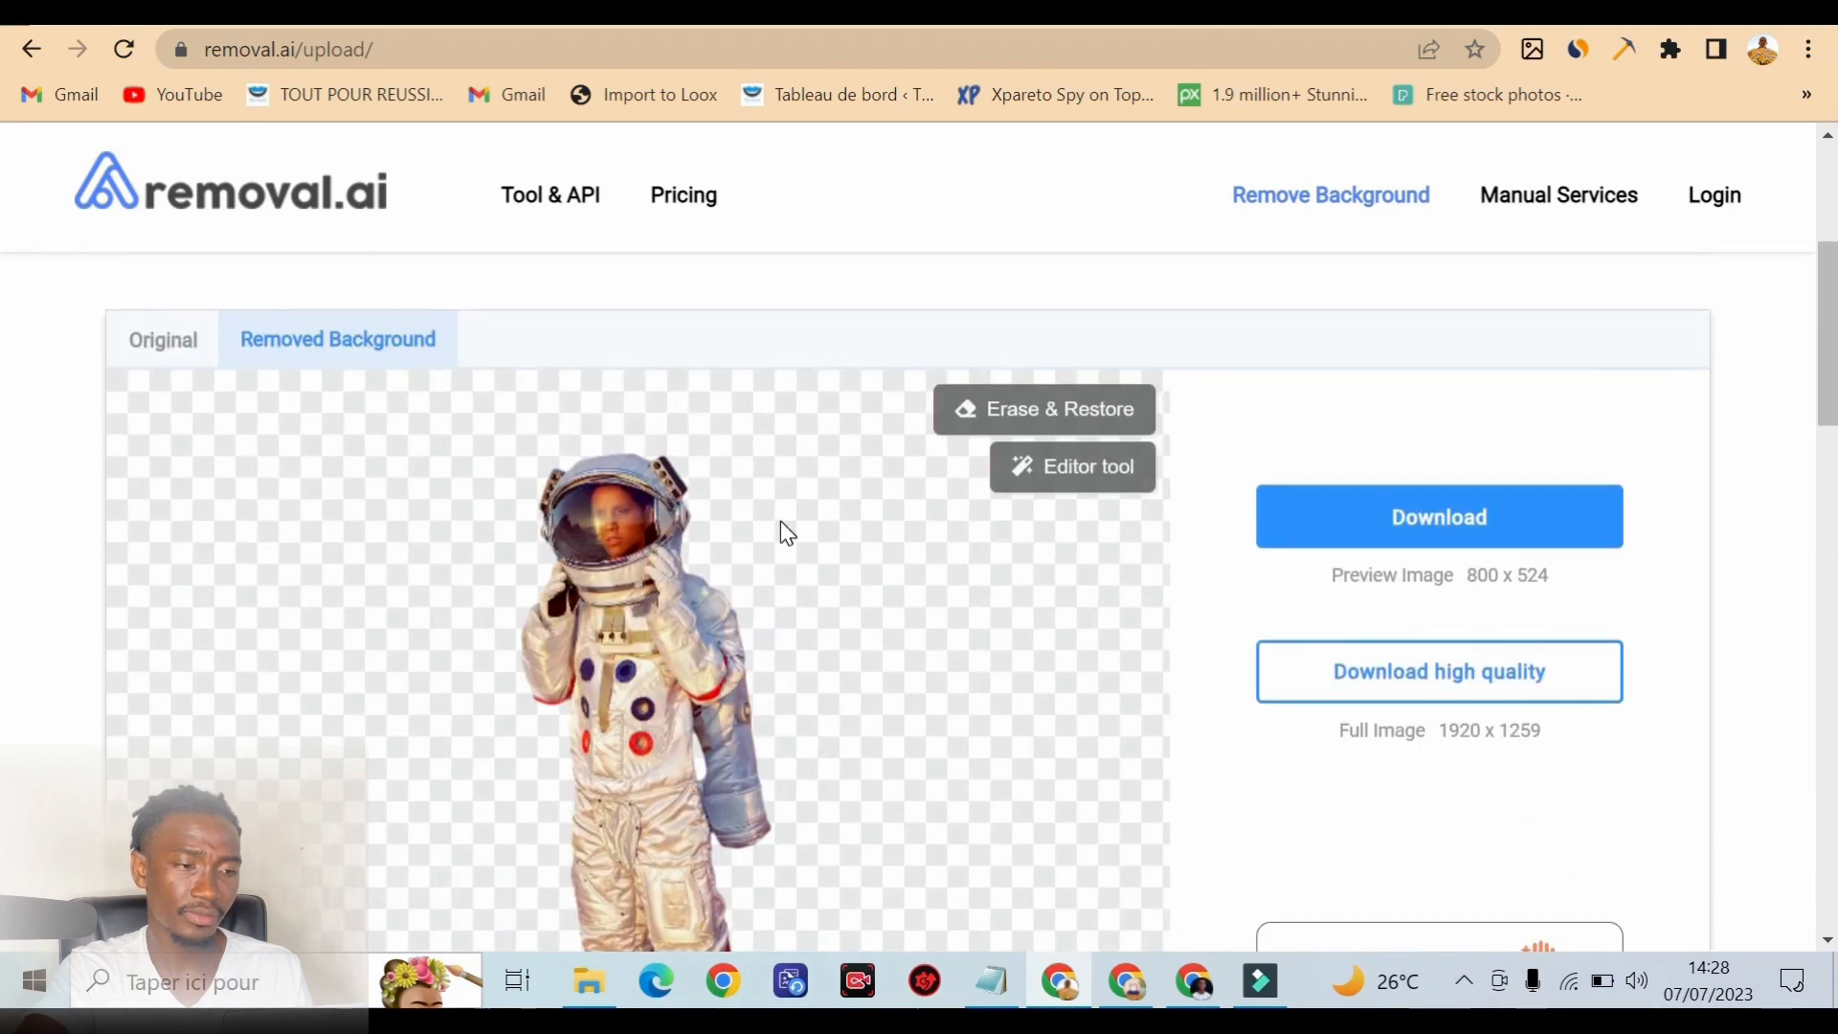
Download the astronaut's cutout as the 800 x 524 preview image and as the 1920 x 1259 high-quality image.
{"action": "left_click", "coordinate": [1388, 519]}
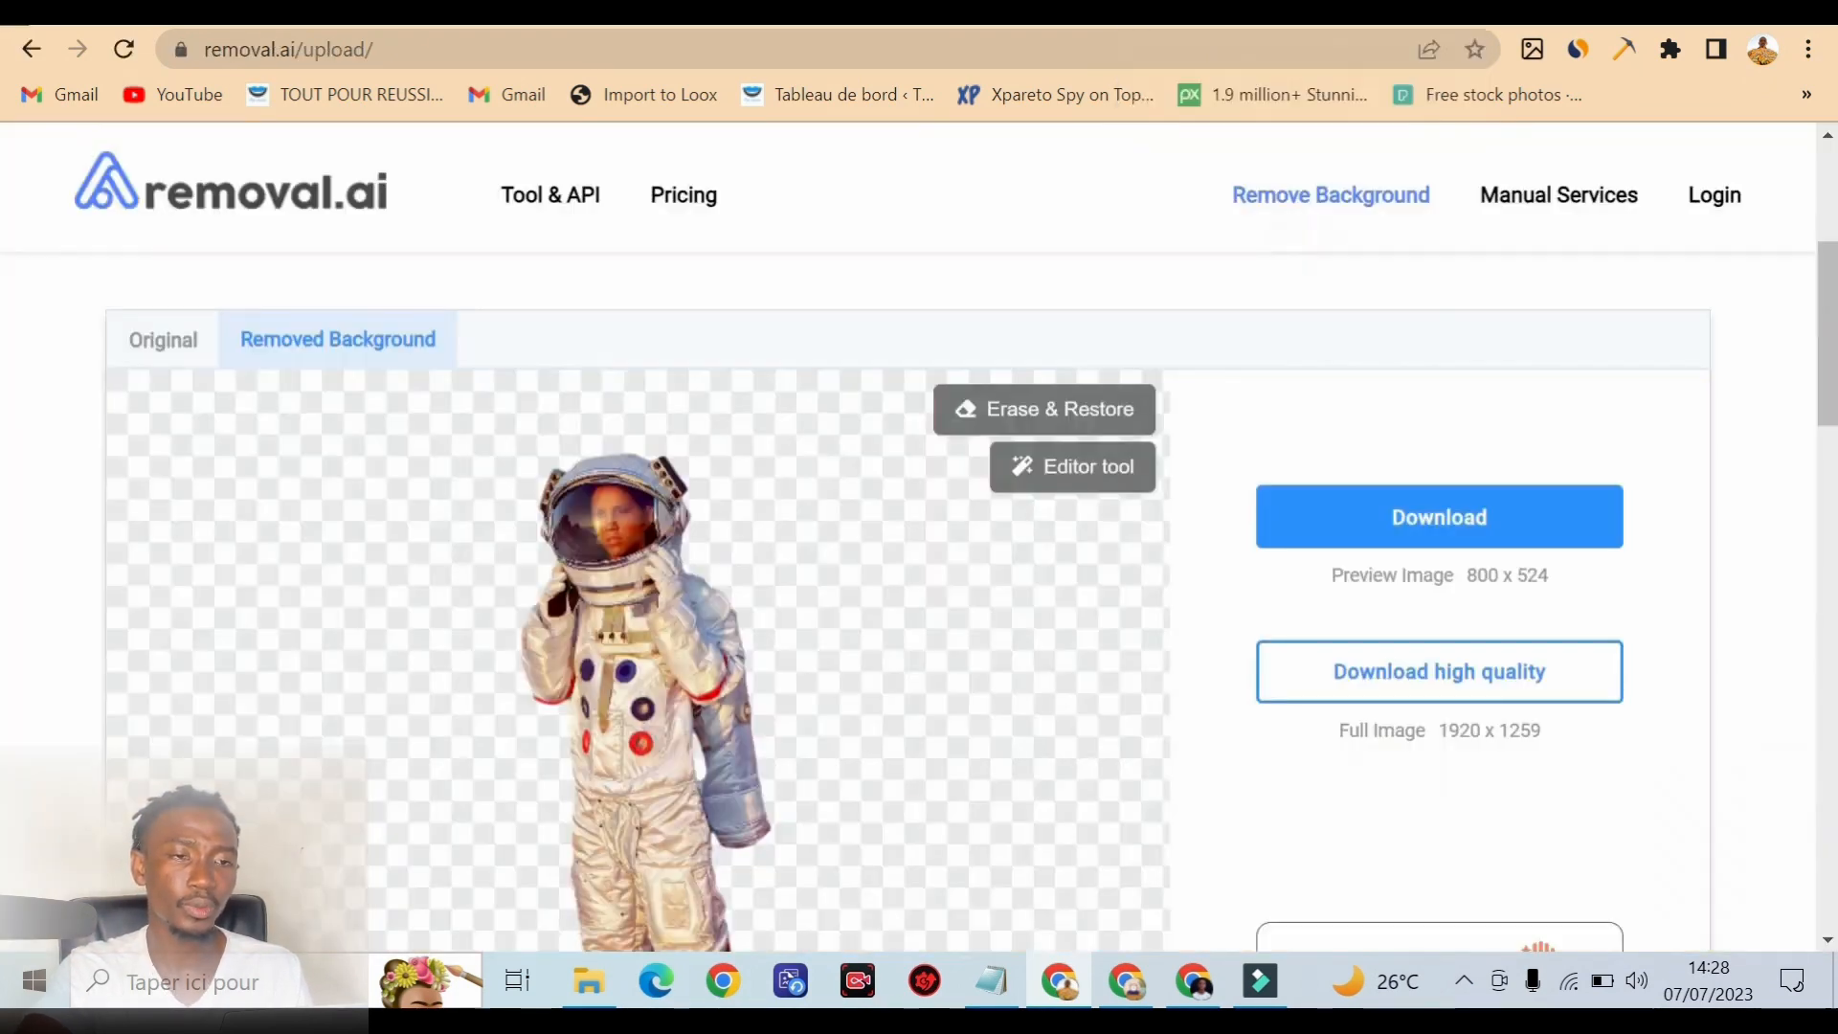
{"action": "scroll", "coordinate": [1564, 635], "scroll_direction": "down", "scroll_amount": 2}
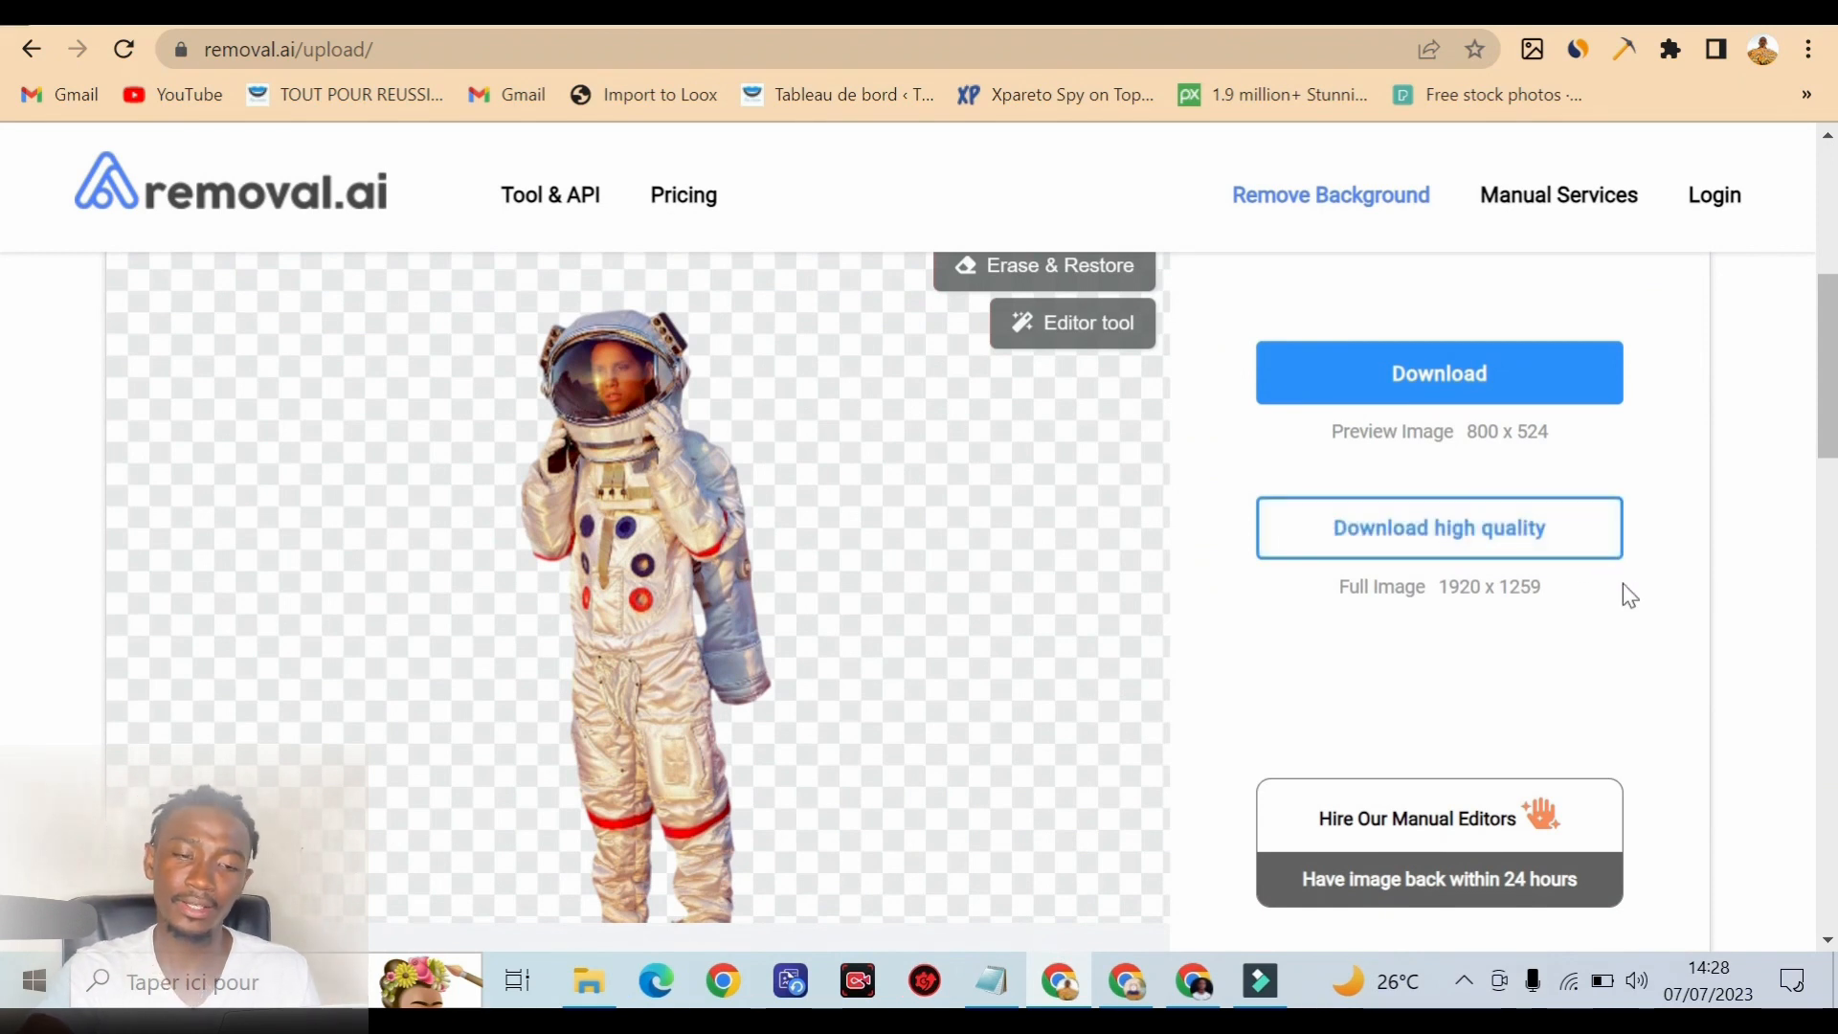
{"action": "left_click", "coordinate": [1436, 536]}
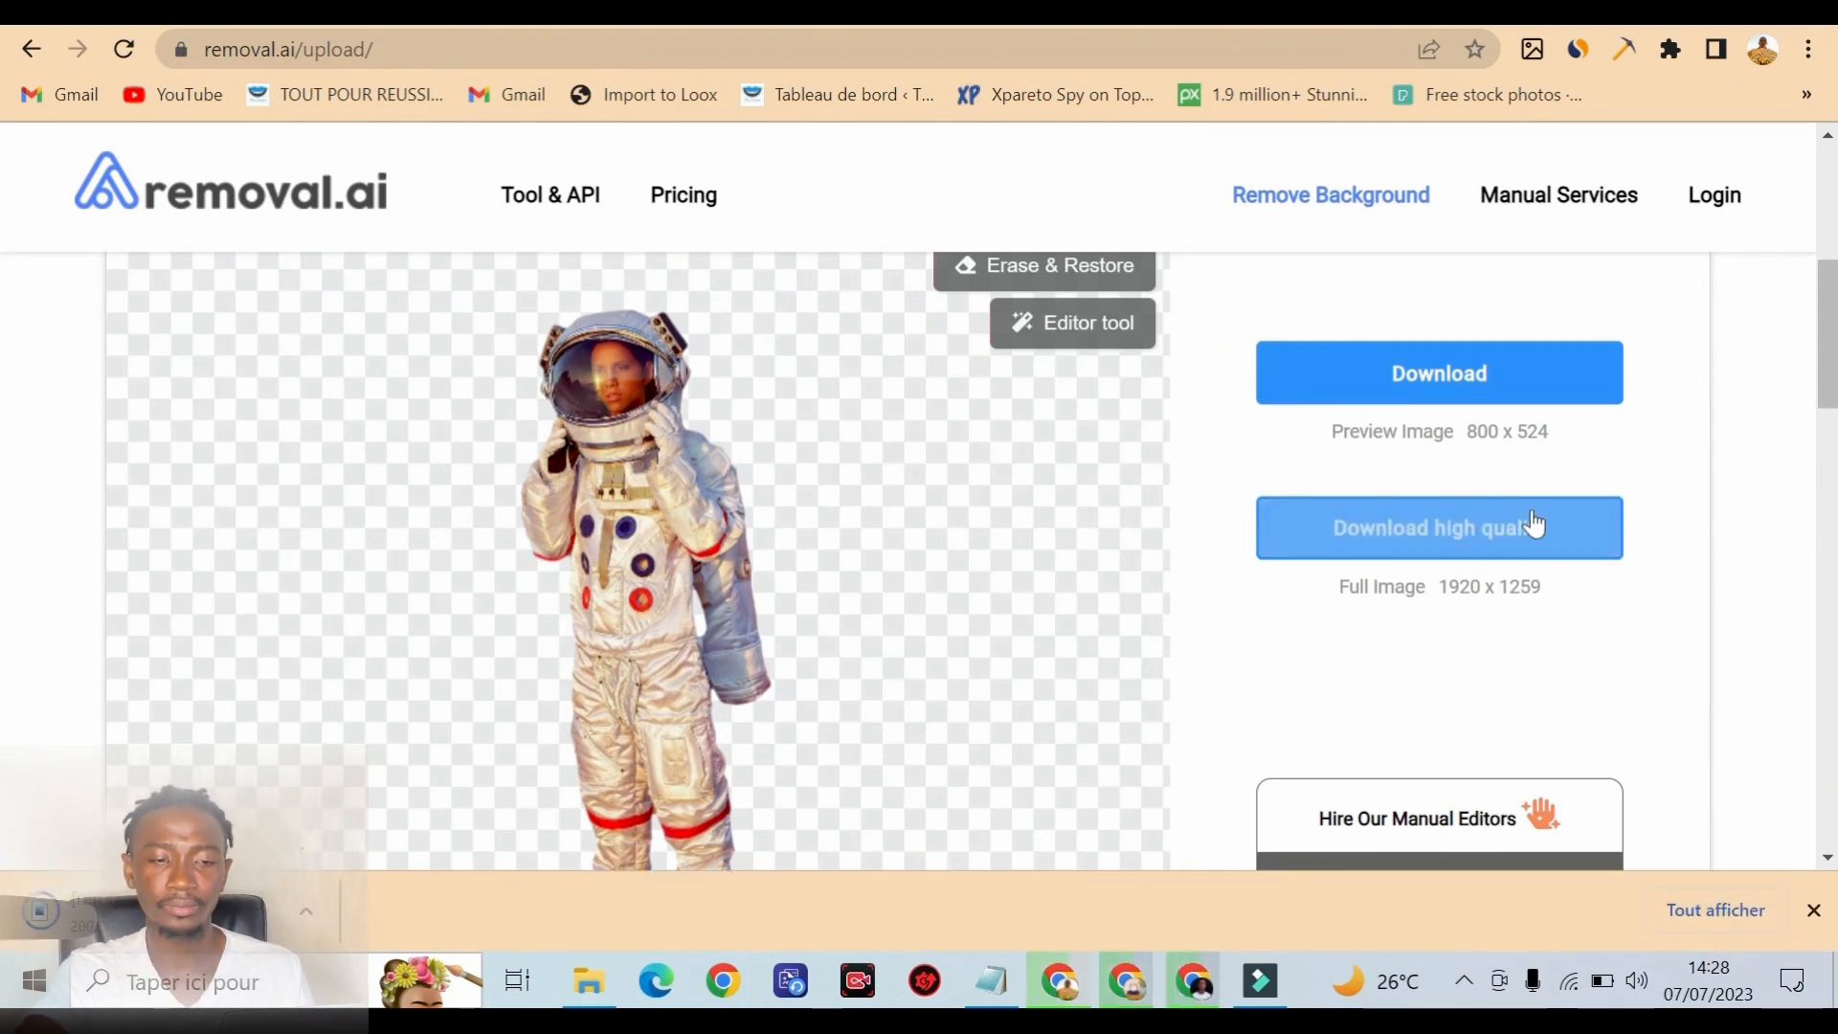